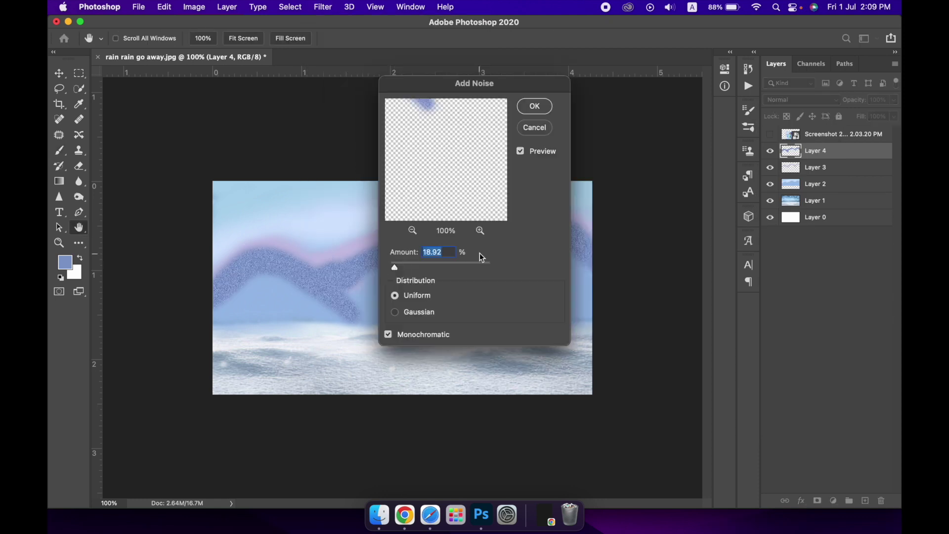
Turn the Screenshot layer back on so the penguin reference shows over the noisy mountains
click(770, 135)
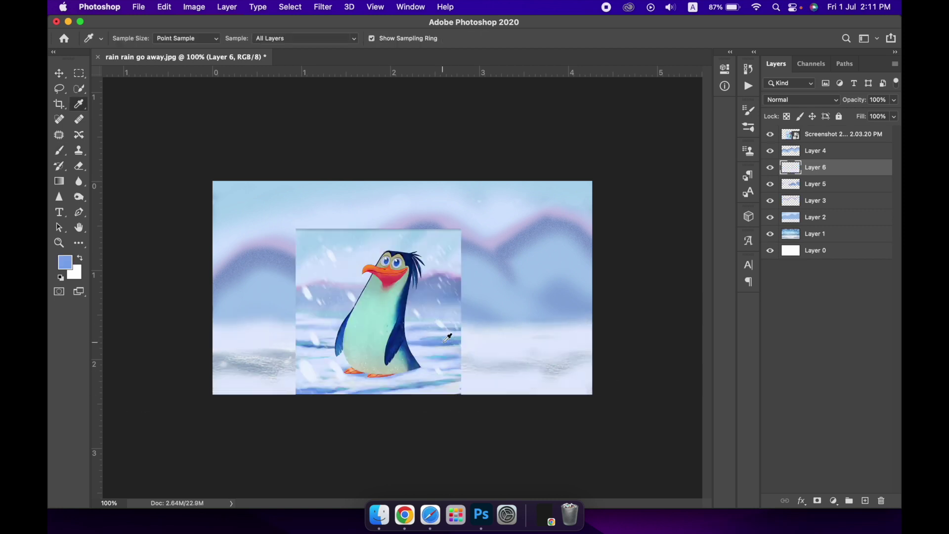
Move the penguin reference layer right and down on the canvas
key(b)
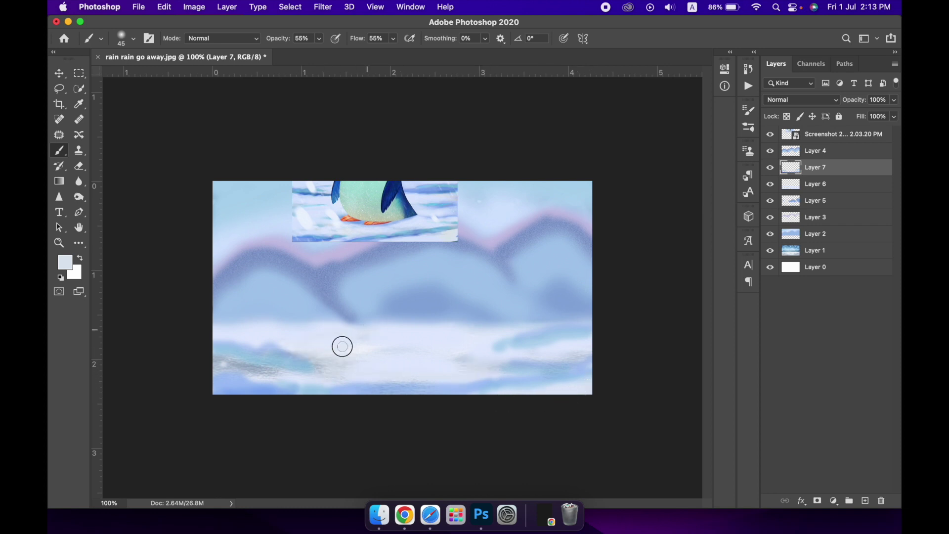
key(i)
key(b)
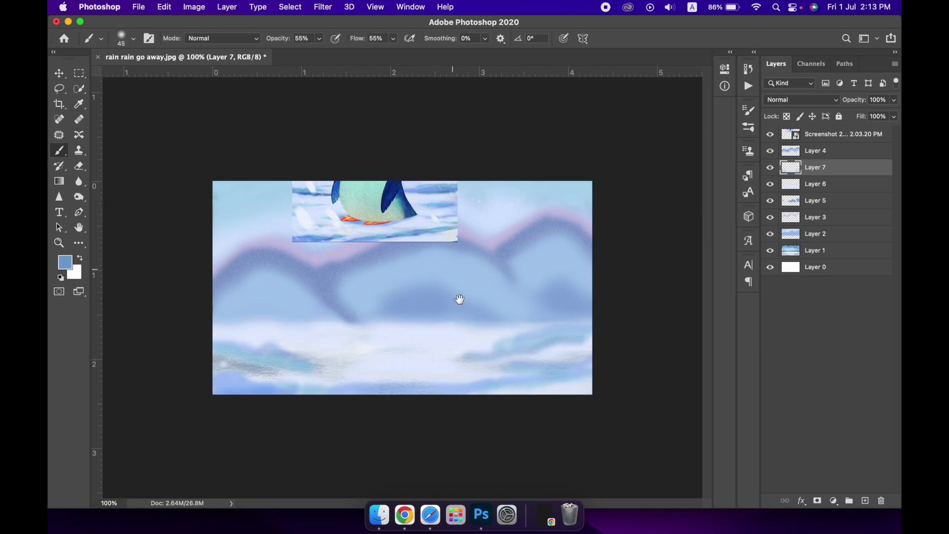
key(v)
mouse_move(370, 222)
mouse_down()
mouse_move(443, 261)
mouse_move(471, 337)
mouse_up()
Sample a light blue and paint two soft streaks across the lower snow on Layer 7
key(i)
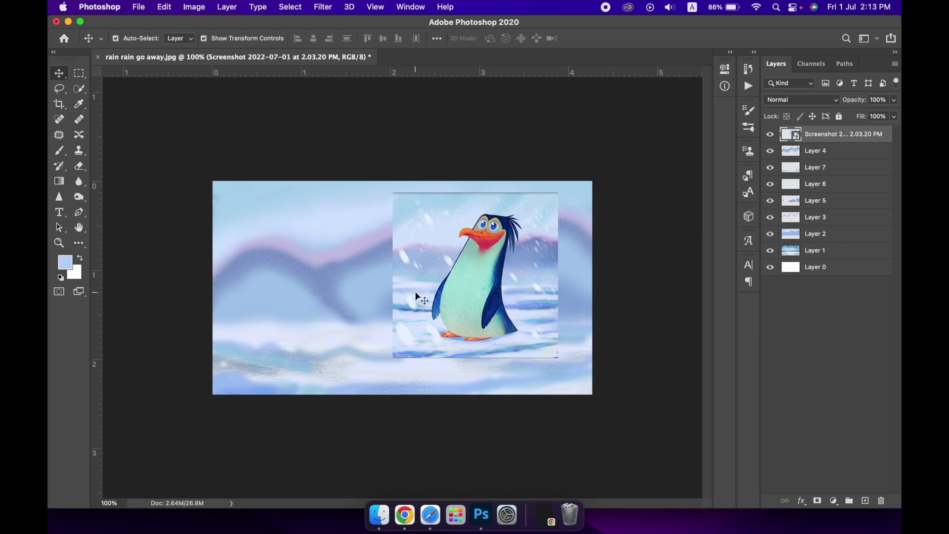
key(b)
click(816, 168)
drag(221, 326, 346, 339)
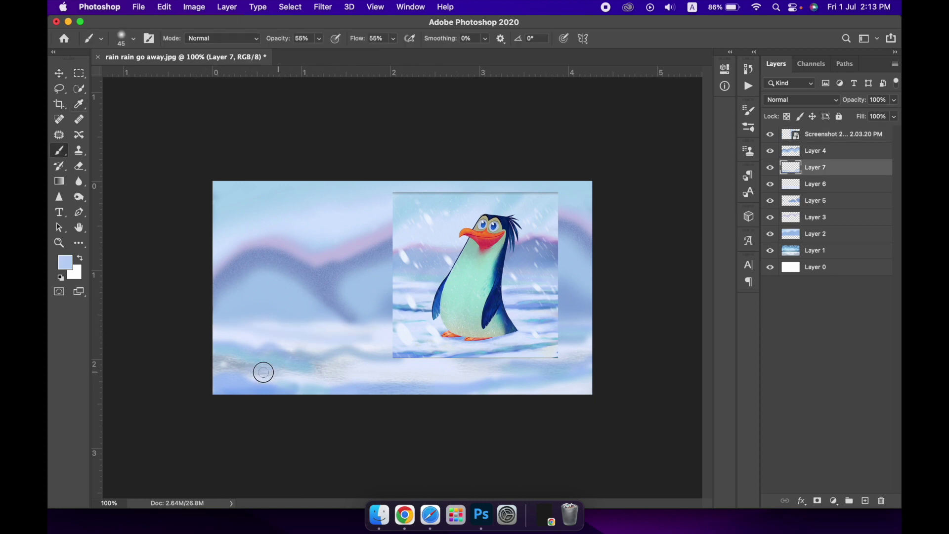
drag(321, 375, 479, 351)
Select the penguin reference layer and add a new empty layer on top
key(v)
click(840, 134)
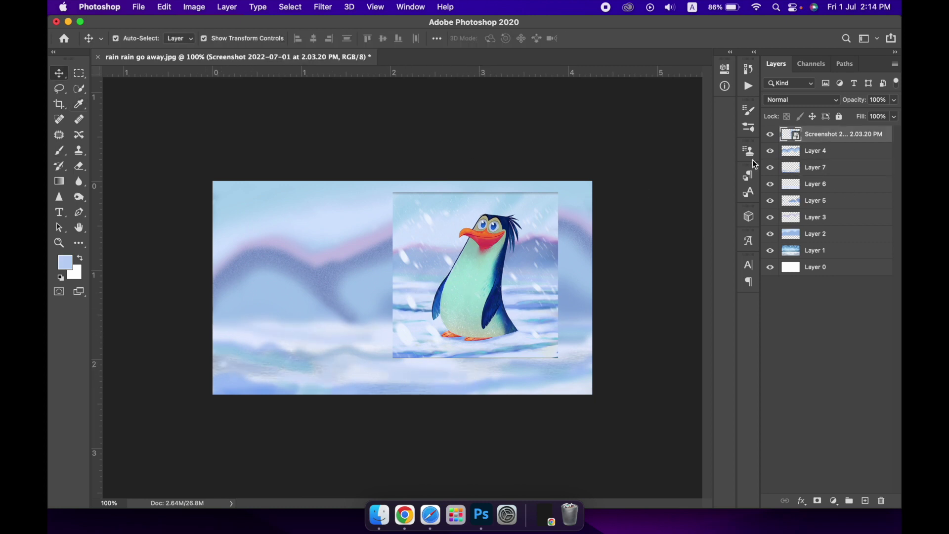
click(865, 500)
Sample a near-white blue, set brush opacity 91% and flow 89%, and paint diagonal flake strokes
key(i)
click(406, 323)
key(b)
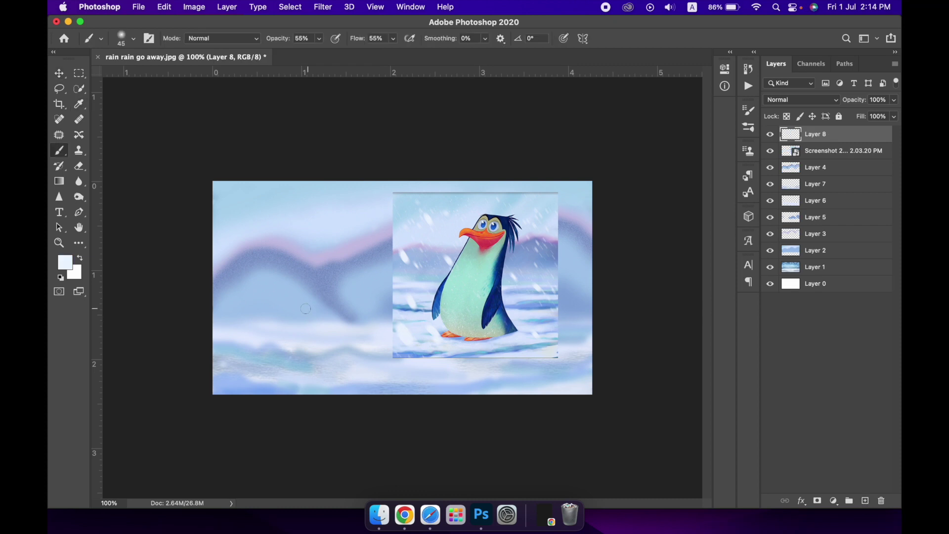
drag(319, 38, 339, 51)
click(394, 38)
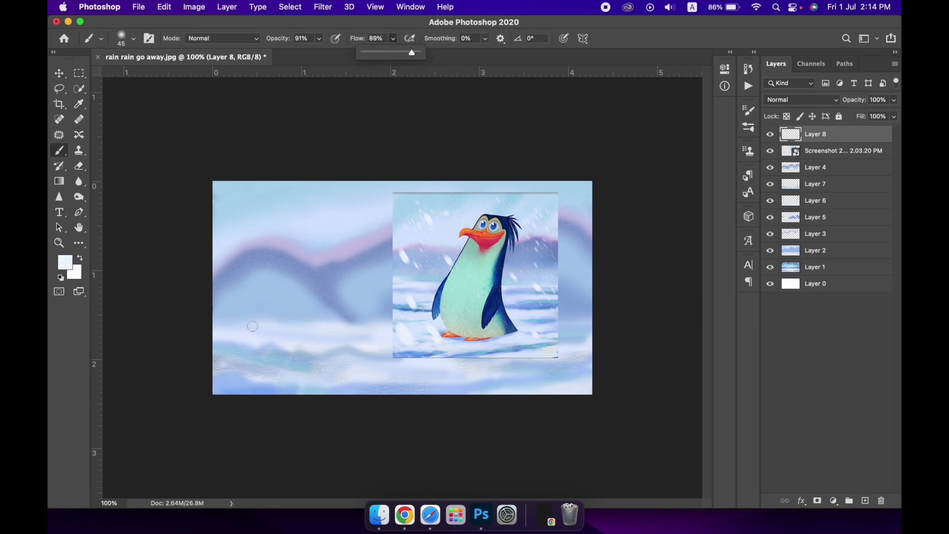
click(253, 327)
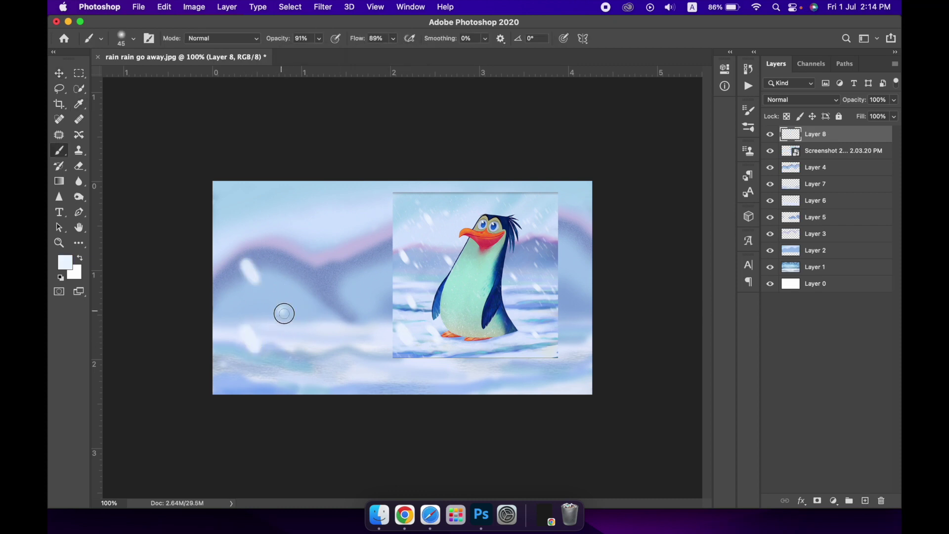
drag(340, 291, 326, 268)
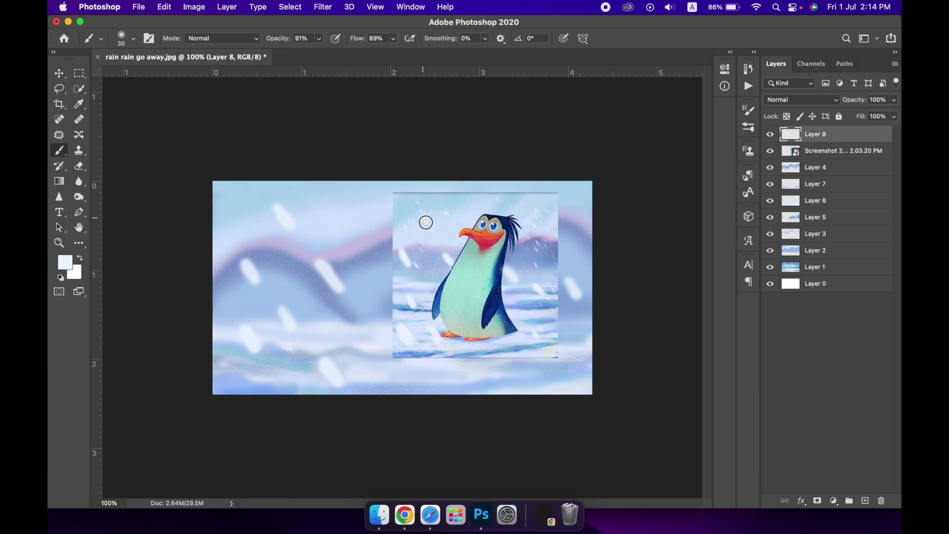
Apply a Motion Blur with distance 24 to the snowflake layer while the reference is hidden
key(v)
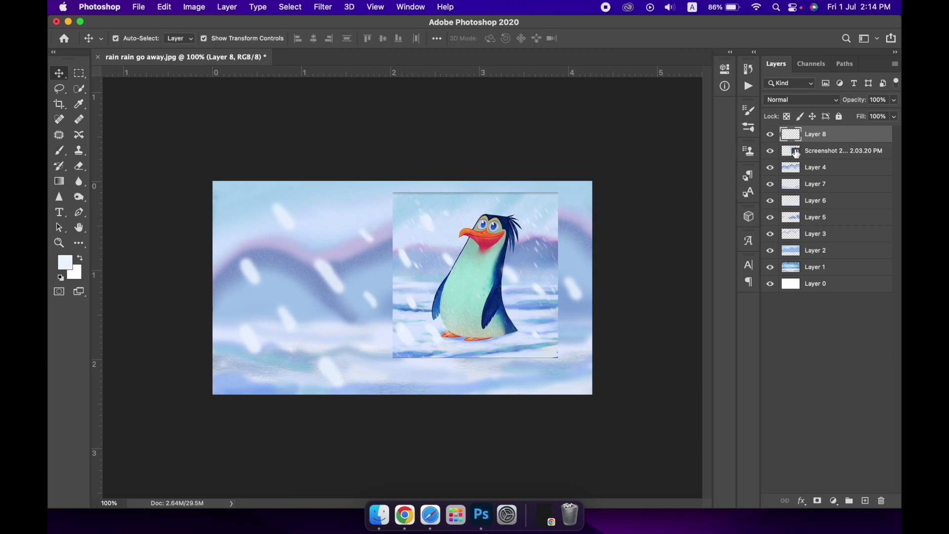
click(771, 151)
click(323, 7)
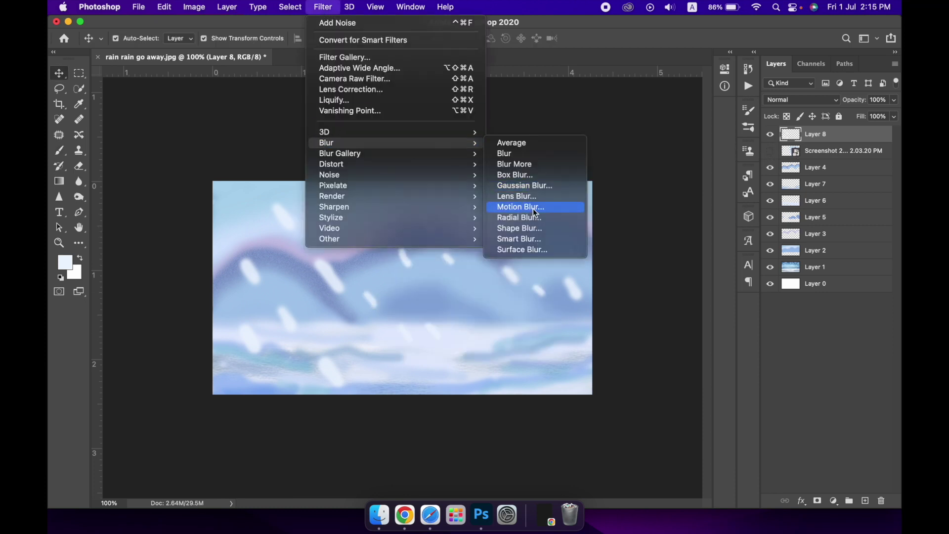
click(519, 205)
drag(746, 370, 718, 383)
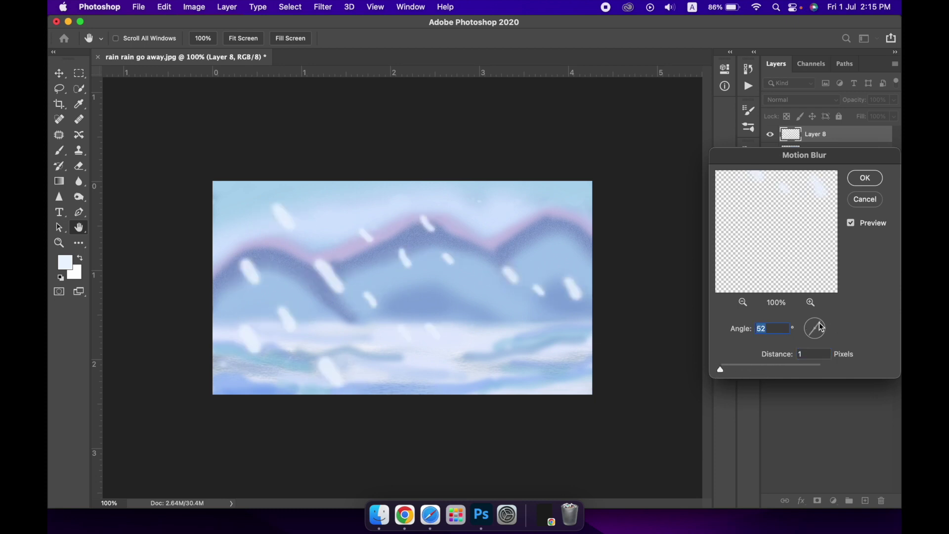
click(865, 177)
click(769, 153)
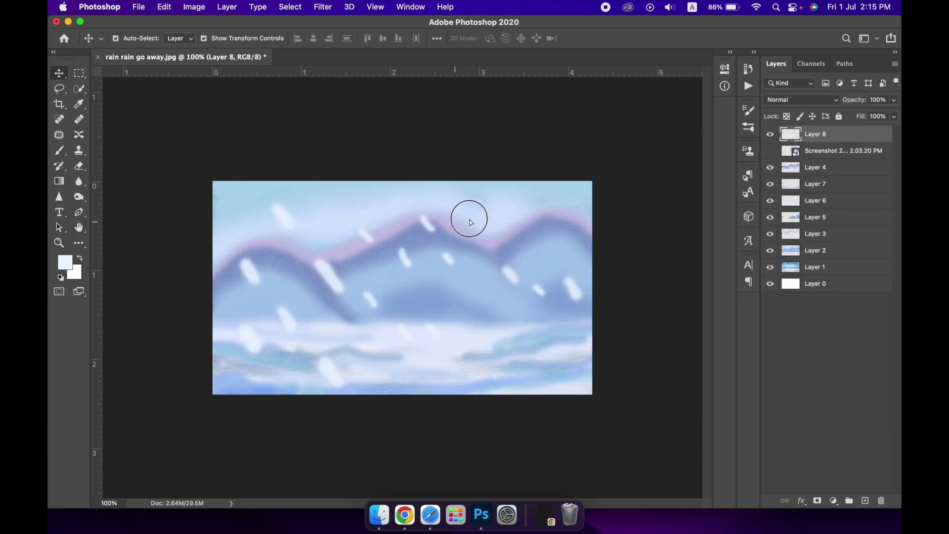
Duplicate the blurred snowflakes, scale the copy down, and place it at the centre-right
key(super+j)
key(super+t)
drag(651, 186, 477, 282)
mouse_move(353, 326)
mouse_down()
mouse_move(422, 302)
mouse_move(458, 326)
mouse_up()
click(801, 100)
click(649, 38)
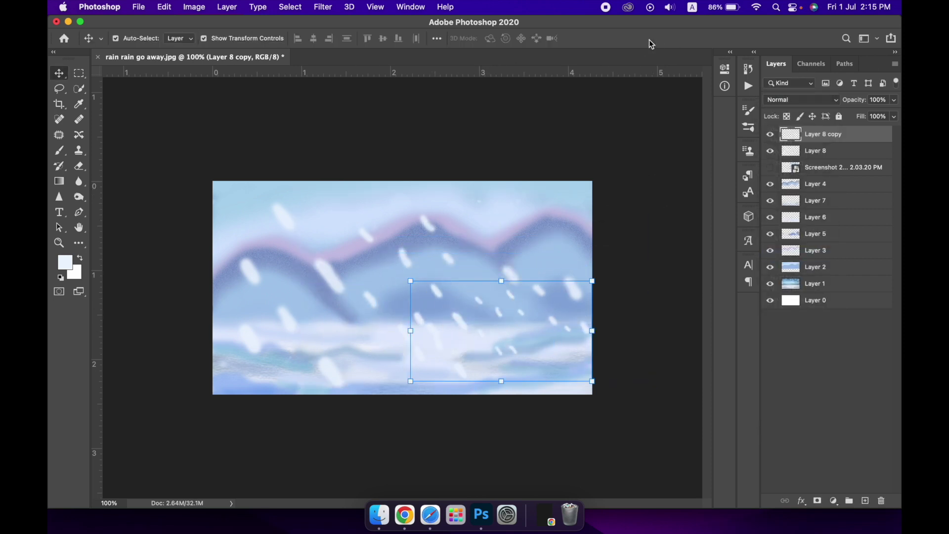
click(770, 167)
Move the penguin reference to the top of the stack, zoom in on its head, and create a group
mouse_move(870, 163)
mouse_down()
mouse_move(871, 126)
mouse_move(863, 135)
mouse_up()
drag(449, 296, 355, 317)
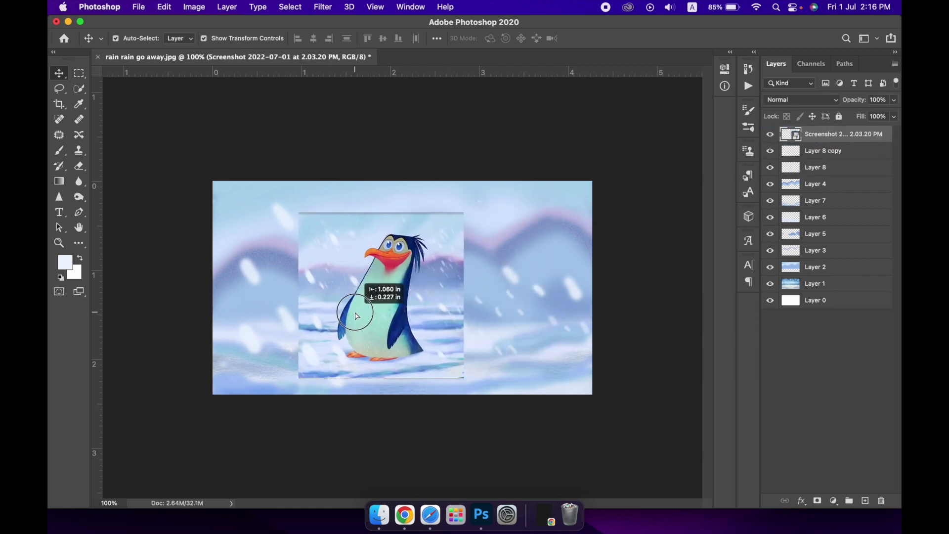
key(z)
drag(398, 253, 435, 253)
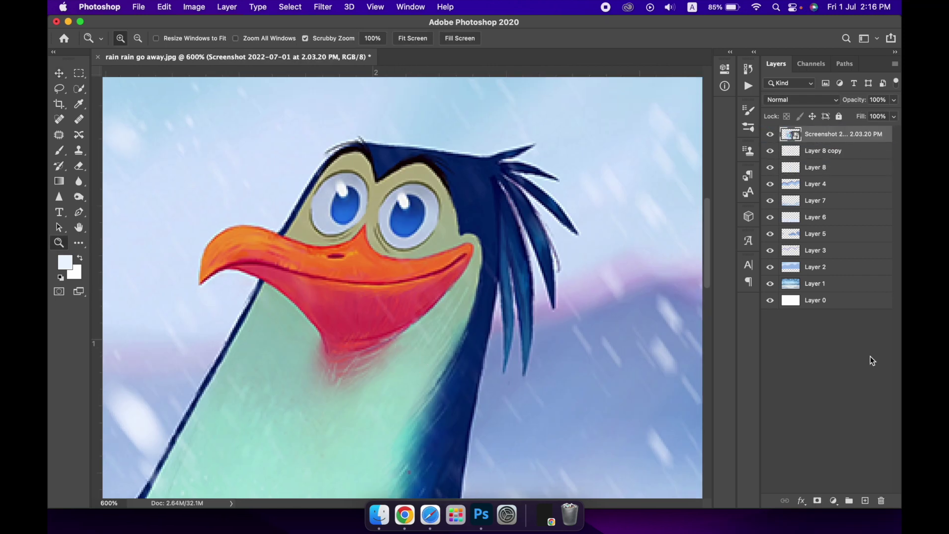
key(super+g)
Start a no-outline pen shape with anchors along the head top, crest and first hair spike
key(p)
click(361, 148)
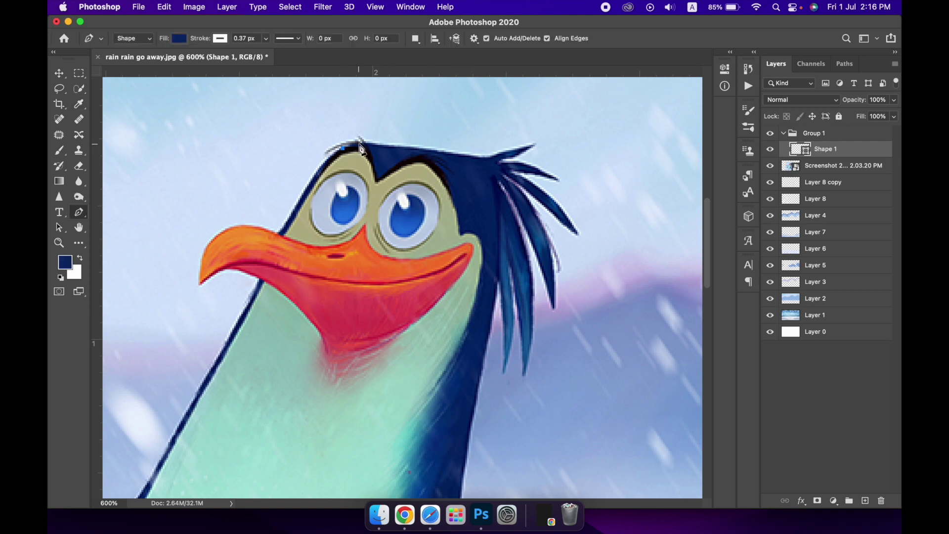
click(220, 38)
click(154, 65)
click(484, 159)
click(537, 143)
click(516, 157)
click(560, 177)
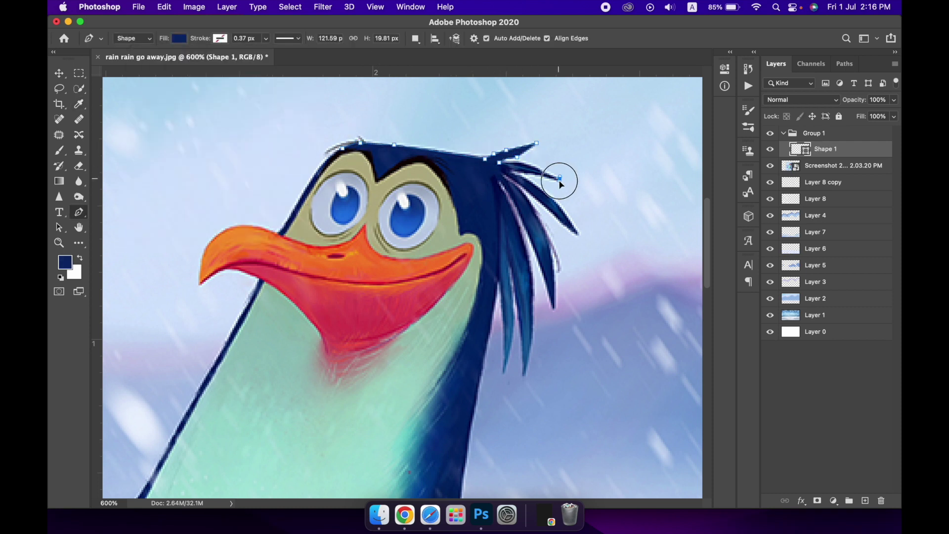
click(509, 175)
click(578, 240)
drag(578, 241, 584, 245)
Remove the shape fill and trace the curved hair-spike tips and blades
click(179, 42)
click(104, 81)
click(554, 308)
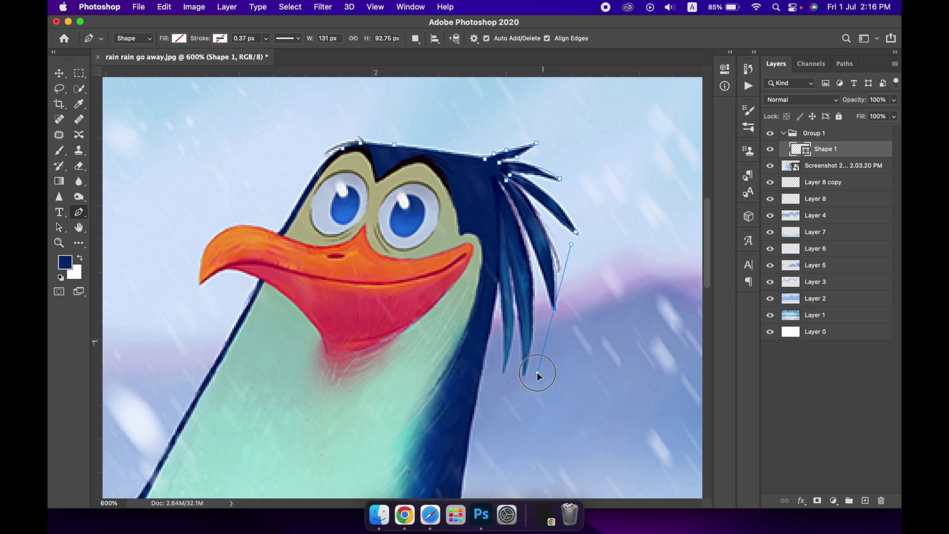
drag(500, 183, 511, 176)
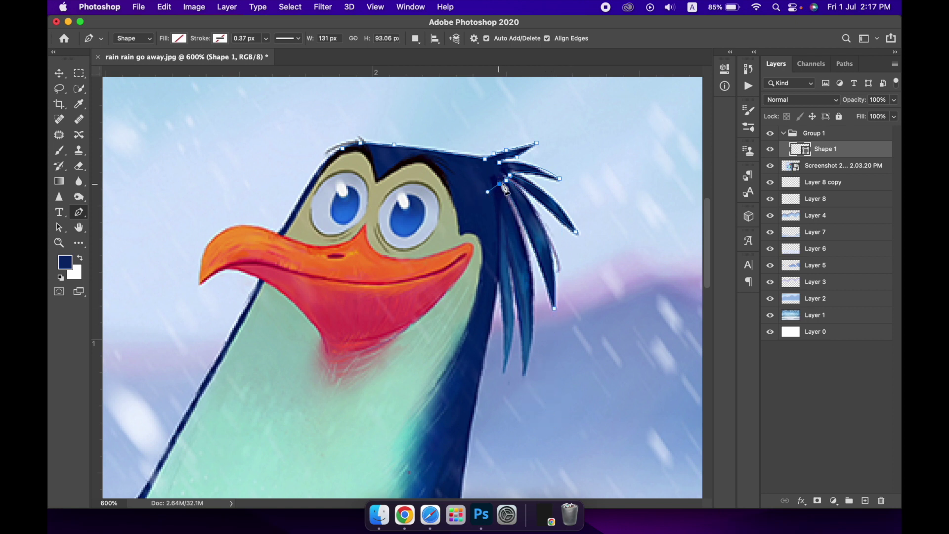
click(524, 374)
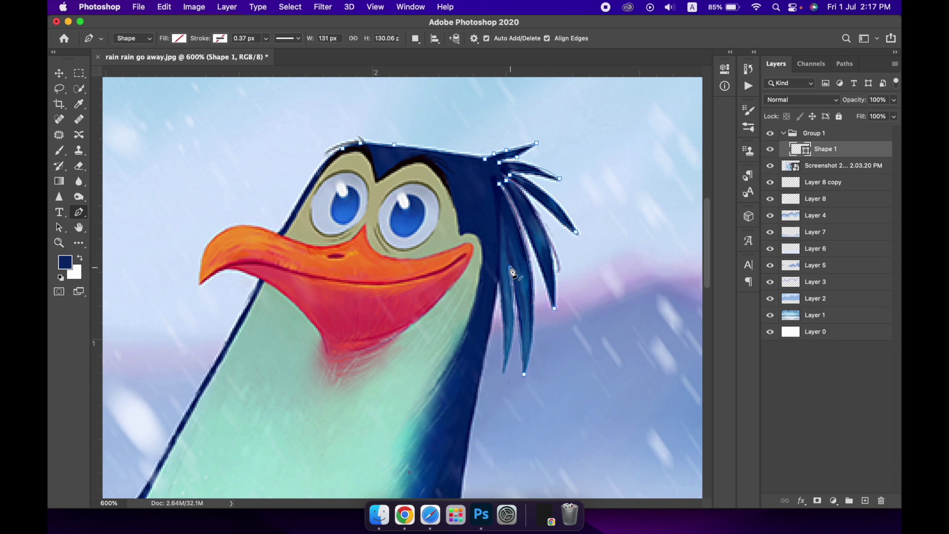
drag(504, 372, 508, 348)
Continue the outline down the penguin's back to the foot, undoing a misplaced anchor
drag(496, 281, 549, 153)
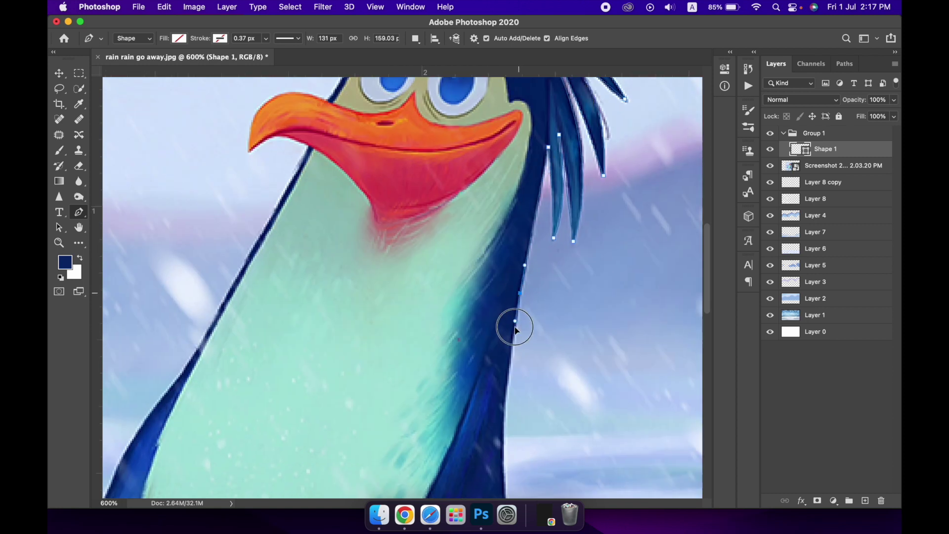
scroll(524, 316, down, 5)
scroll(510, 346, down, 5)
drag(593, 365, 627, 392)
key(ctrl+z)
drag(504, 214, 532, 275)
drag(398, 408, 289, 413)
scroll(316, 321, left, 5)
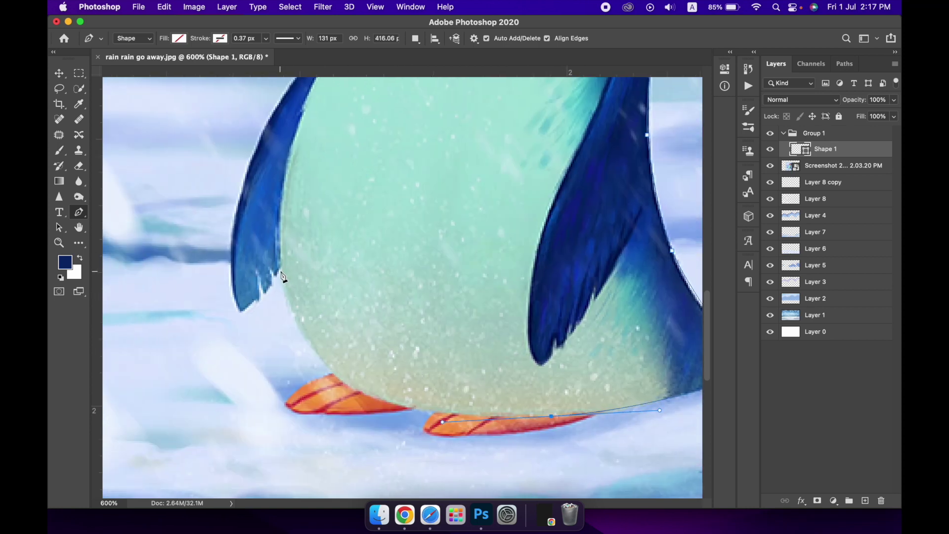
drag(244, 132, 259, 121)
scroll(392, 313, up, 10)
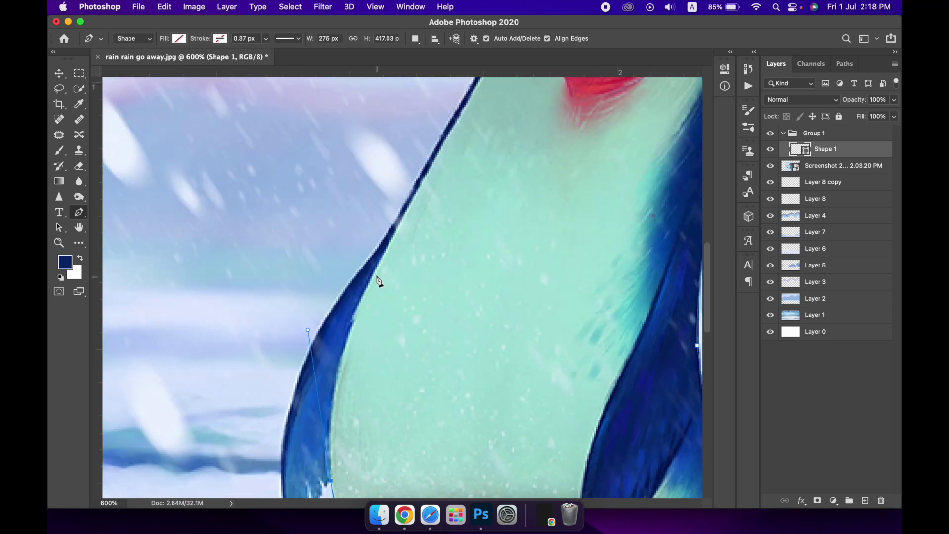
scroll(354, 368, down, 5)
Curve the path along the wing edge, close it at the front of the head, and fill dark navy
drag(383, 202, 418, 154)
scroll(391, 186, up, 4)
scroll(420, 301, up, 2)
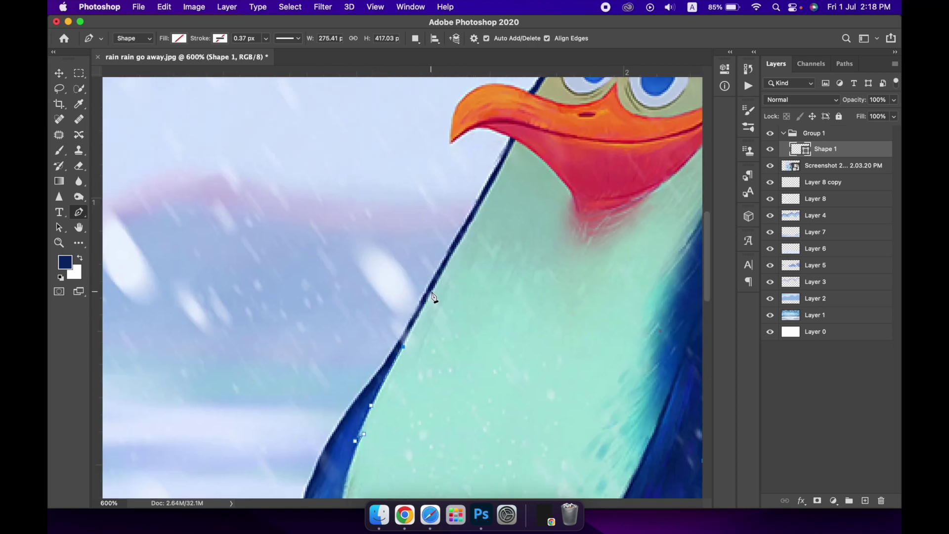
scroll(500, 307, down, 3)
scroll(452, 138, up, 4)
scroll(451, 138, right, 2)
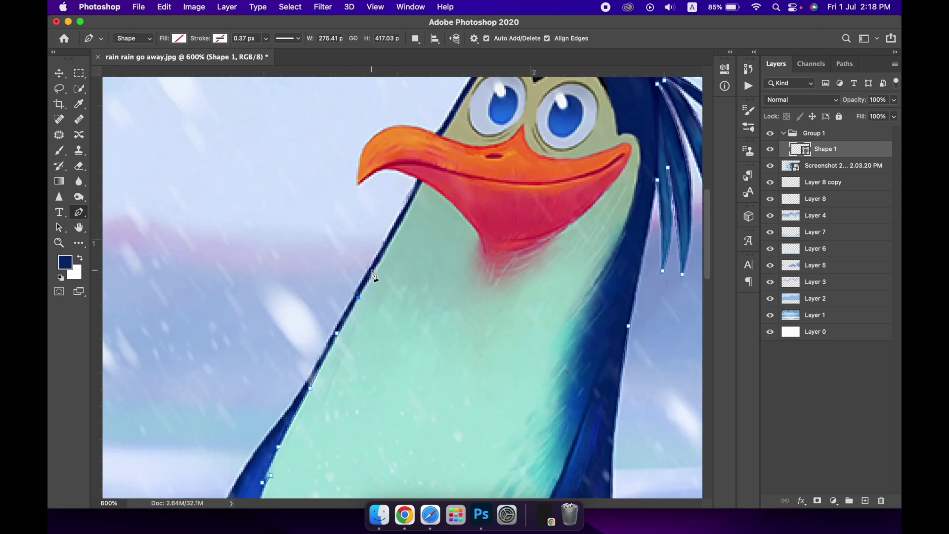
scroll(422, 187, up, 5)
scroll(425, 241, right, 2)
click(450, 202)
click(179, 38)
Add a new empty layer above the body shape and hide the navy body shape
key(v)
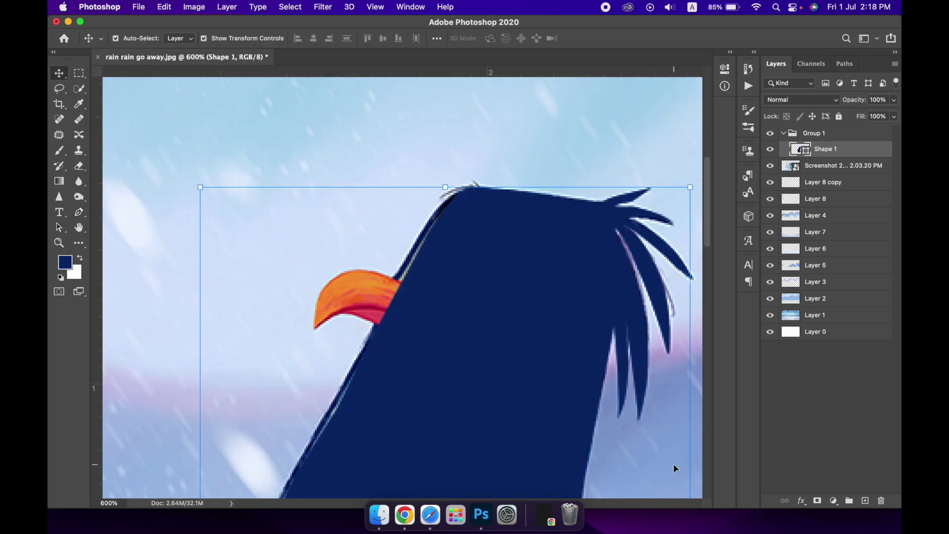
scroll(634, 216, down, 5)
scroll(634, 216, up, 3)
key(super+shift+alt+n)
scroll(532, 298, up, 5)
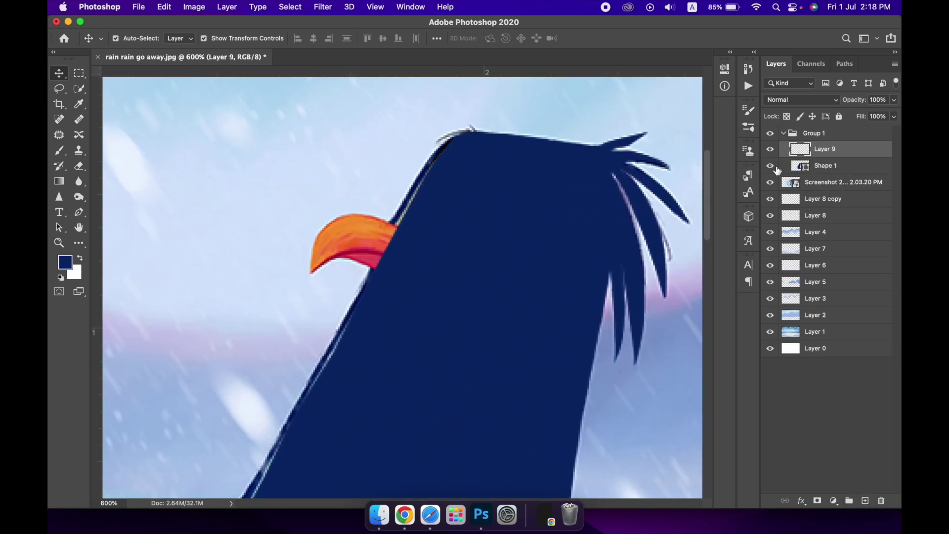
click(770, 165)
Start a pen path at the head top and trace curved points down the body's left edge
key(p)
drag(435, 139, 459, 121)
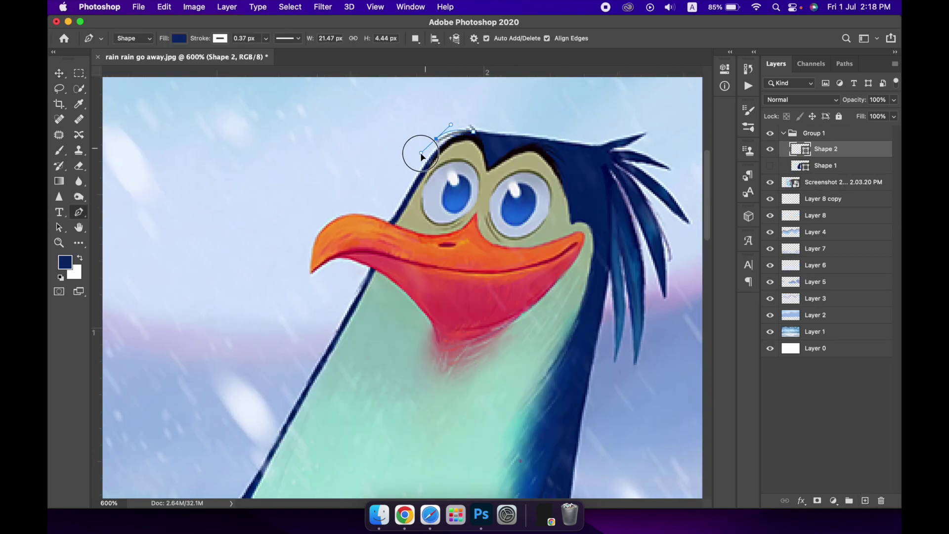
click(473, 131)
key(super+z)
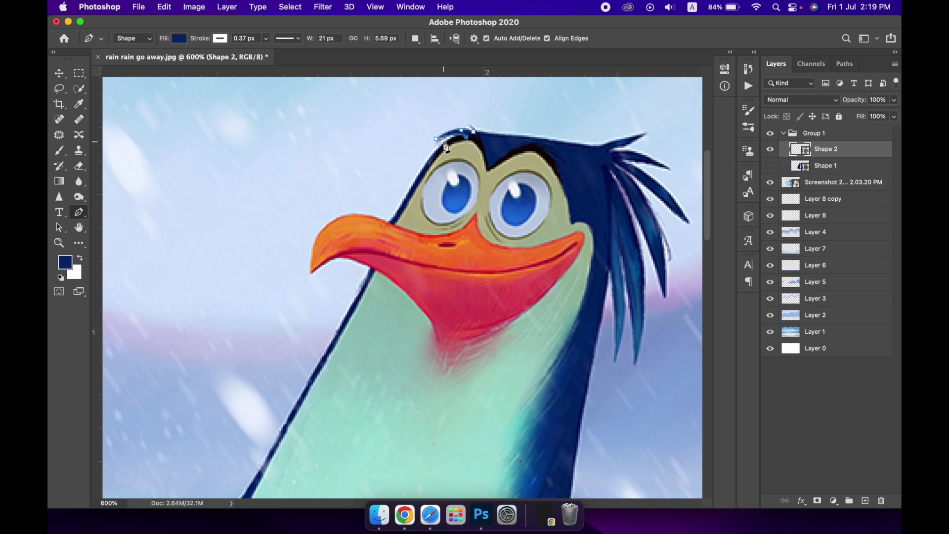
drag(389, 228, 368, 249)
scroll(390, 247, down, 5)
scroll(391, 247, left, 5)
click(404, 320)
scroll(514, 218, down, 4)
scroll(515, 219, left, 5)
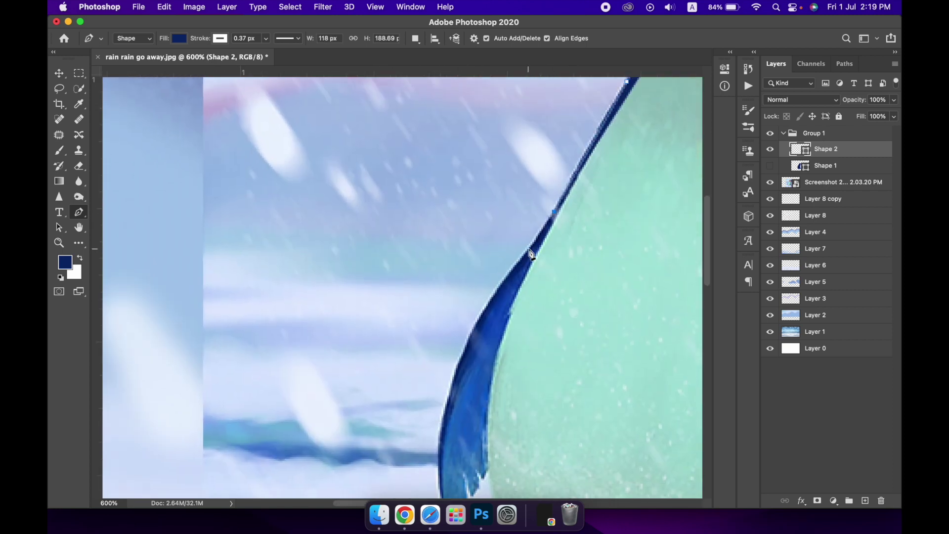
Extend the path down the wing and around the feathered wing-tip points
click(531, 254)
scroll(602, 174, down, 4)
click(468, 295)
scroll(469, 294, down, 2)
scroll(468, 295, left, 3)
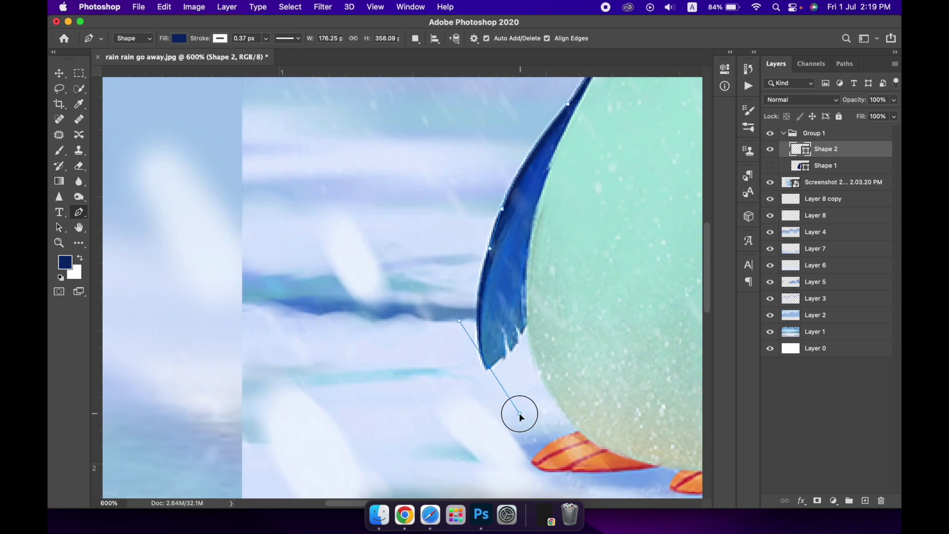
click(487, 367)
click(498, 336)
click(511, 348)
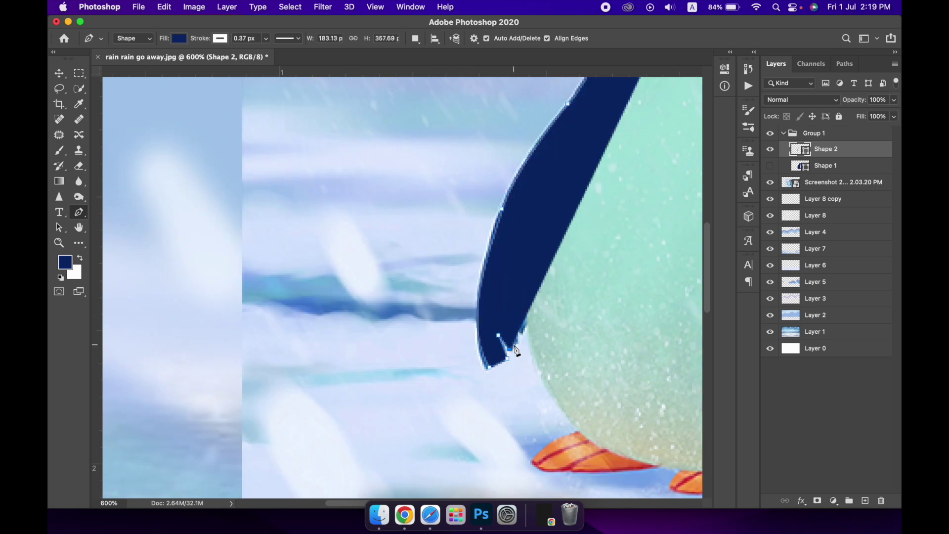
click(512, 323)
click(522, 331)
Set the shape's fill to none to see the traced edge over the reference
click(179, 38)
click(109, 61)
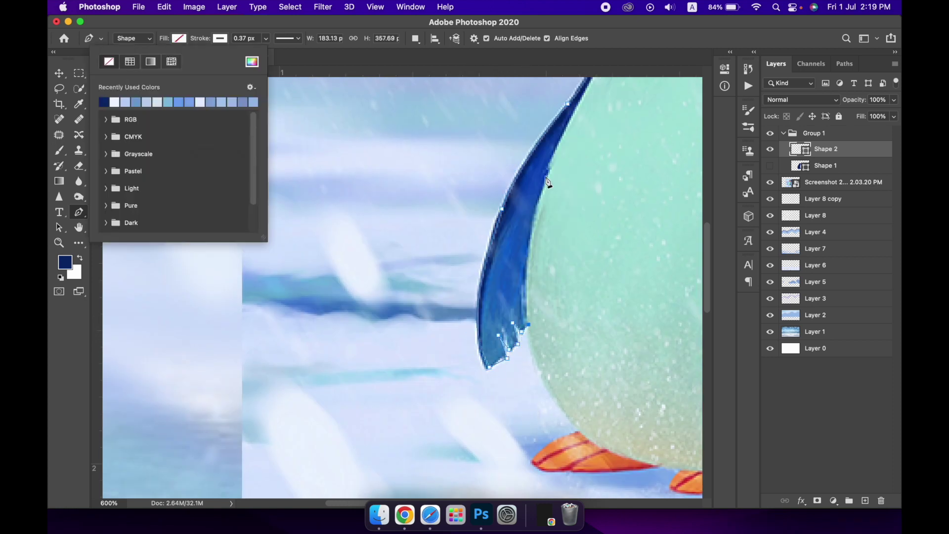
click(568, 152)
scroll(572, 246, up, 5)
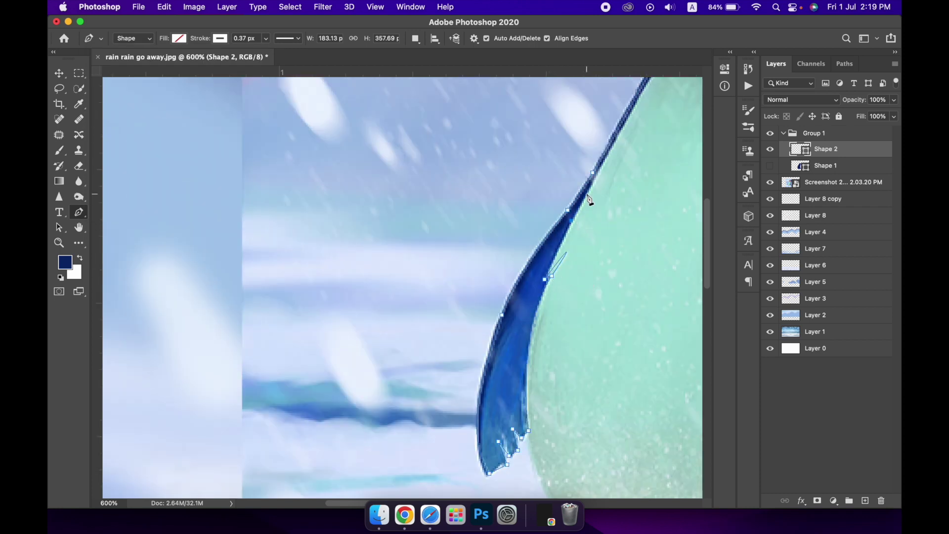
scroll(590, 201, up, 8)
scroll(544, 277, right, 4)
scroll(497, 417, up, 6)
scroll(496, 417, right, 3)
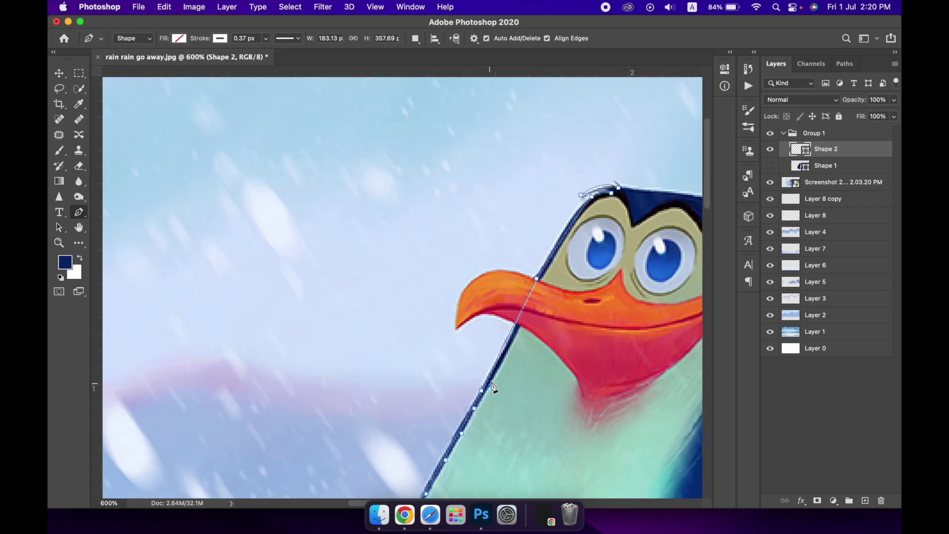
scroll(542, 308, up, 5)
scroll(542, 307, right, 3)
Close the path back at the head top and choose a fill colour for the shape
drag(519, 341, 484, 381)
click(518, 352)
click(179, 38)
click(113, 78)
click(220, 38)
Give the wing shape a dark navy fill and no outline
key(v)
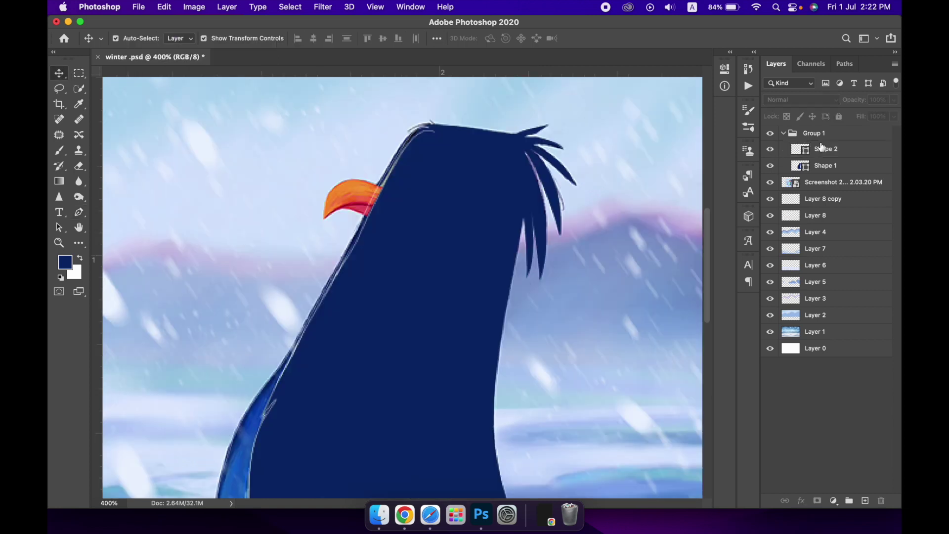
key(u)
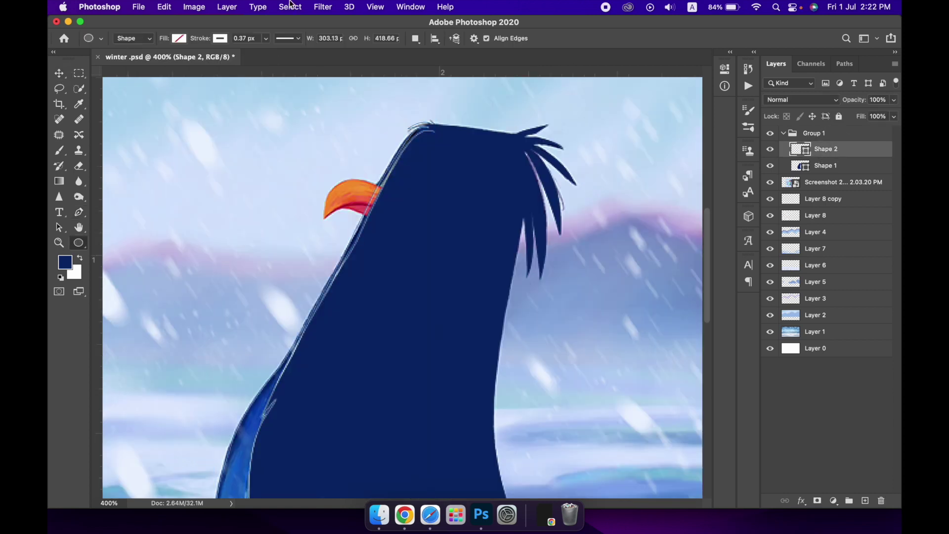
click(182, 39)
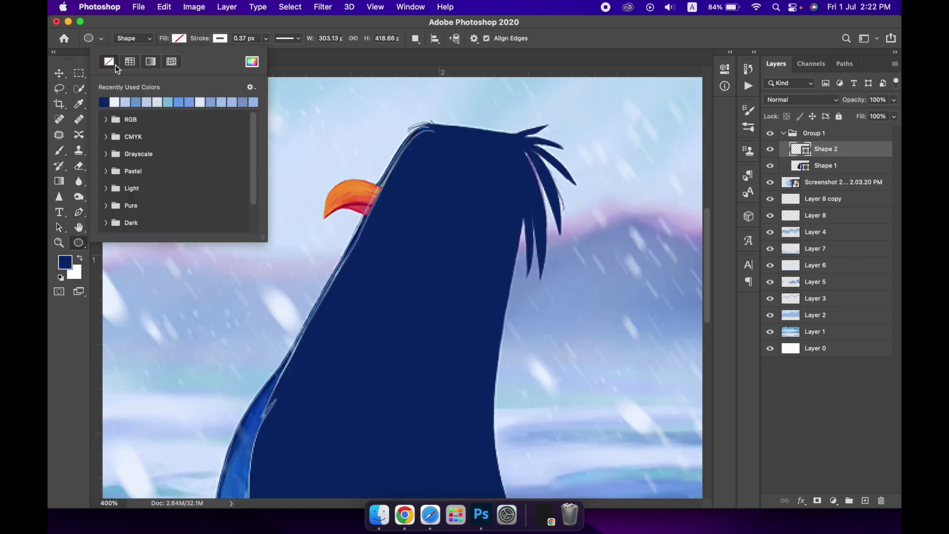
click(104, 102)
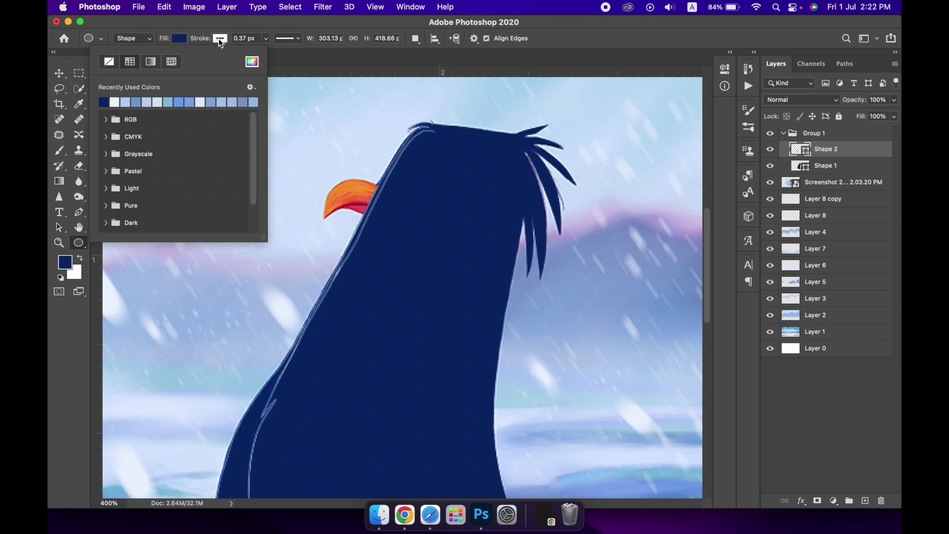
click(220, 39)
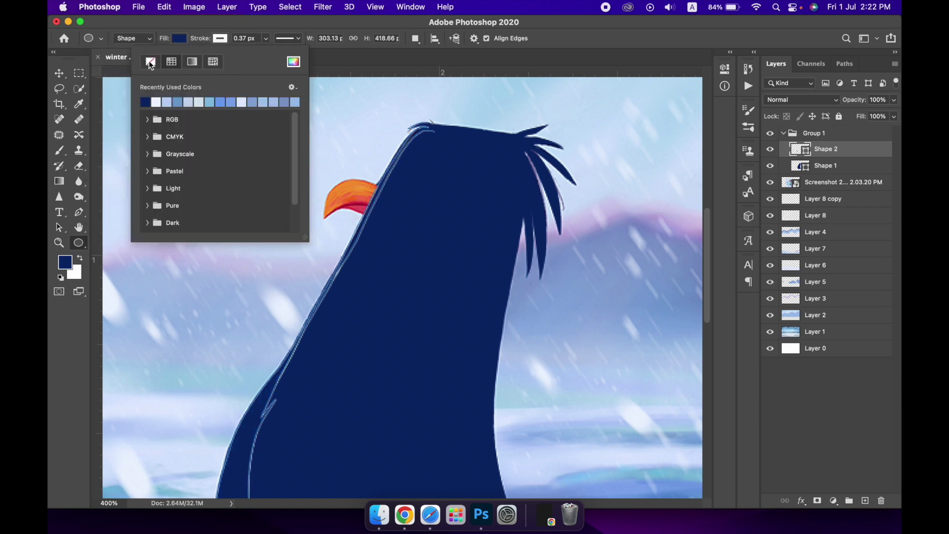
click(149, 60)
Select the penguin reference and hide Shape 2 to reveal the penguin
click(59, 73)
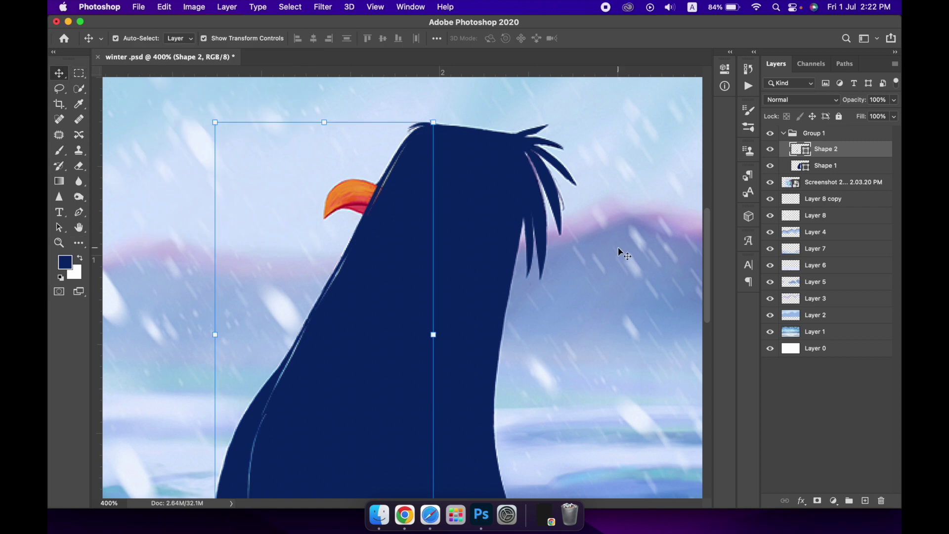
click(624, 261)
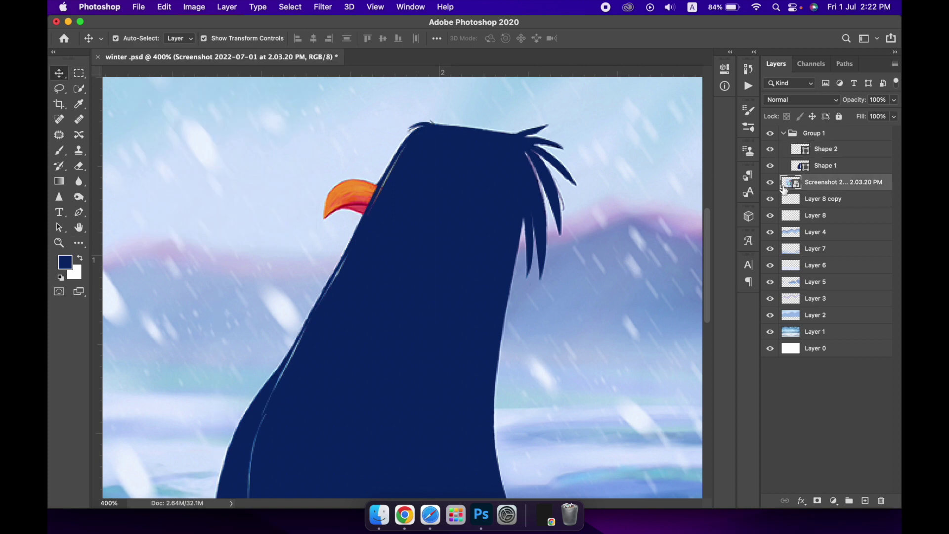
click(771, 150)
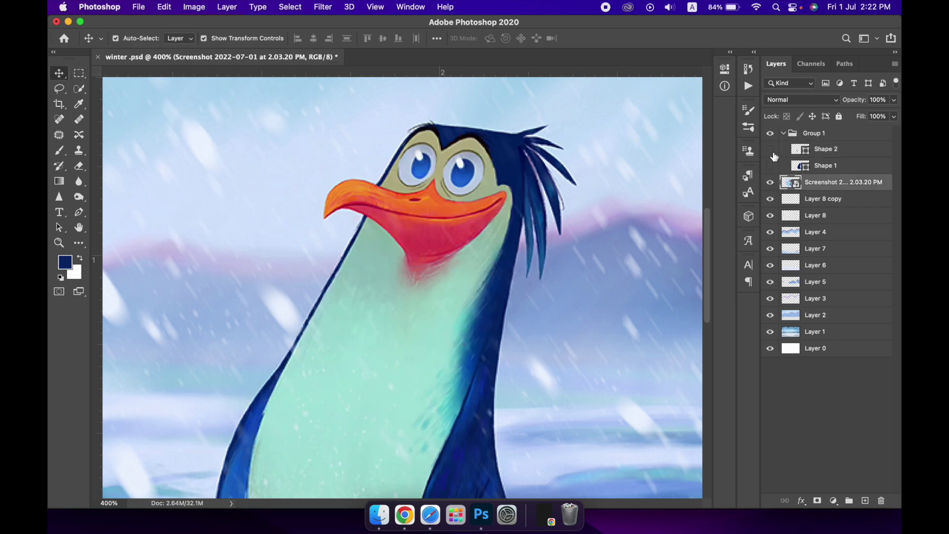
Compare Shape 1 over the belly, sample the pale mint belly colour, then show Shape 1 again
drag(541, 256, 541, 218)
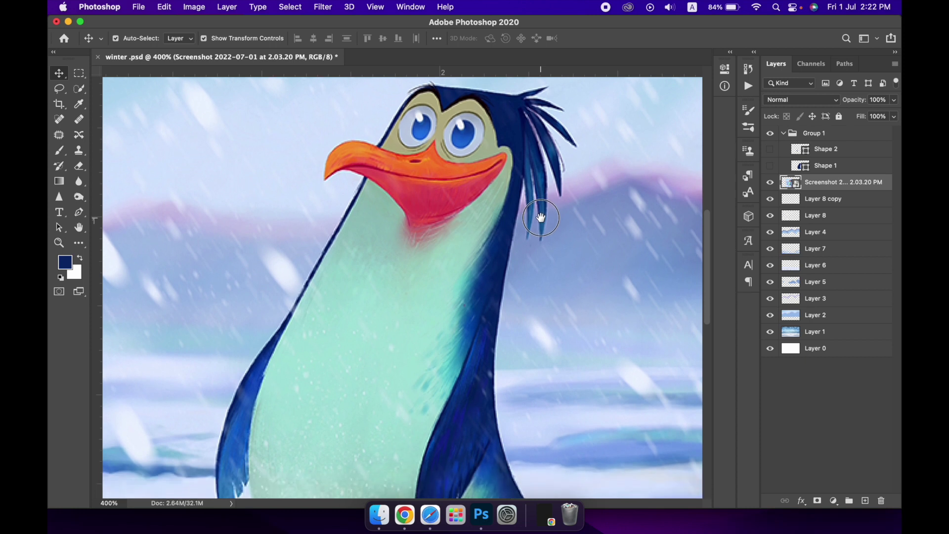
scroll(541, 218, down, 5)
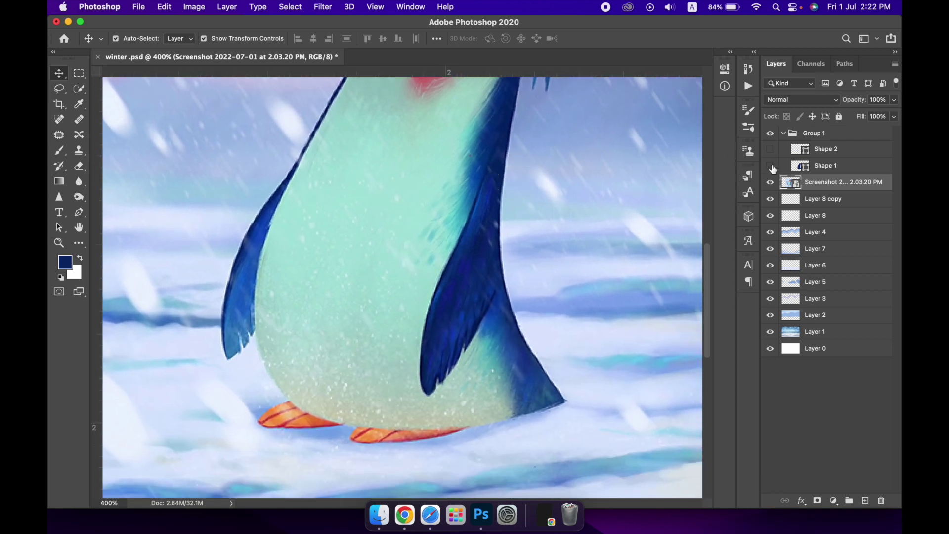
click(770, 166)
click(770, 166)
click(770, 167)
click(770, 166)
key(i)
click(359, 198)
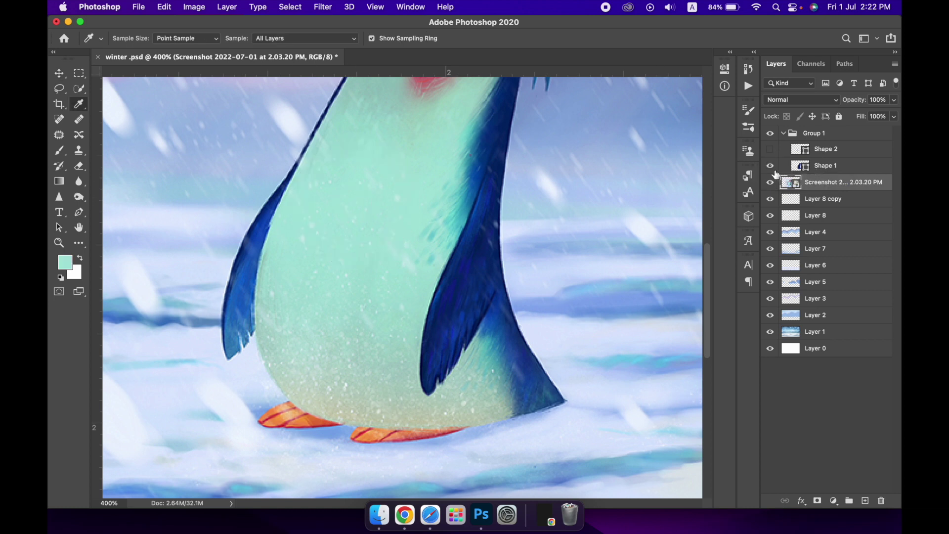
click(870, 169)
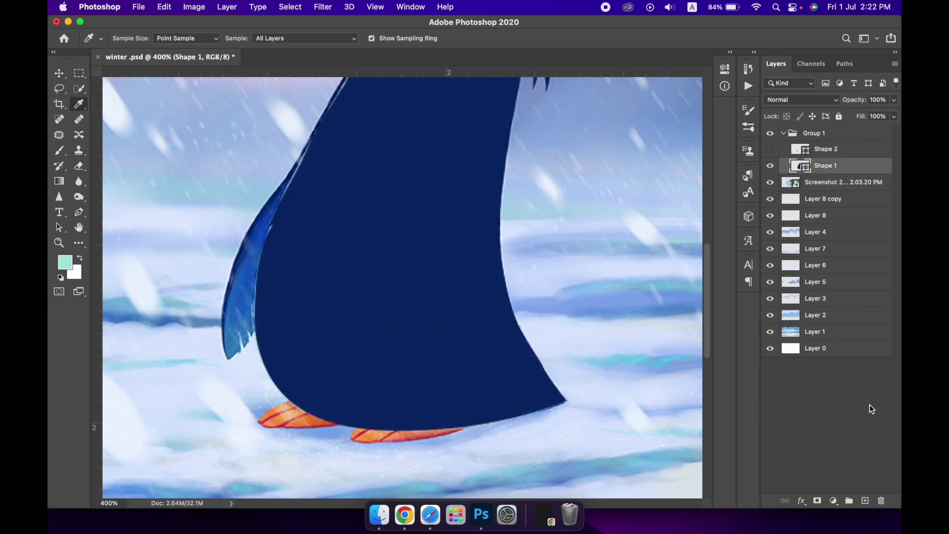
Add Layer 9 above Shape 1 and move the Screenshot layer into the group above it
click(865, 501)
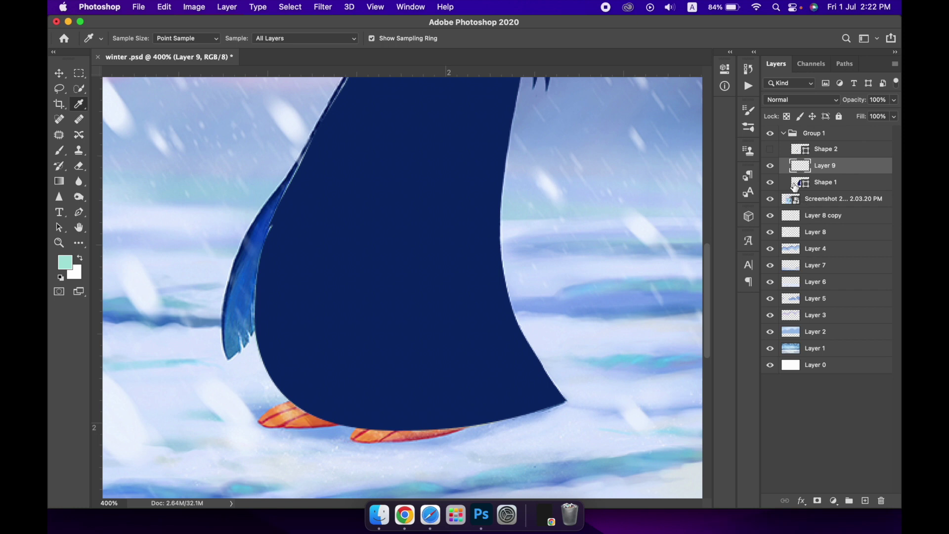
drag(830, 202, 835, 152)
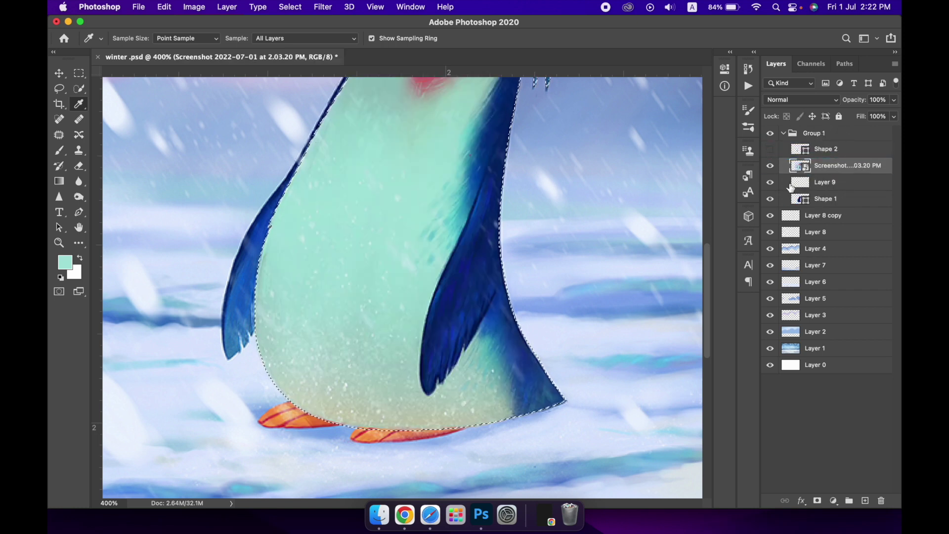
click(797, 184)
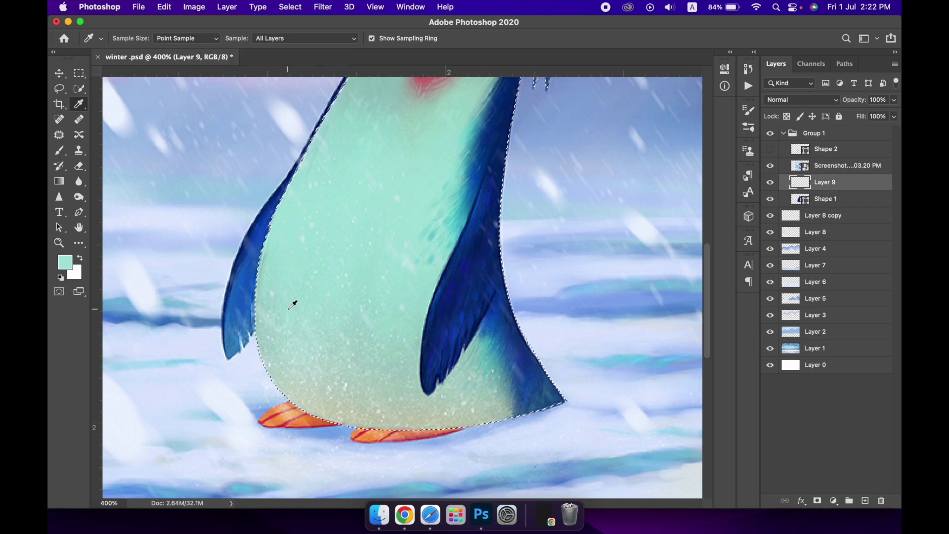
key(b)
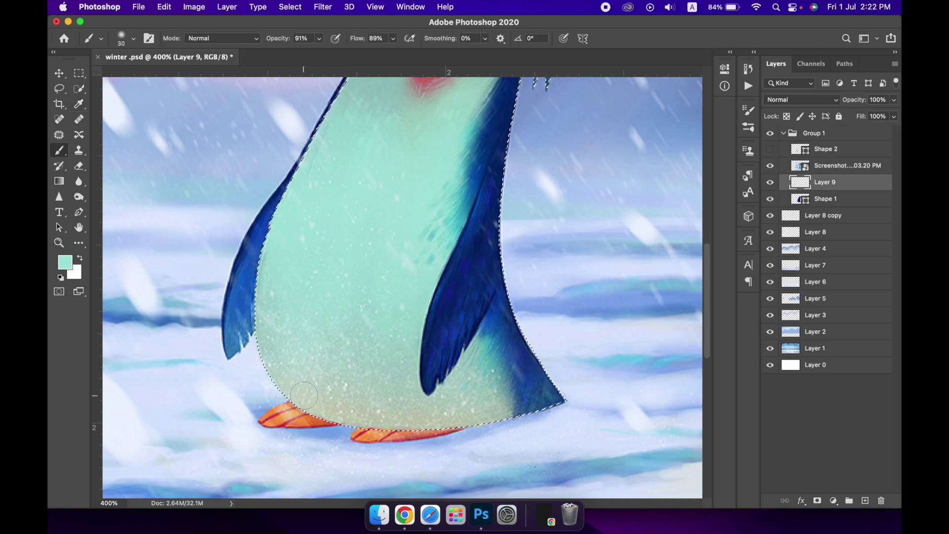
key(i)
key(b)
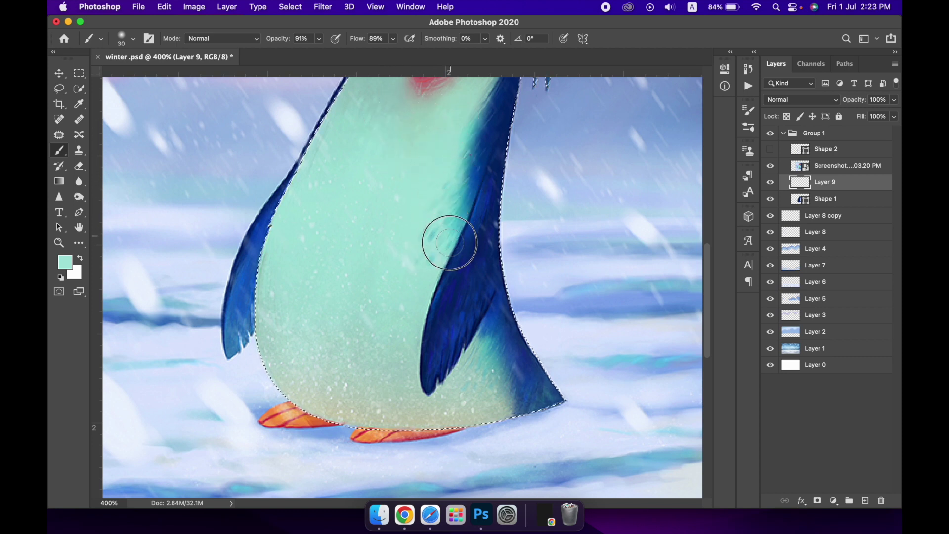
Brush mint over the body's lower right, bottom edge and left dark areas with a larger brush
mouse_move(449, 308)
mouse_down()
mouse_move(485, 378)
mouse_move(511, 382)
mouse_up()
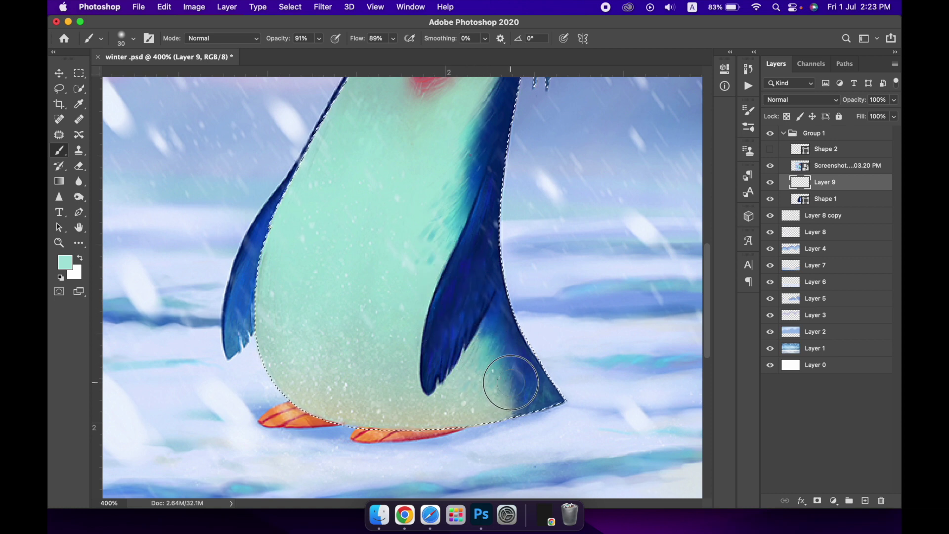
drag(495, 417, 504, 415)
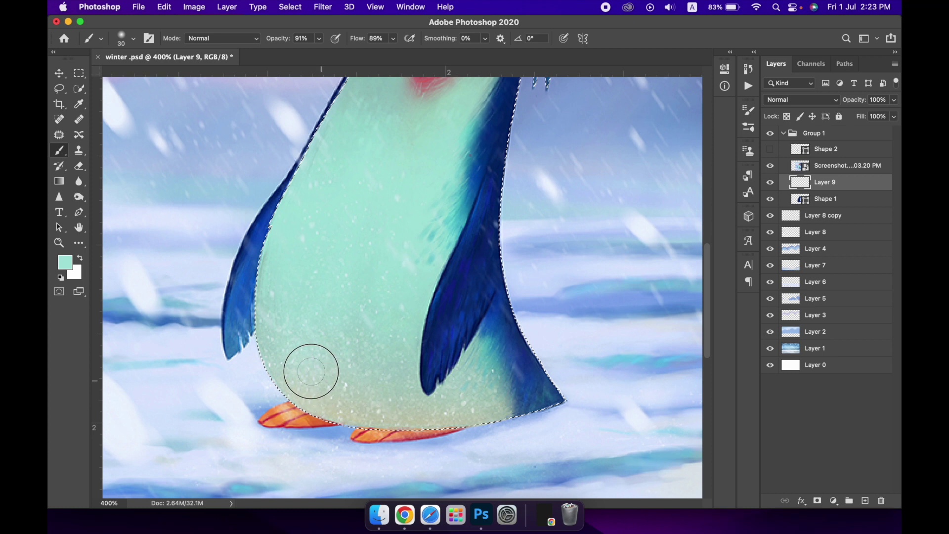
click(771, 166)
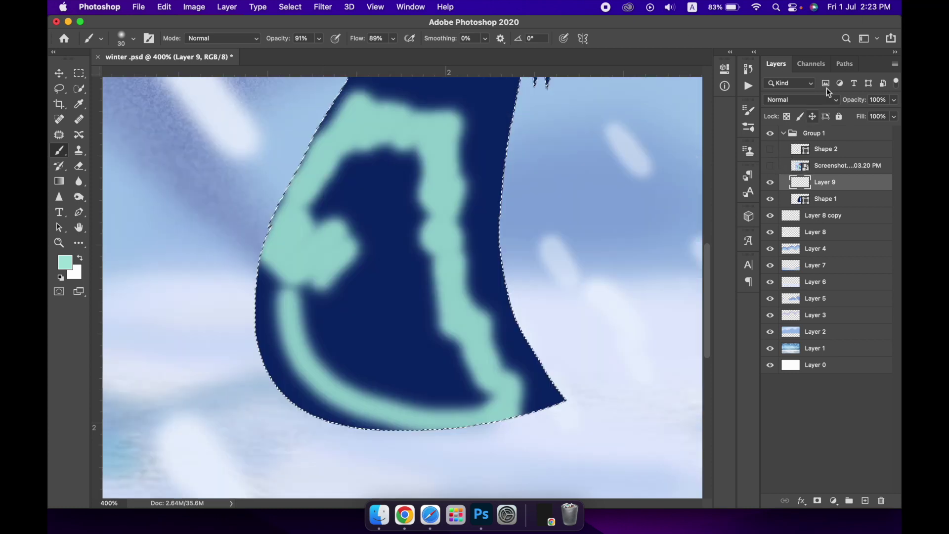
mouse_move(361, 213)
mouse_down()
mouse_move(318, 201)
mouse_move(328, 180)
mouse_move(269, 315)
mouse_move(256, 282)
mouse_move(327, 429)
mouse_up()
key(bracketright)
key(bracketright)
key(bracketright)
mouse_move(341, 346)
mouse_down()
mouse_move(275, 292)
mouse_move(392, 201)
mouse_move(300, 317)
mouse_move(314, 194)
mouse_up()
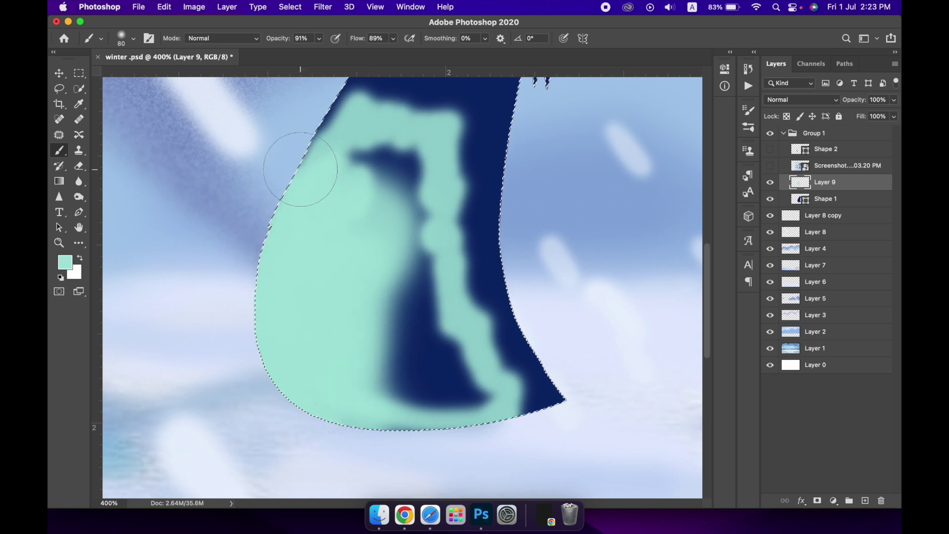
Paint teal over the belly's navy patch and right edge, then compare with the reference
mouse_move(317, 130)
mouse_down()
mouse_move(350, 127)
mouse_move(364, 202)
mouse_move(373, 169)
mouse_move(328, 163)
mouse_move(399, 165)
mouse_move(398, 361)
mouse_move(371, 381)
mouse_move(423, 335)
mouse_move(424, 409)
mouse_move(469, 387)
mouse_up()
mouse_move(424, 89)
mouse_down()
mouse_move(423, 201)
mouse_move(434, 152)
mouse_move(470, 346)
mouse_move(547, 313)
mouse_up()
click(770, 166)
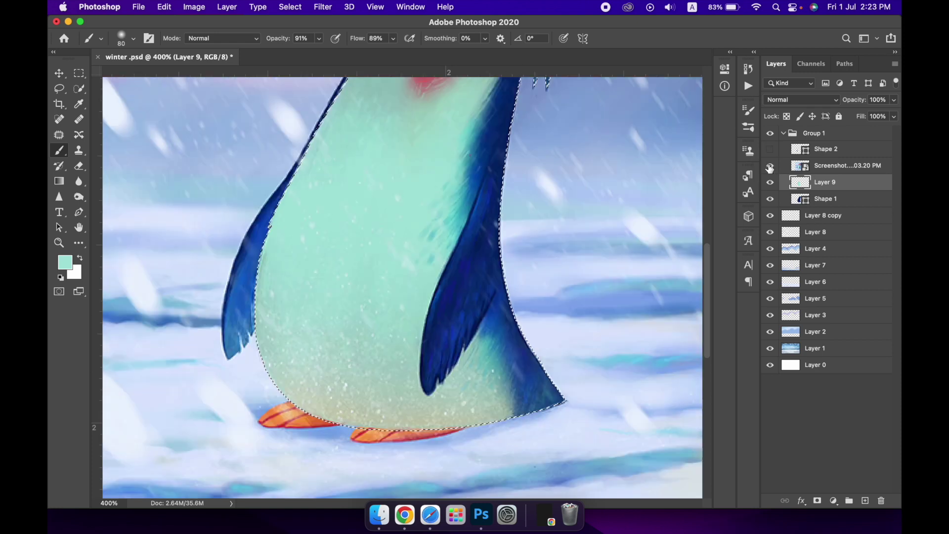
click(771, 166)
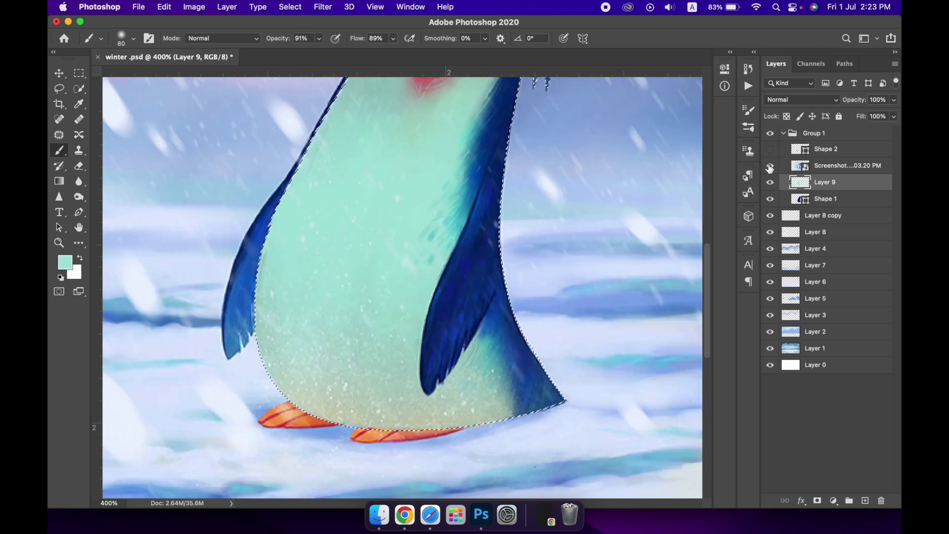
key(i)
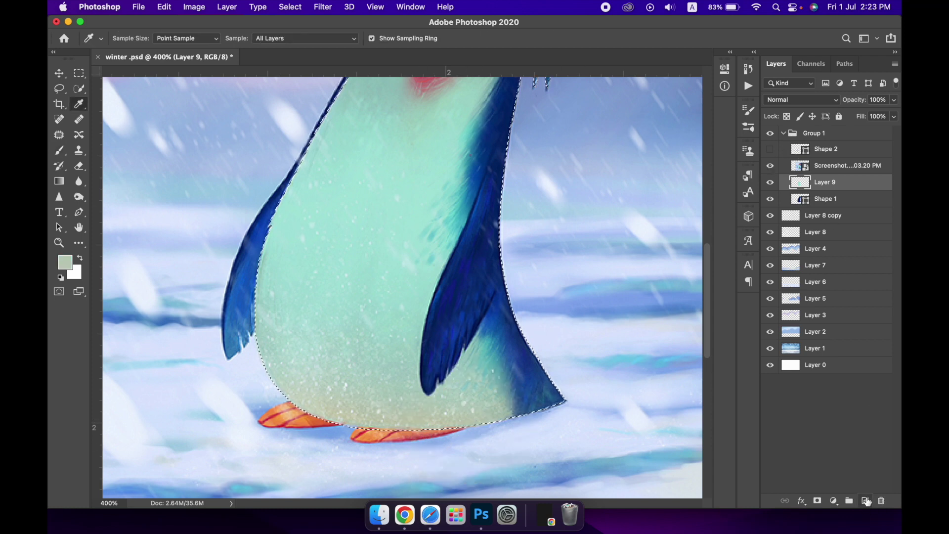
On a new layer, brush a beige tint along the bottom of the belly
click(865, 501)
key(b)
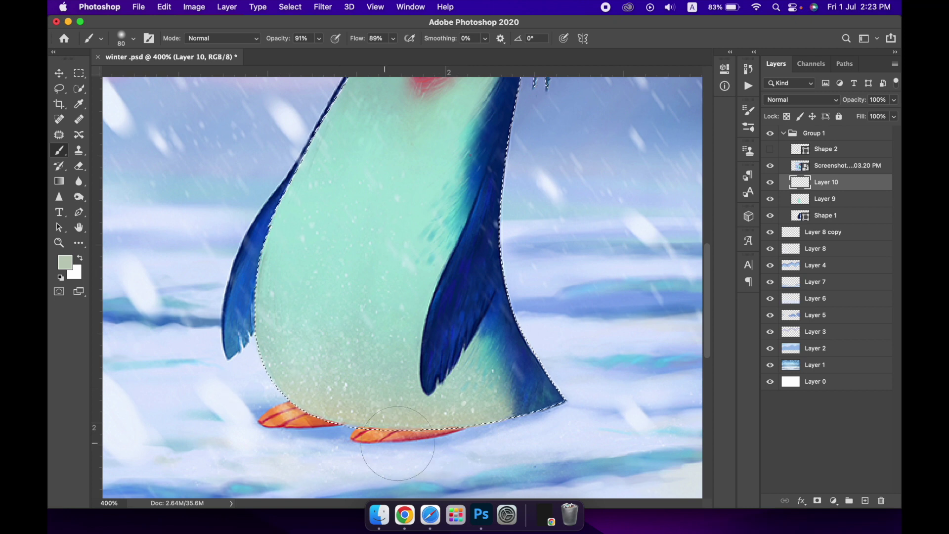
drag(467, 395, 262, 322)
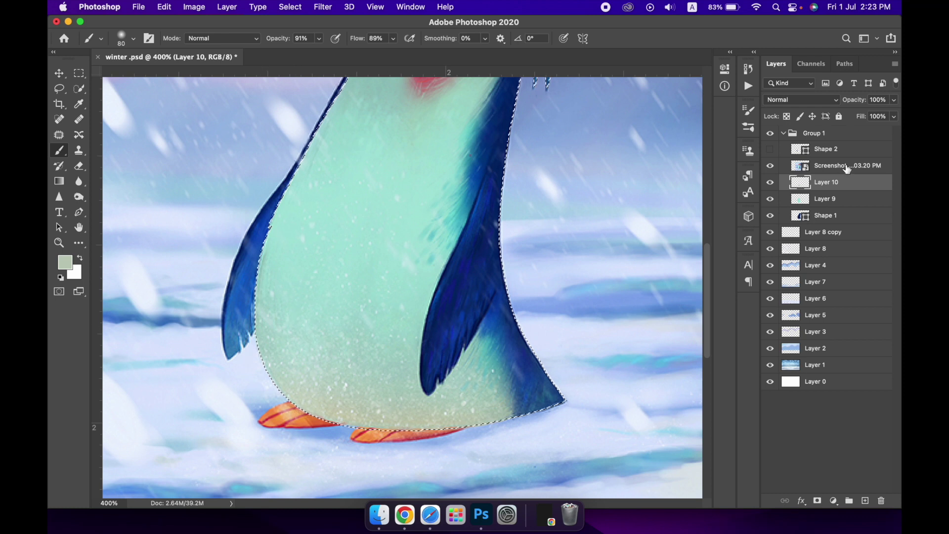
click(770, 166)
click(770, 166)
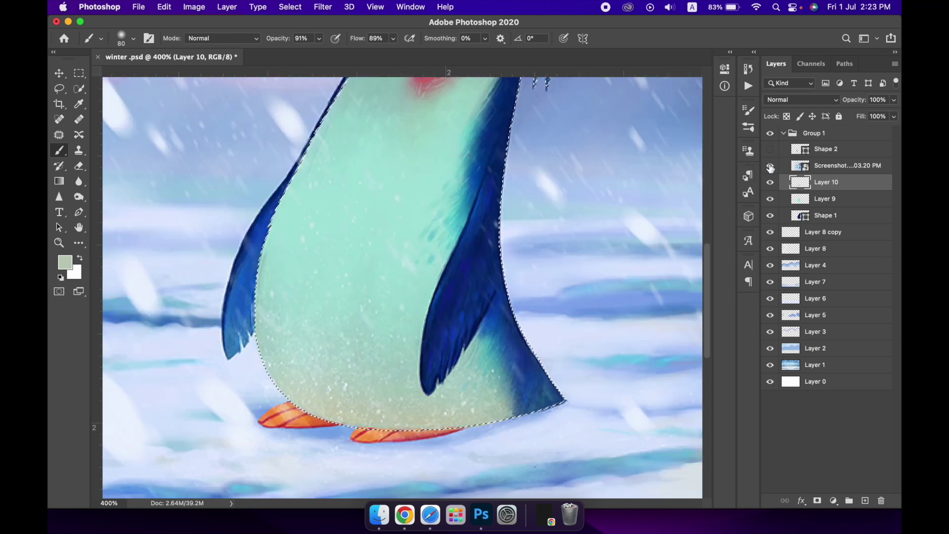
click(770, 166)
Apply Filter > Add Noise to the beige area and compare against the Screenshot layer
key(v)
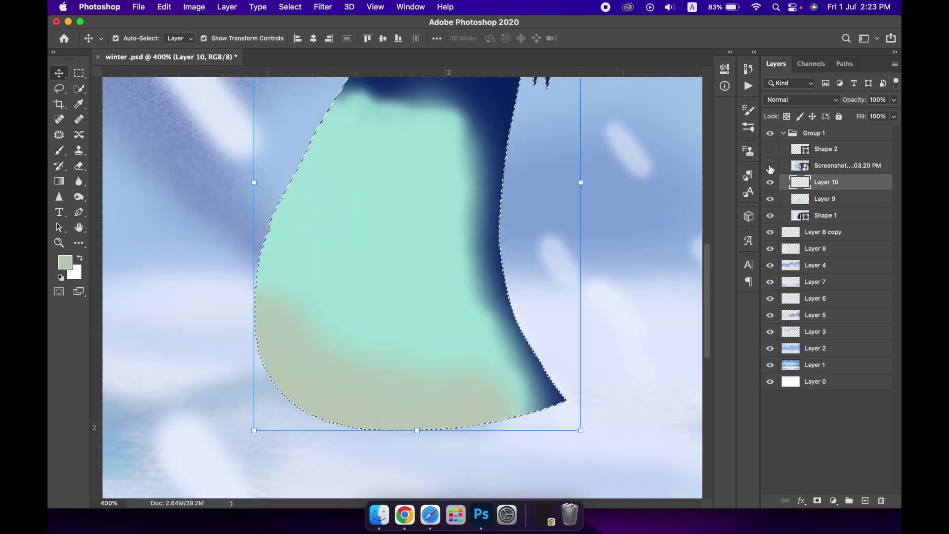
click(322, 7)
click(330, 23)
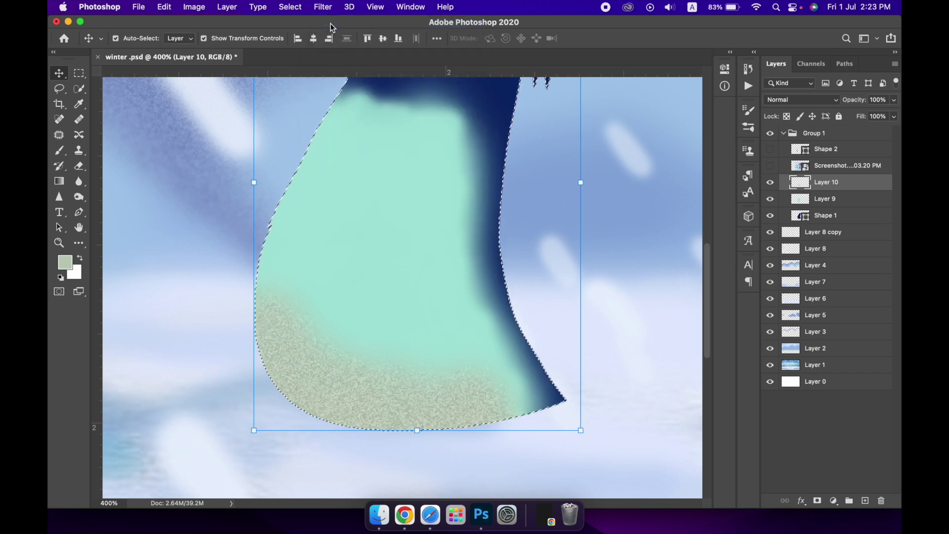
click(770, 166)
click(771, 166)
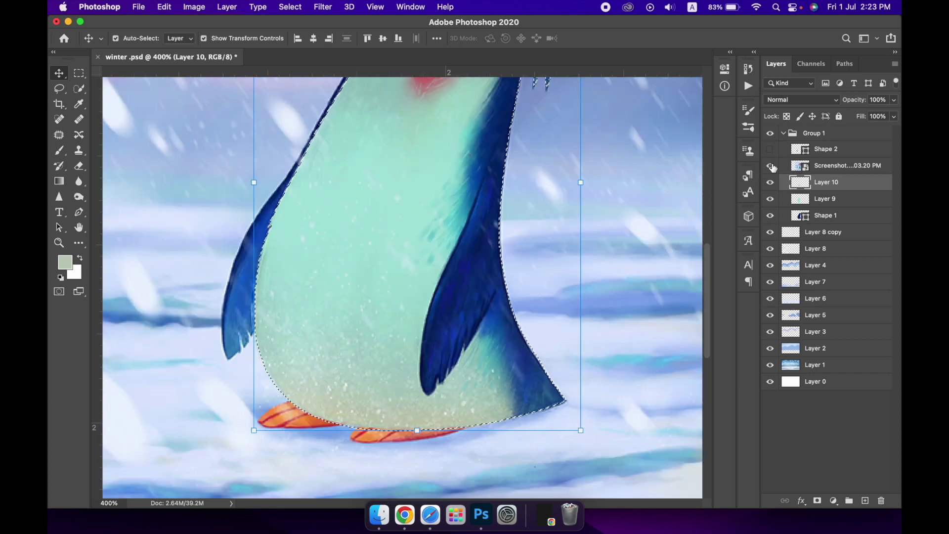
click(771, 166)
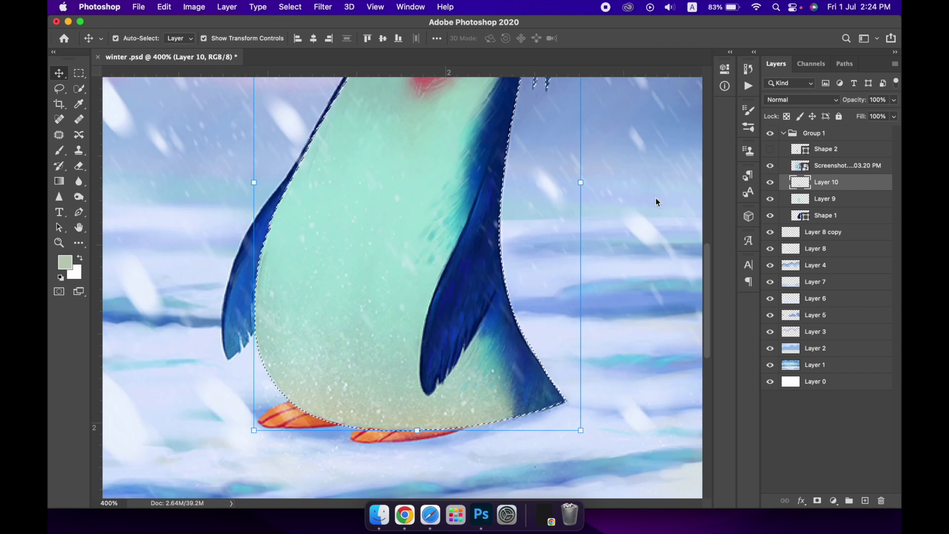
scroll(428, 229, up, 5)
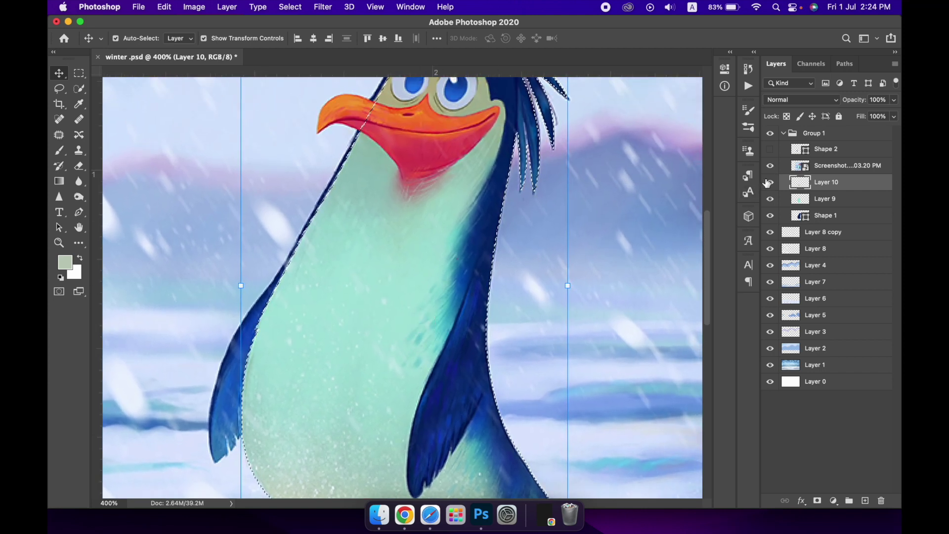
Sample the teal body colour and brush it under the beak on a new layer
key(i)
click(369, 178)
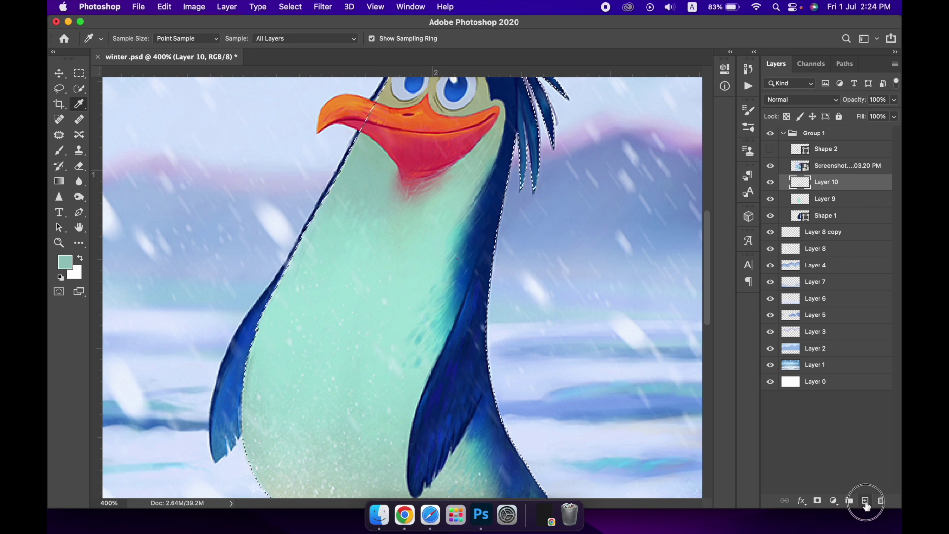
click(865, 501)
key(b)
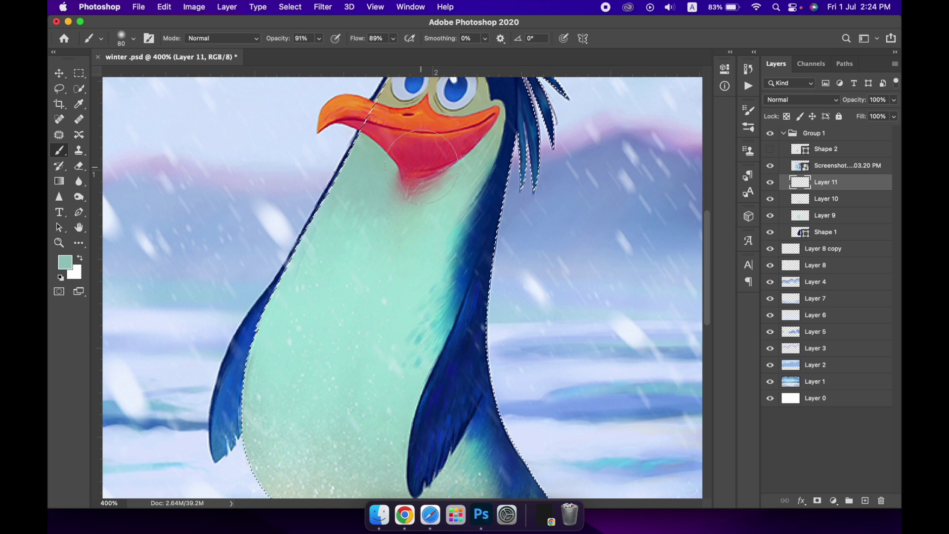
drag(390, 177, 443, 174)
scroll(462, 130, up, 3)
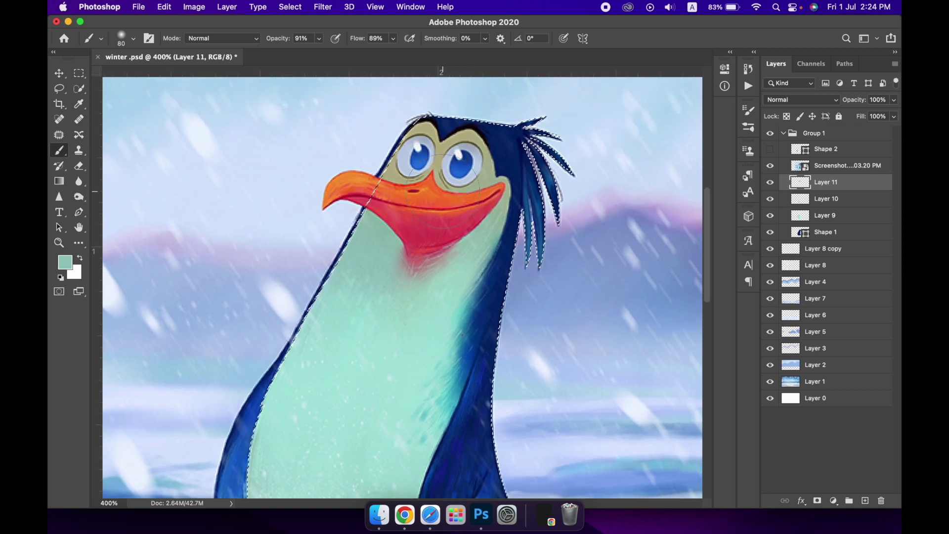
Paint sampled tan over the head, dark eye area and face, undoing one stray stroke
key(i)
key(b)
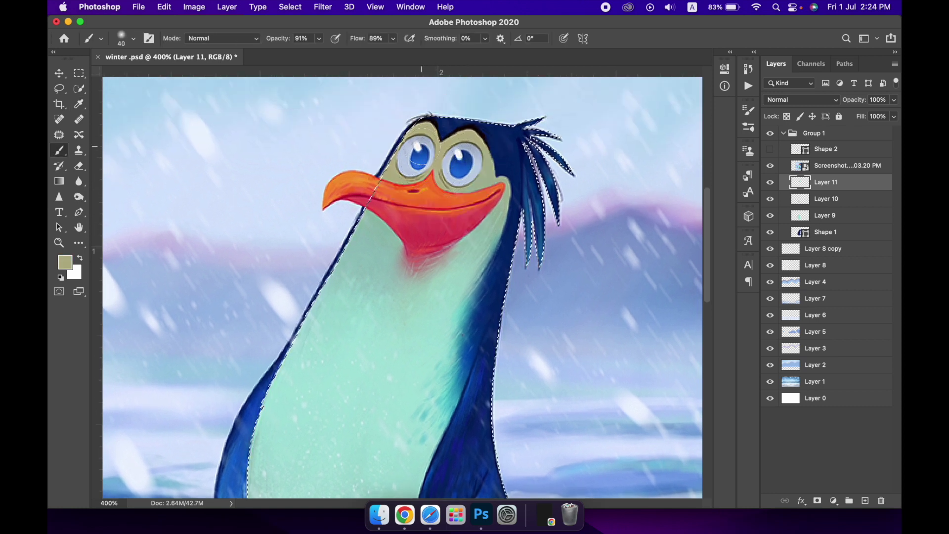
drag(424, 135, 431, 156)
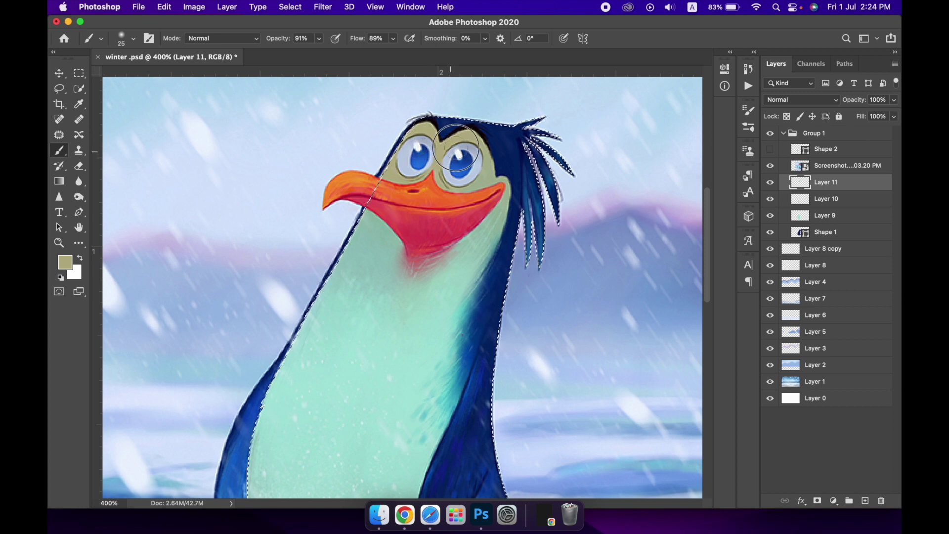
key(ctrl+z)
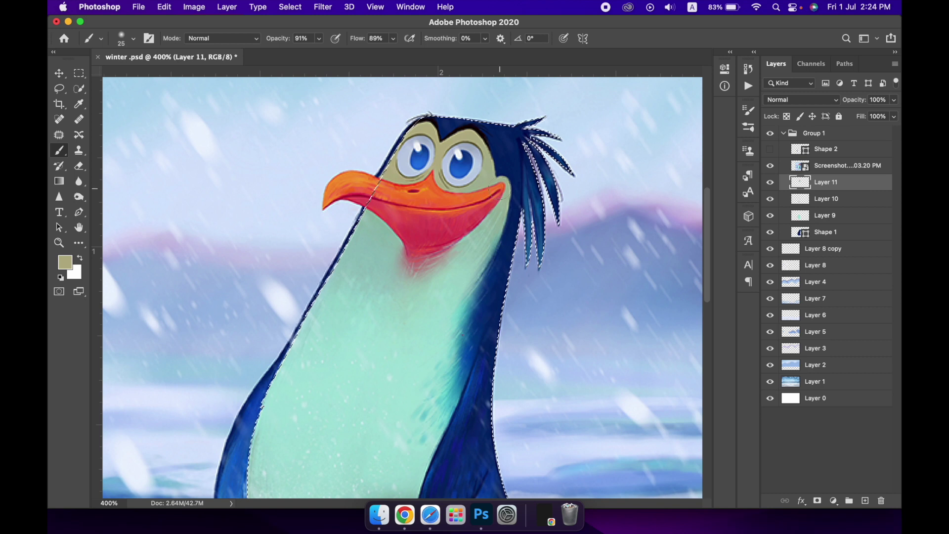
click(776, 167)
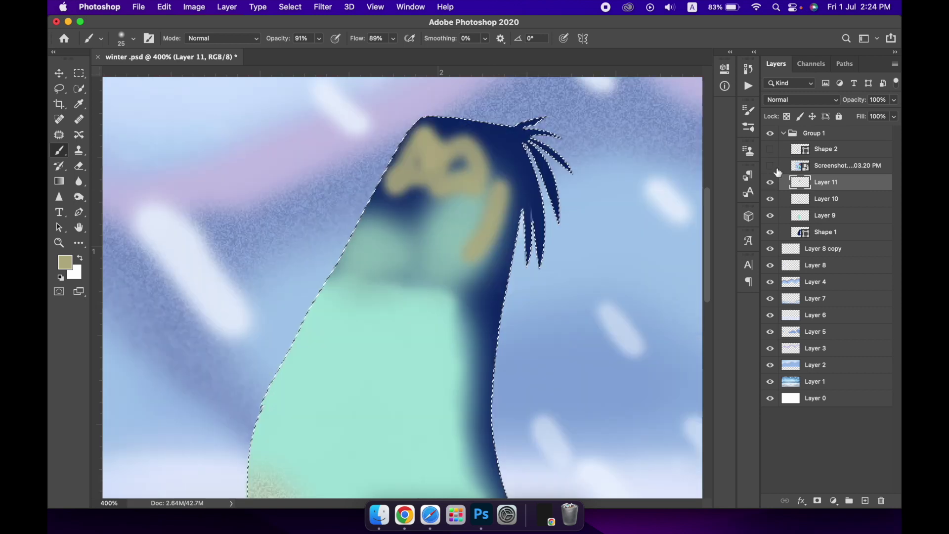
drag(451, 165, 387, 206)
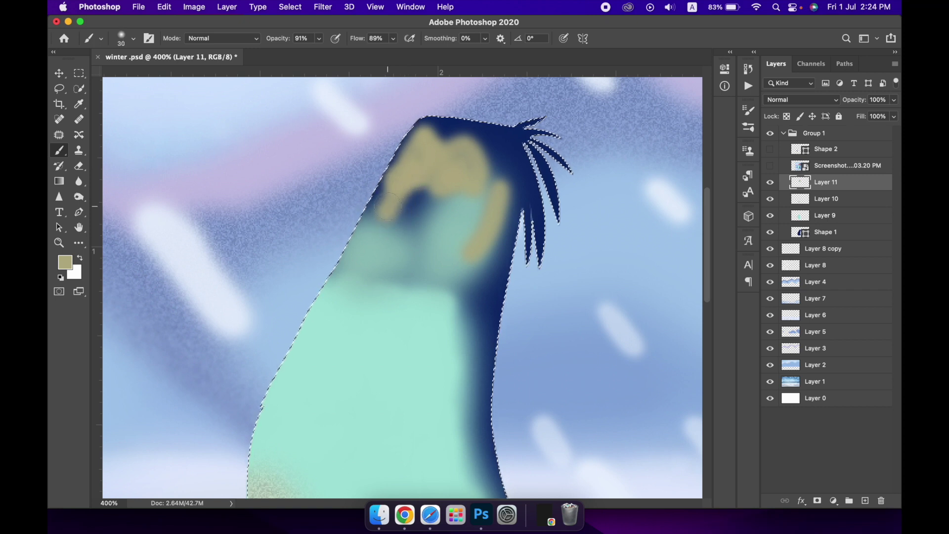
drag(418, 204, 410, 214)
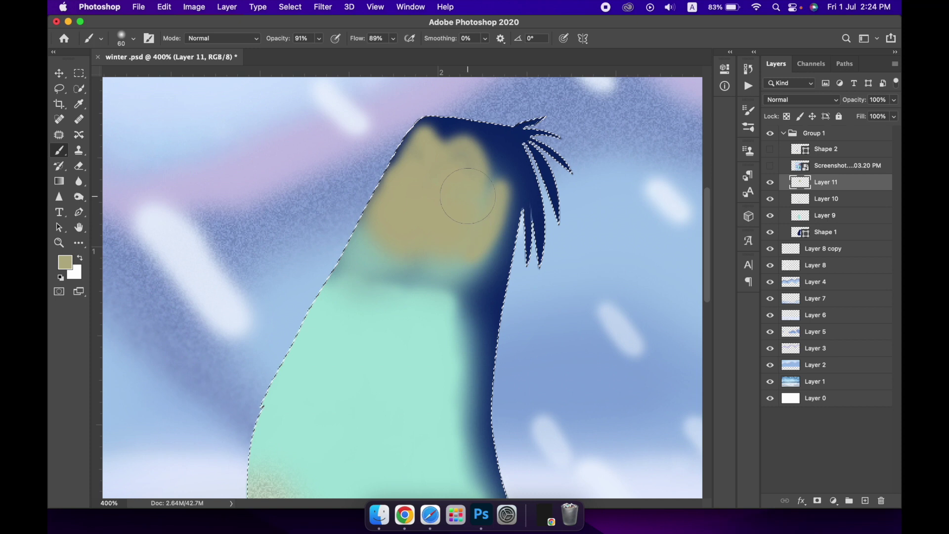
mouse_move(475, 200)
mouse_down()
mouse_move(487, 159)
mouse_move(456, 191)
mouse_move(492, 188)
mouse_move(449, 274)
mouse_move(457, 279)
mouse_up()
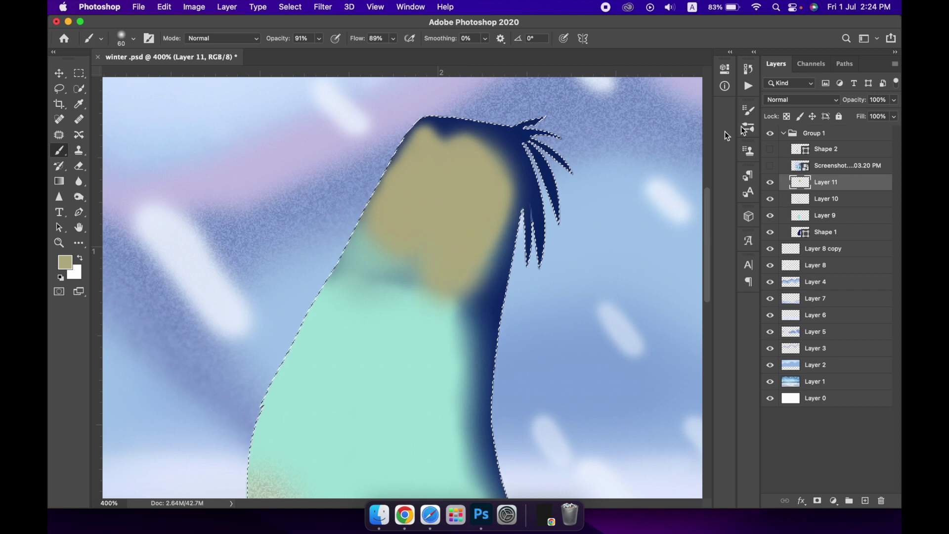
click(769, 166)
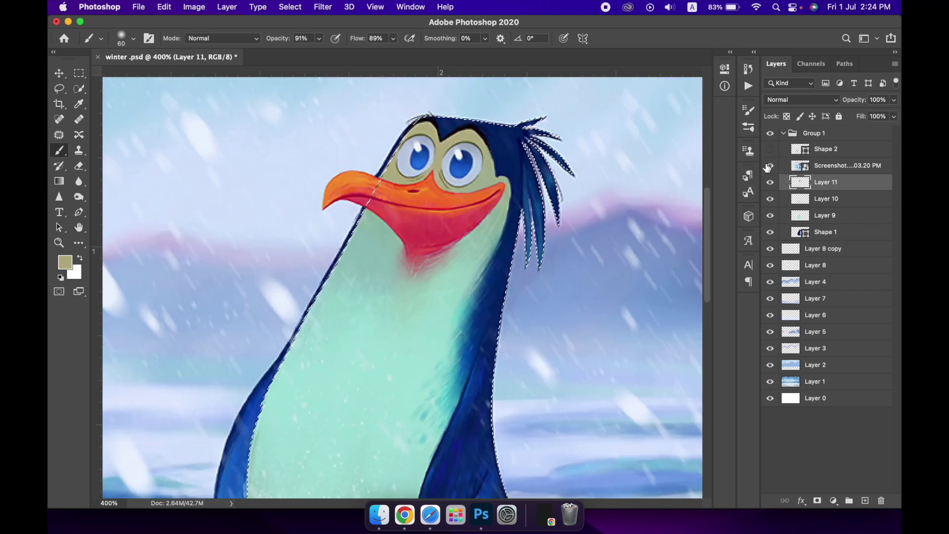
Sample the body's mint green and add a new empty layer above Layer 11
key(i)
click(466, 249)
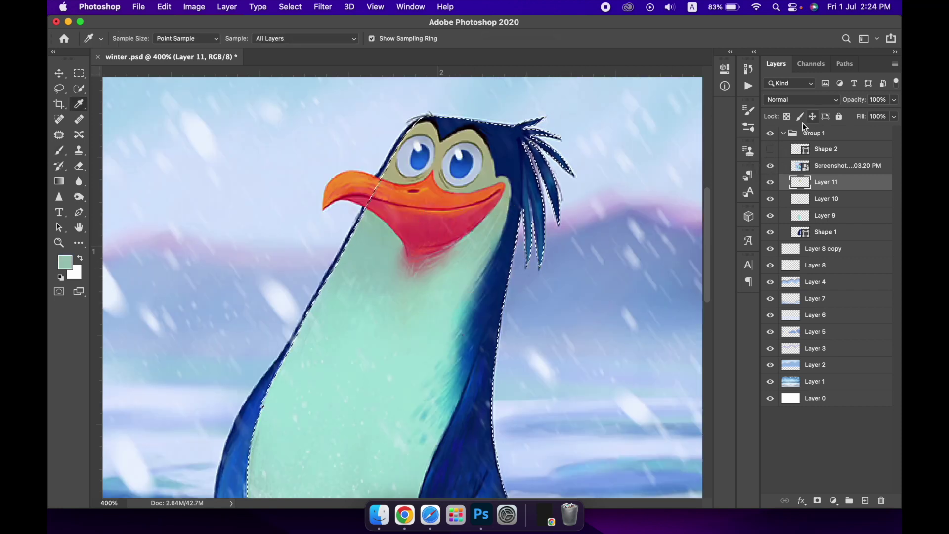
click(771, 166)
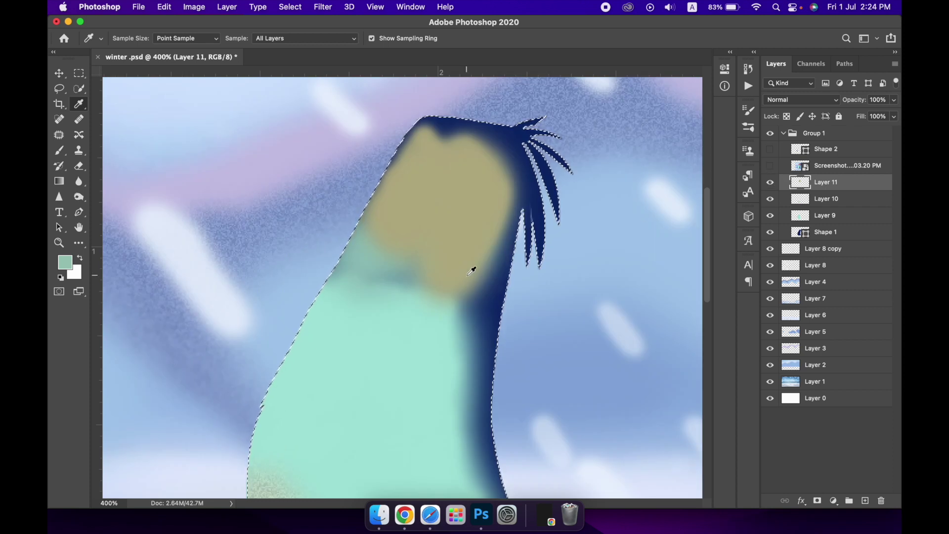
click(770, 199)
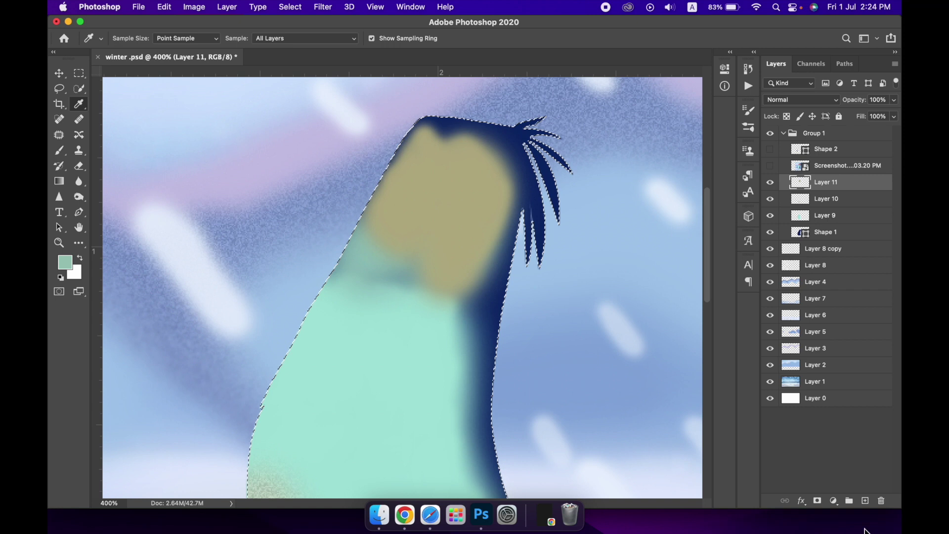
click(866, 500)
Brush mint and grey-green over the lower tan head with a larger brush, then add Layer 13
key(b)
mouse_move(450, 295)
mouse_down()
mouse_move(413, 317)
mouse_move(409, 303)
mouse_up()
mouse_move(455, 254)
mouse_down()
mouse_move(411, 278)
mouse_move(376, 266)
mouse_move(329, 335)
mouse_up()
key(bracketright)
key(bracketright)
key(bracketright)
key(bracketright)
mouse_move(374, 315)
mouse_down()
mouse_move(399, 321)
mouse_move(409, 303)
mouse_move(398, 349)
mouse_move(322, 350)
mouse_move(317, 391)
mouse_up()
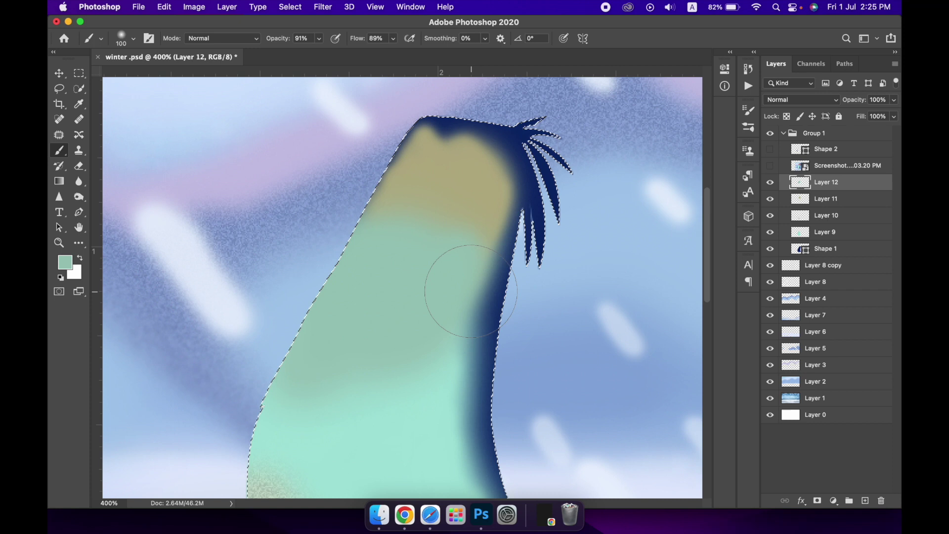
click(770, 166)
click(770, 165)
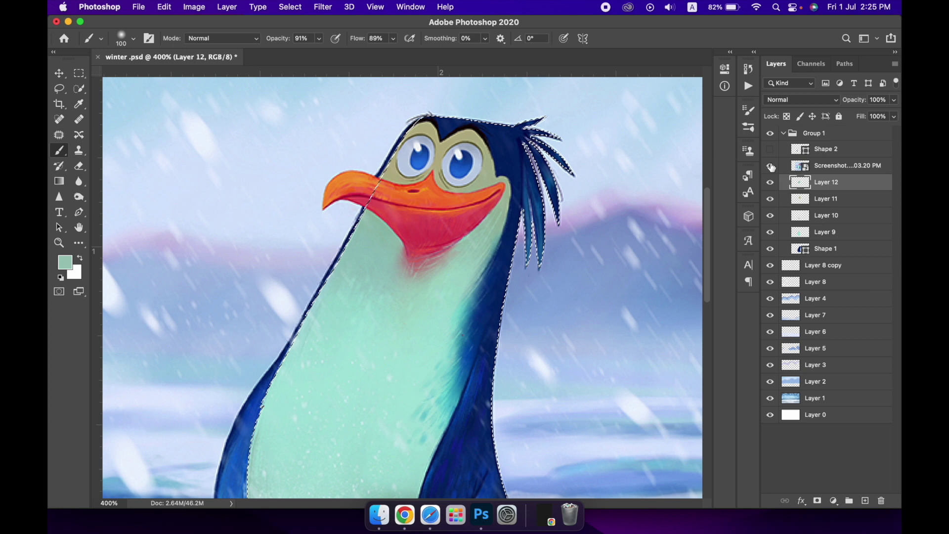
click(865, 500)
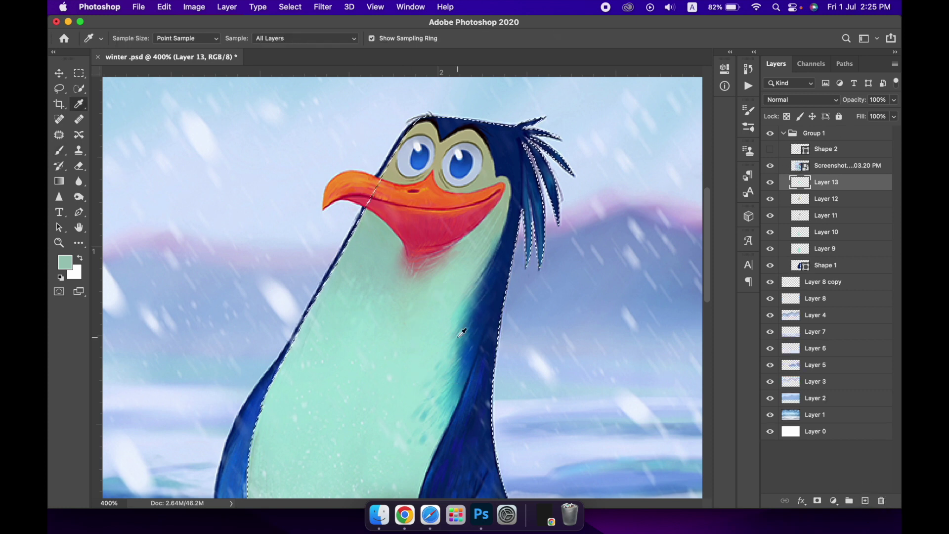
Test eraser, inking, pastel, spatter and screentone presets, then load Soft Round Pressure at 50 px
right_click(458, 340)
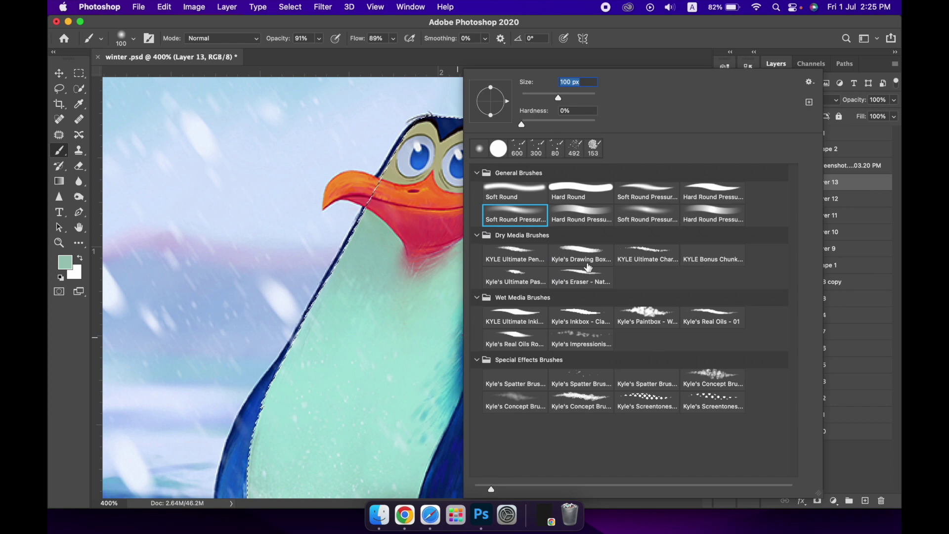
click(586, 272)
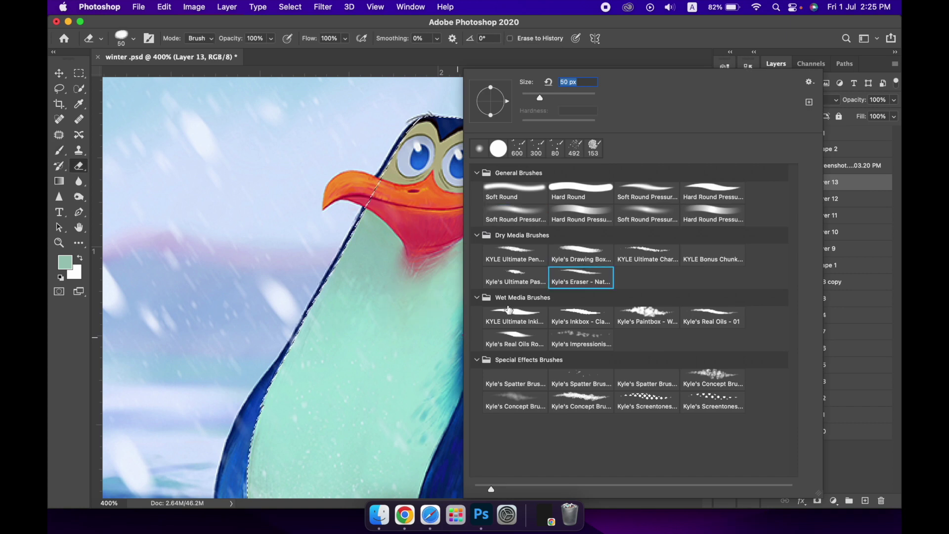
click(509, 311)
click(500, 283)
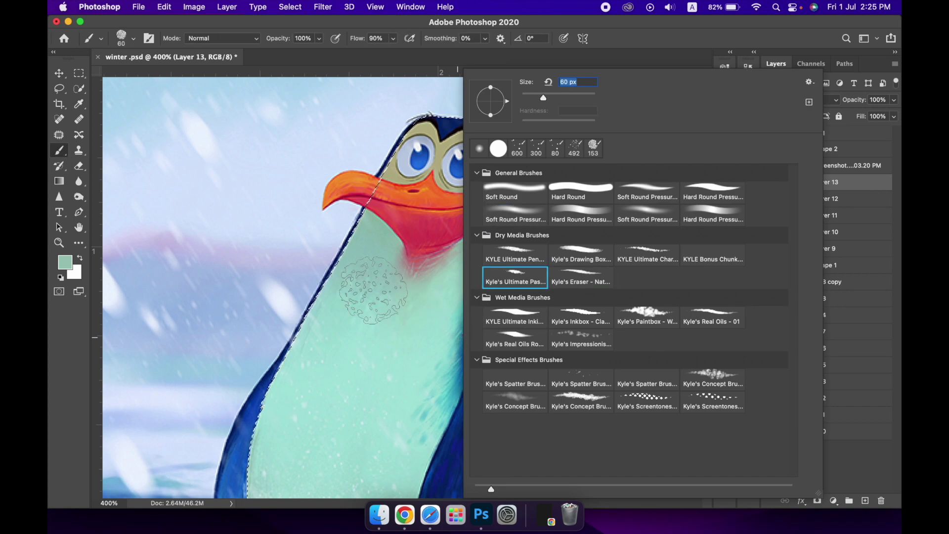
click(519, 260)
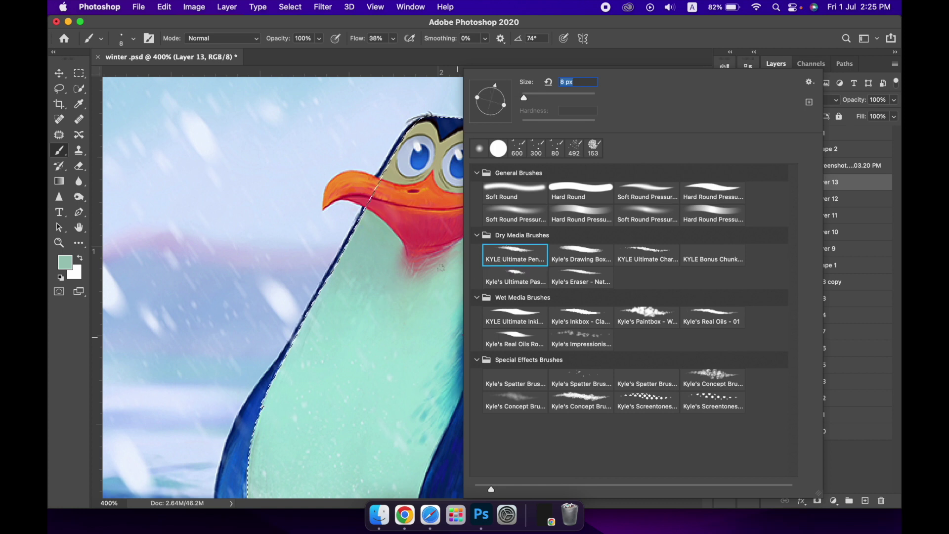
click(514, 217)
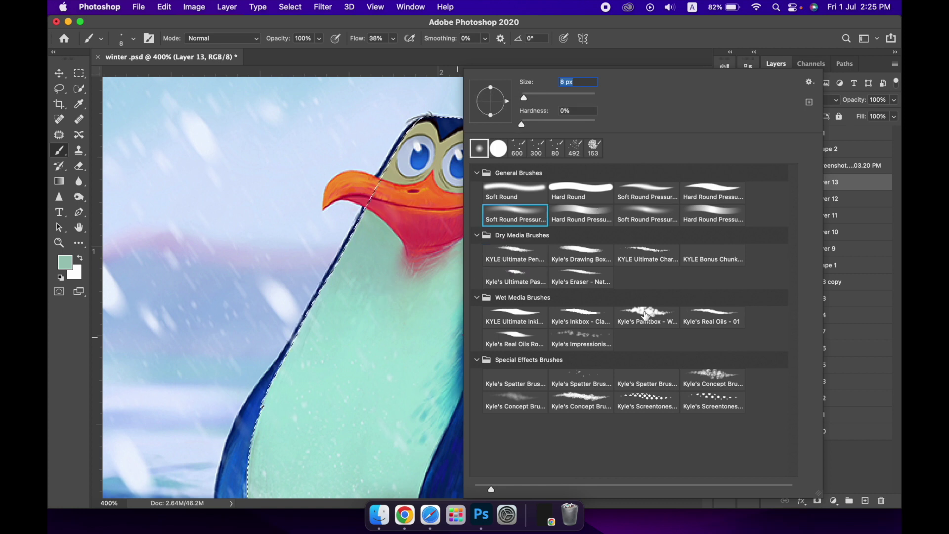
click(641, 315)
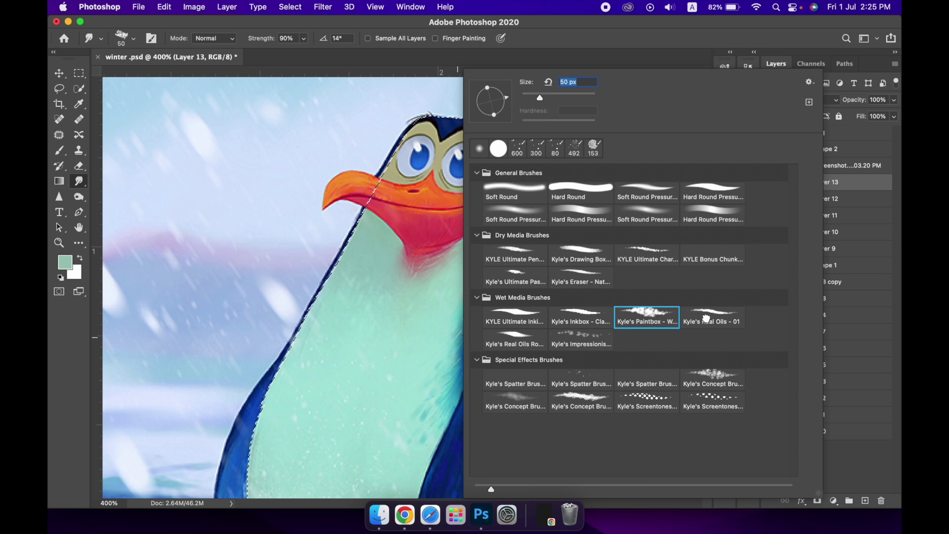
click(712, 317)
click(514, 402)
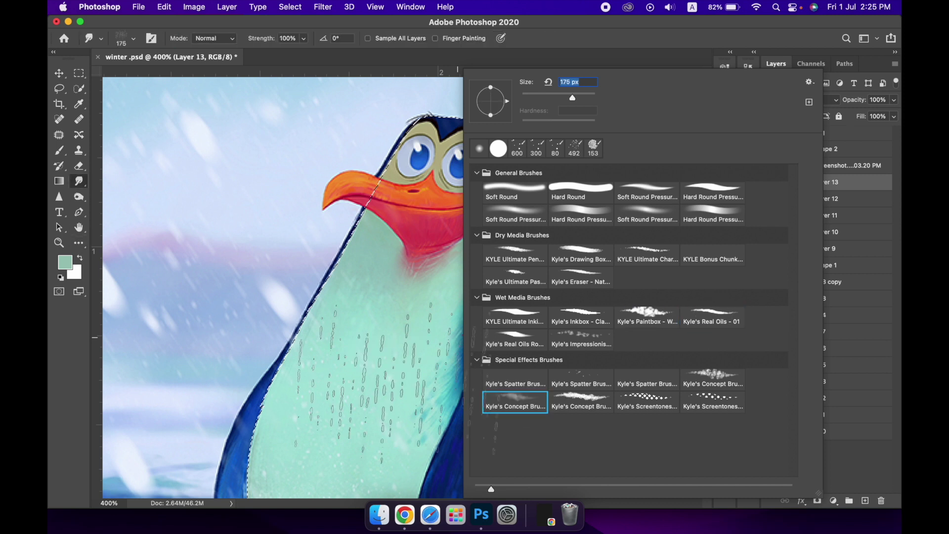
click(558, 378)
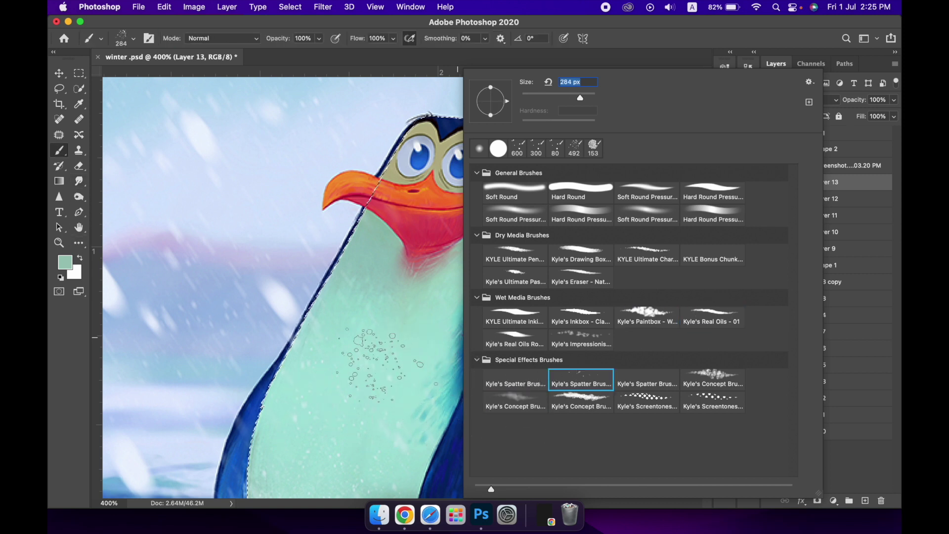
click(634, 381)
click(508, 383)
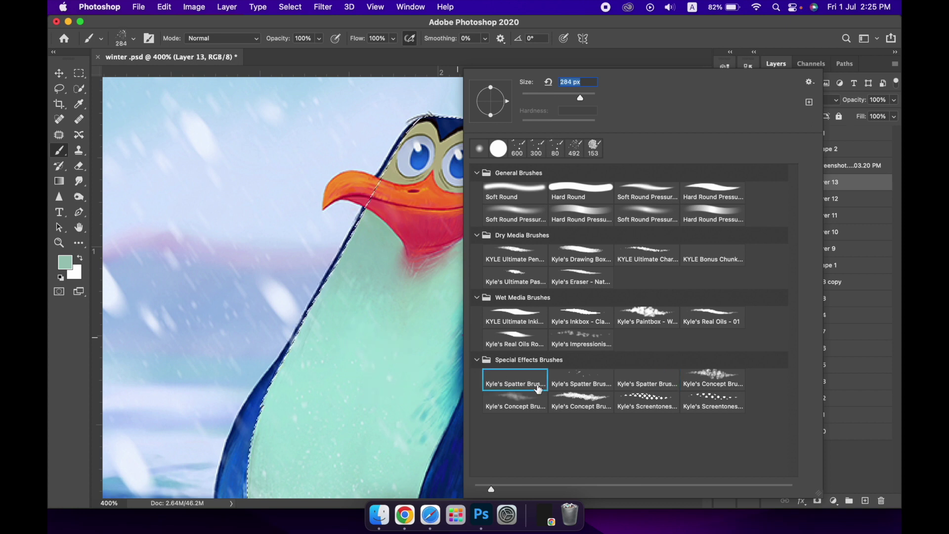
click(581, 402)
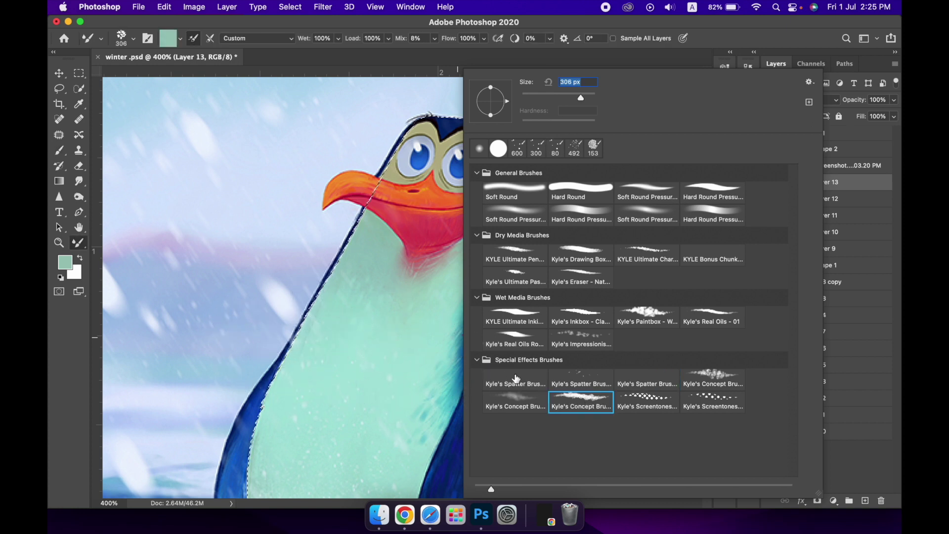
click(637, 404)
click(711, 410)
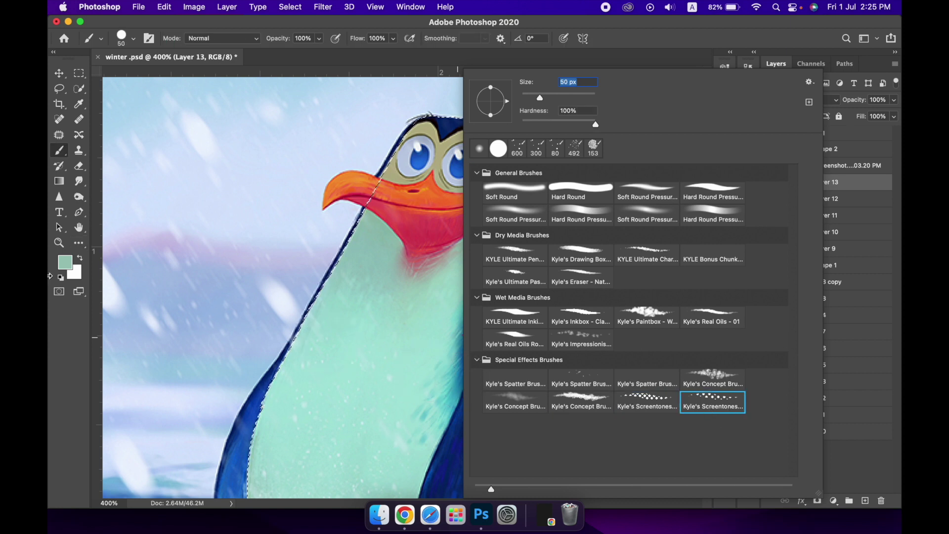
click(648, 197)
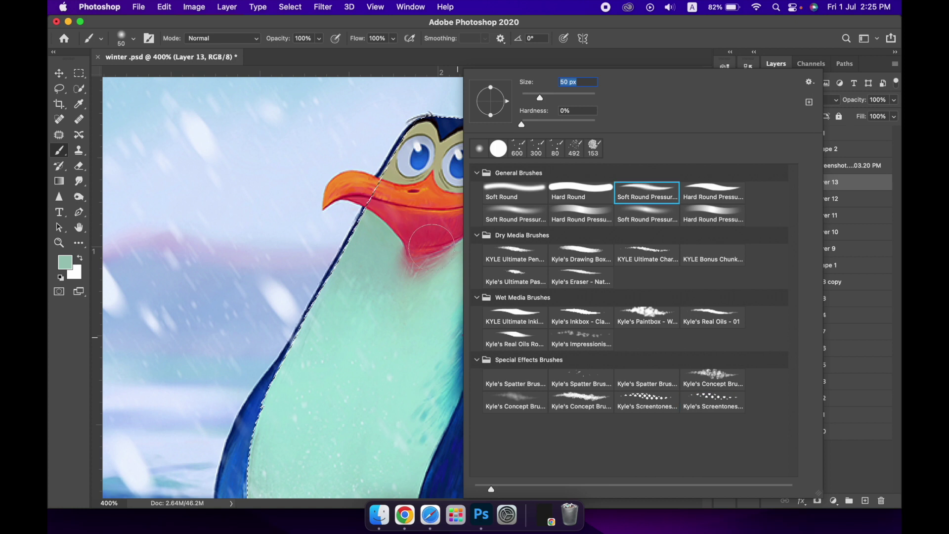
click(413, 306)
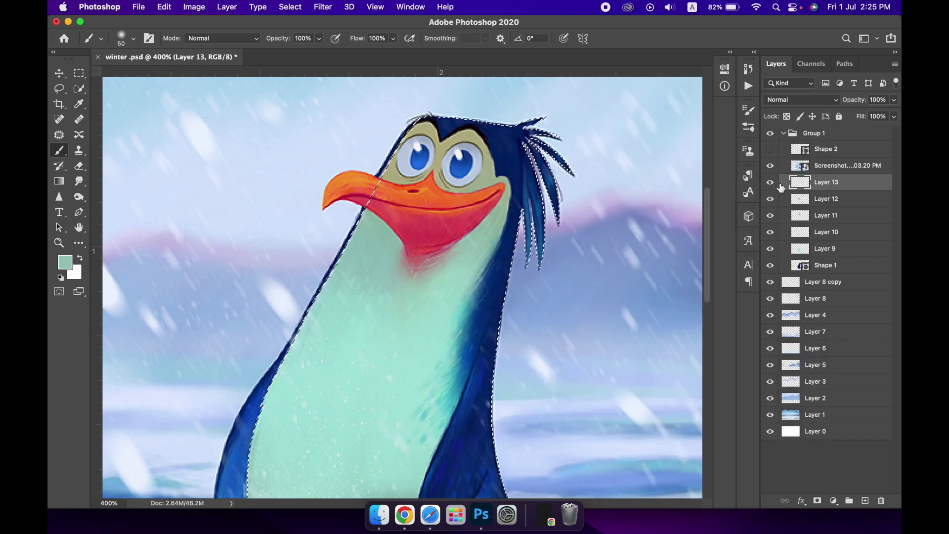
Compare the painted penguin against the reference by repeatedly toggling the Screenshot layer
drag(500, 298, 476, 292)
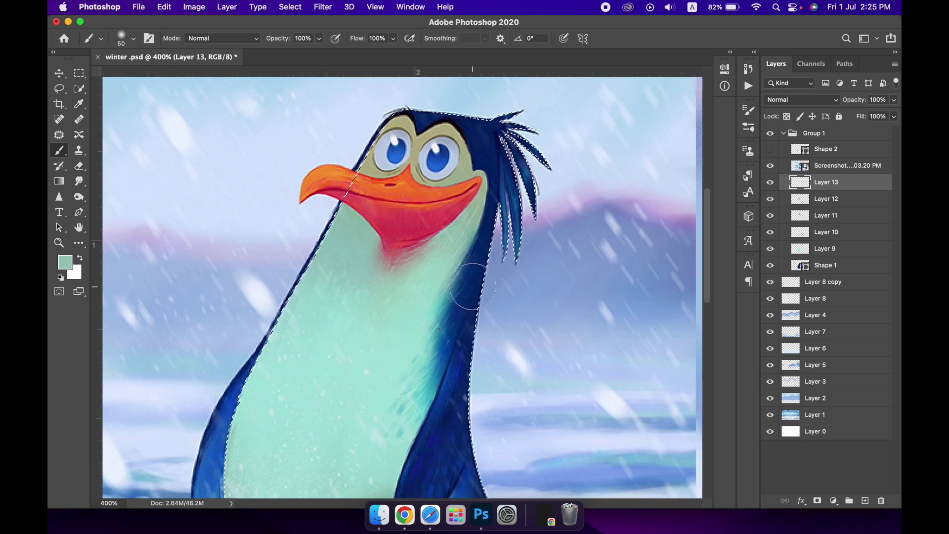
key(i)
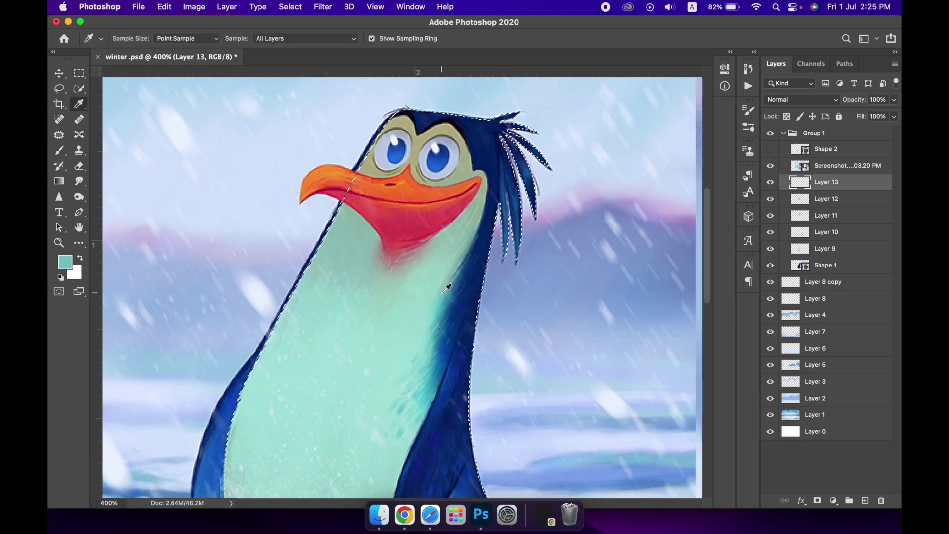
key(b)
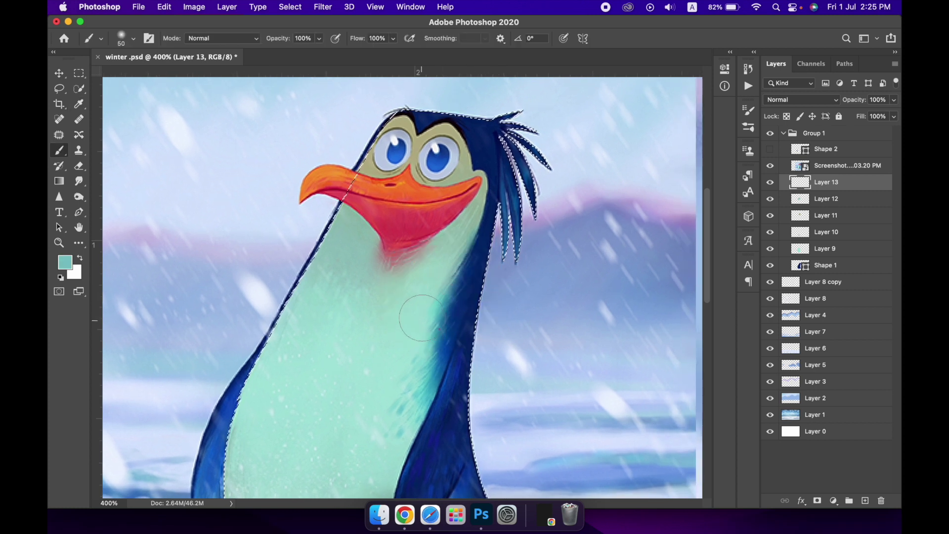
click(771, 170)
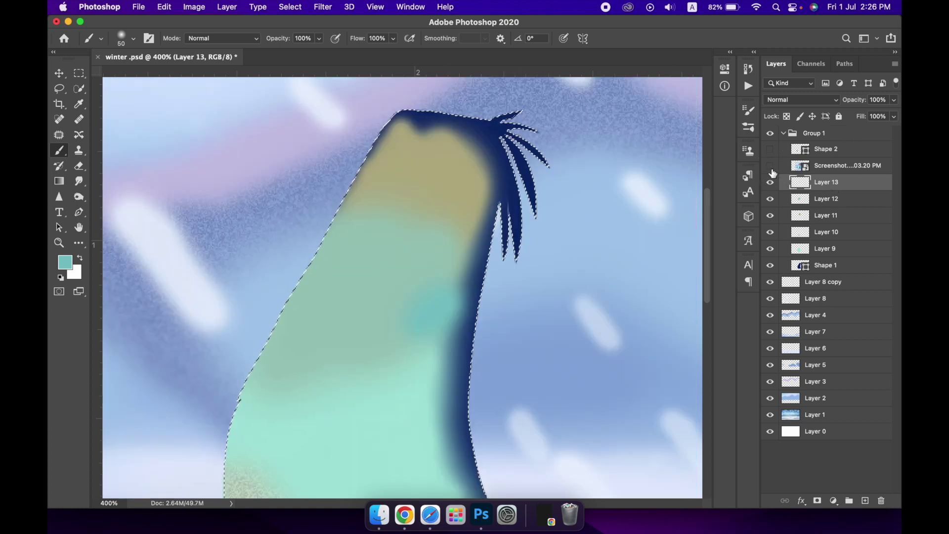
click(772, 170)
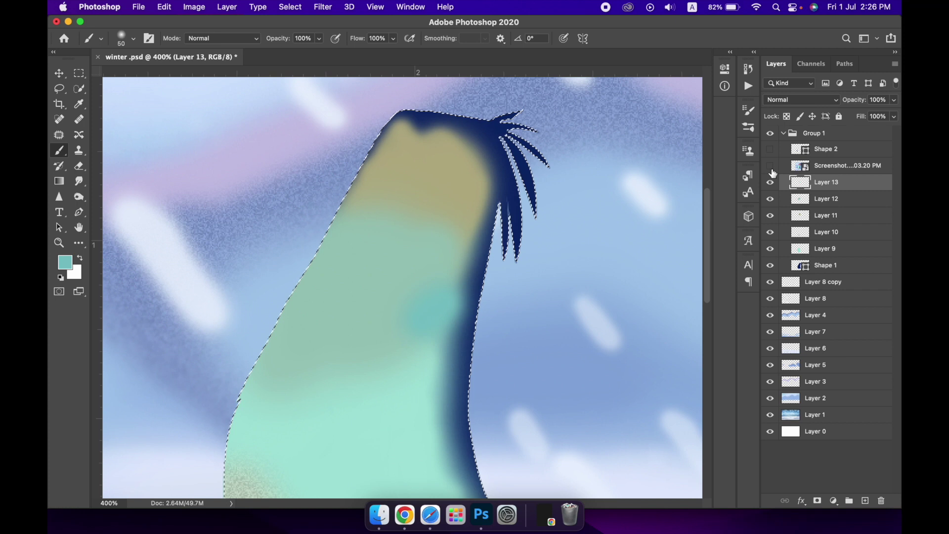
click(770, 166)
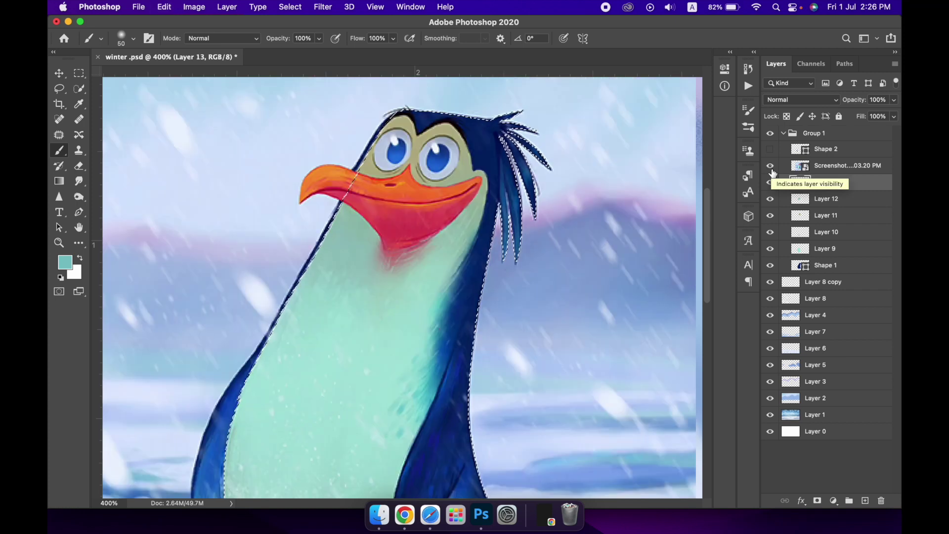
click(771, 169)
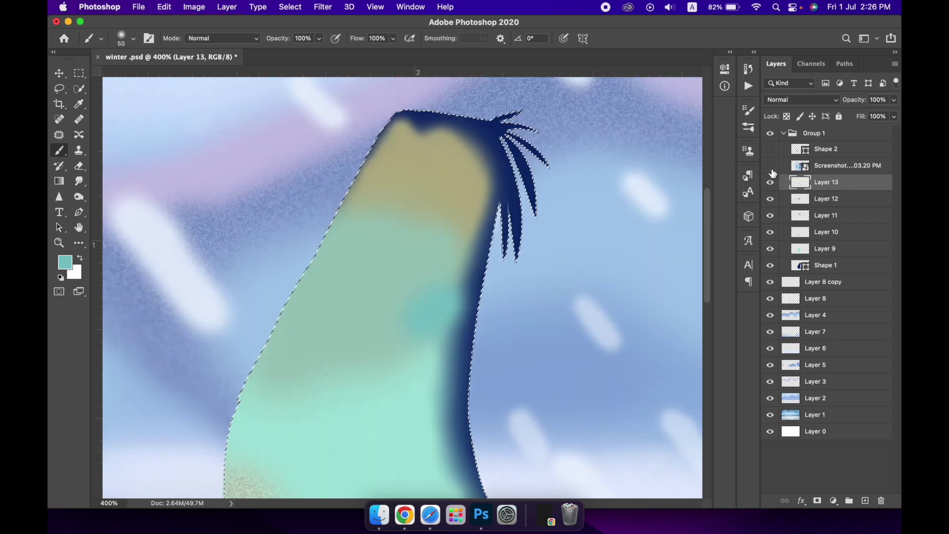
click(772, 170)
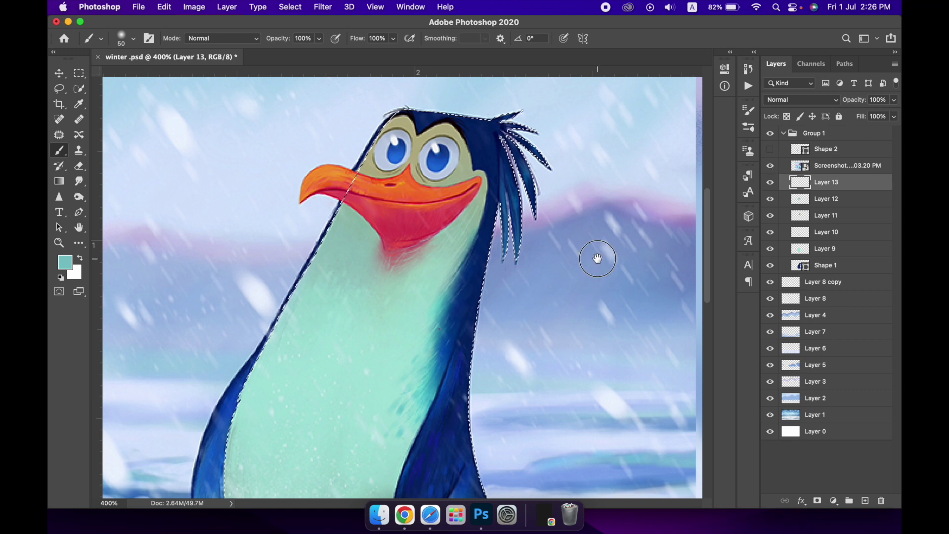
drag(599, 256, 599, 159)
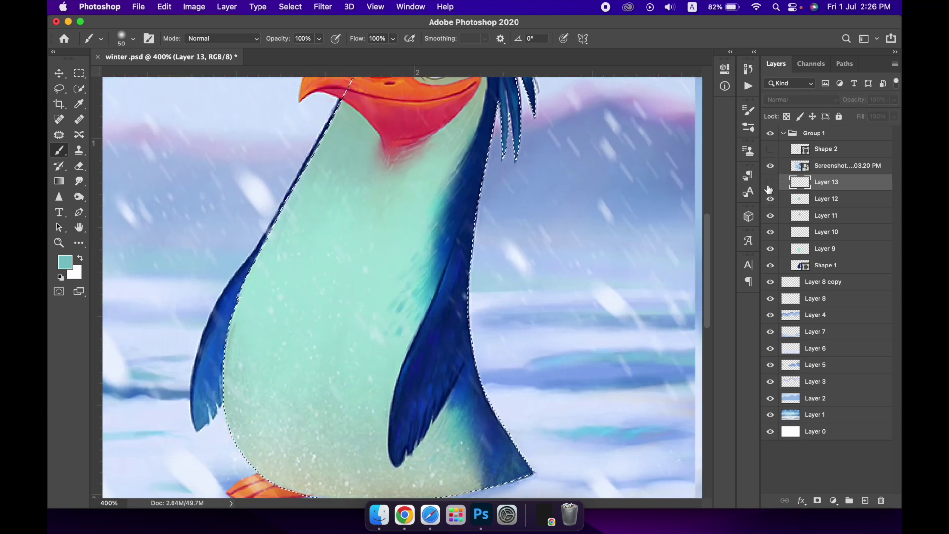
click(770, 166)
Clear the selection and drag the Screenshot layer below the painted layers
key(super+d)
drag(525, 275, 494, 371)
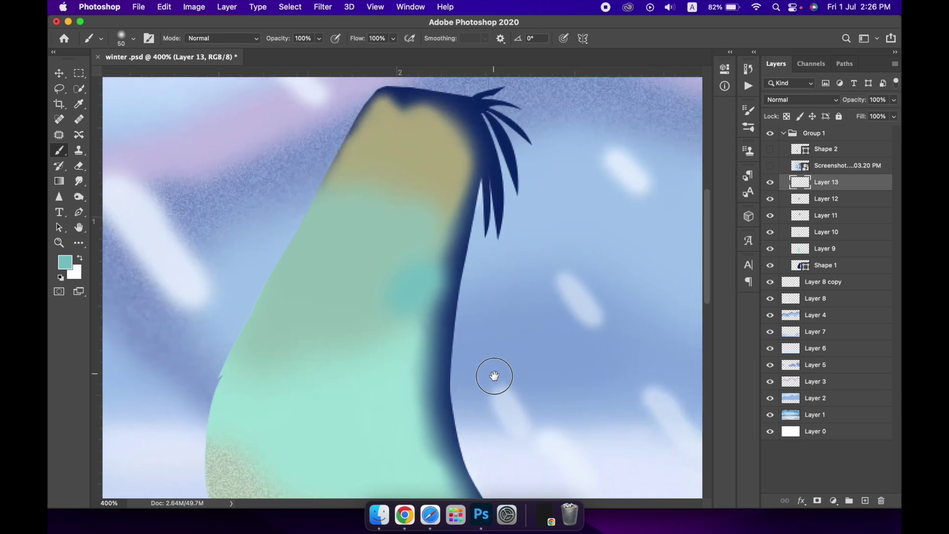
drag(534, 275, 538, 280)
click(772, 184)
click(770, 182)
click(770, 168)
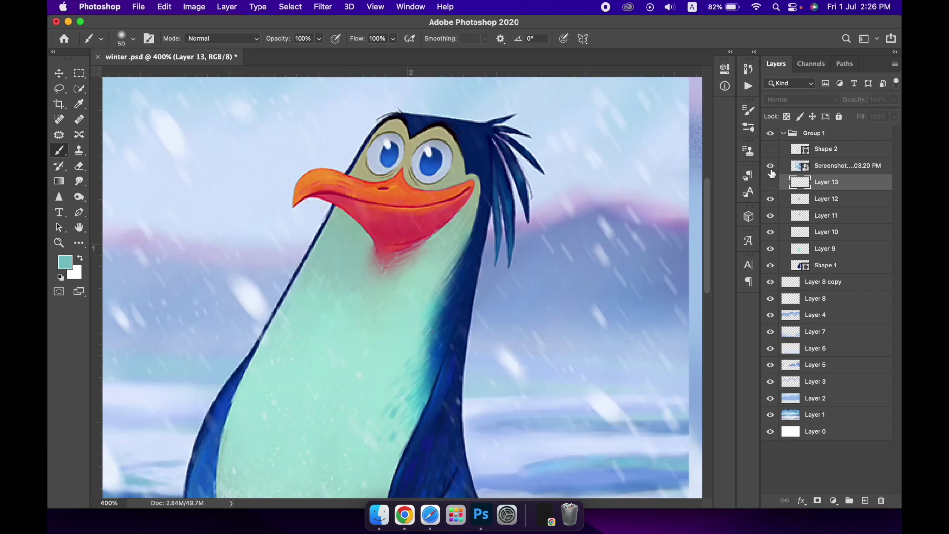
click(771, 168)
drag(819, 173, 837, 235)
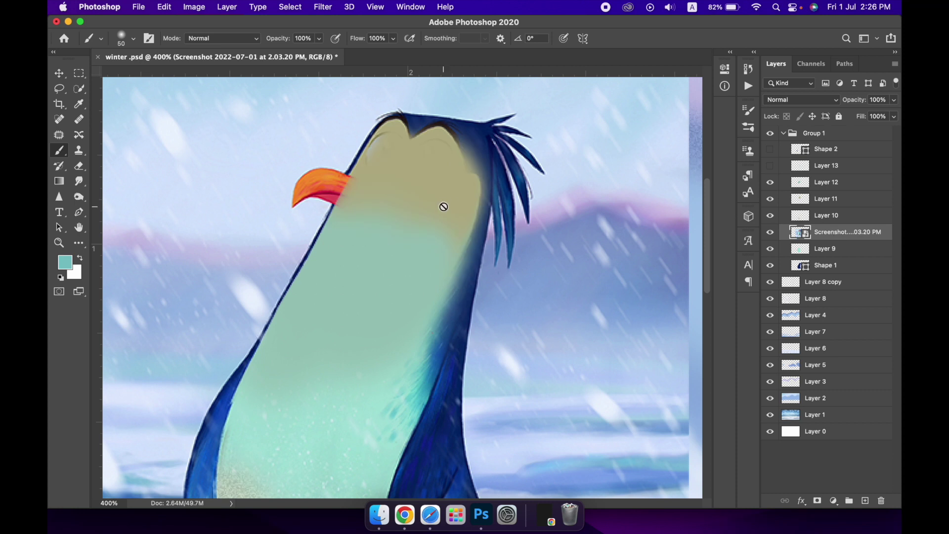
Cancel the rasterize warning, select Layer 11, and set up a Hard Round 28 px eraser
click(447, 195)
click(450, 226)
key(v)
click(456, 188)
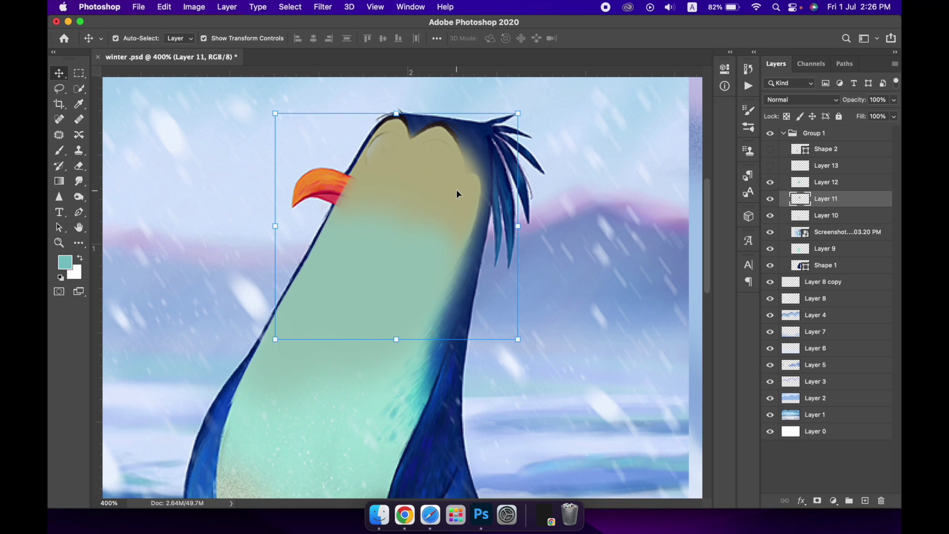
key(e)
right_click(456, 189)
click(516, 150)
drag(539, 94, 531, 97)
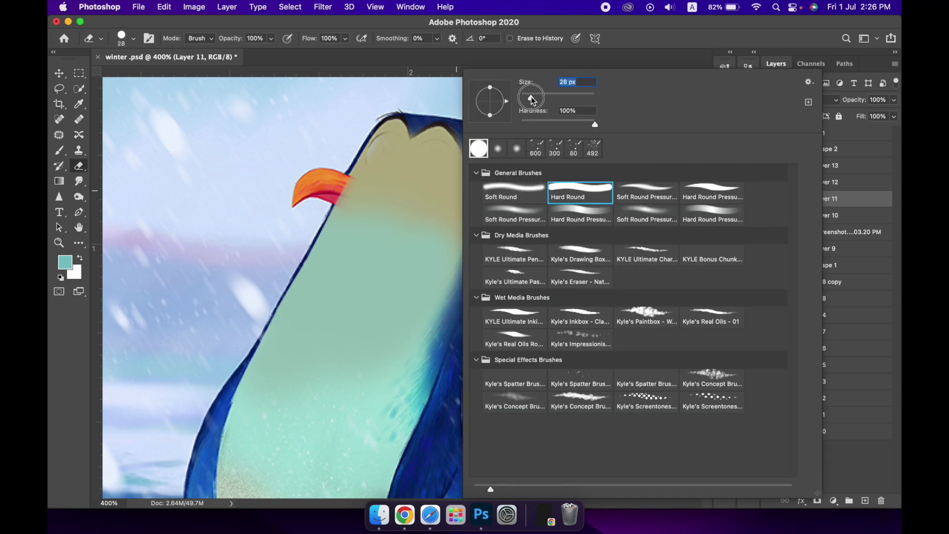
click(422, 113)
Erase stray blue and beige paint along the top of the head and crest
mouse_move(422, 113)
mouse_down()
mouse_move(458, 112)
mouse_move(489, 152)
mouse_move(483, 159)
mouse_move(496, 160)
mouse_move(487, 169)
mouse_move(499, 195)
mouse_move(470, 262)
mouse_move(471, 297)
mouse_up()
drag(494, 153, 491, 188)
drag(407, 118, 410, 126)
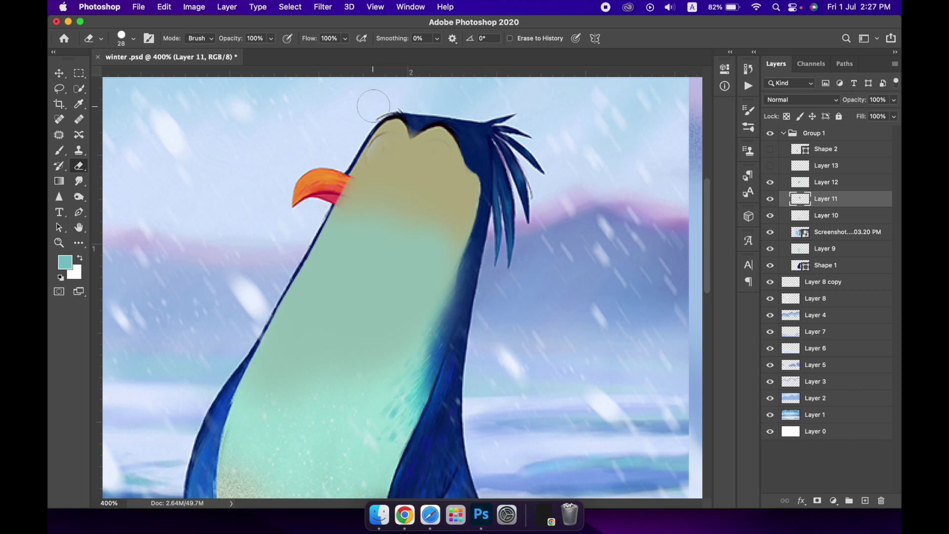
key(bracketleft)
key(bracketleft)
key(bracketleft)
click(770, 232)
click(772, 232)
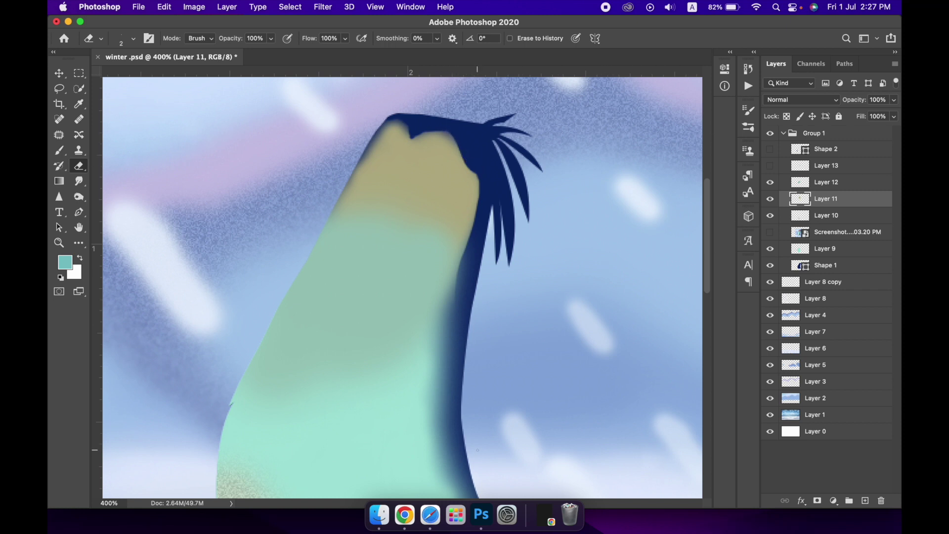
Zoom out to fit the whole canvas on screen
key(z)
right_click(402, 405)
click(427, 407)
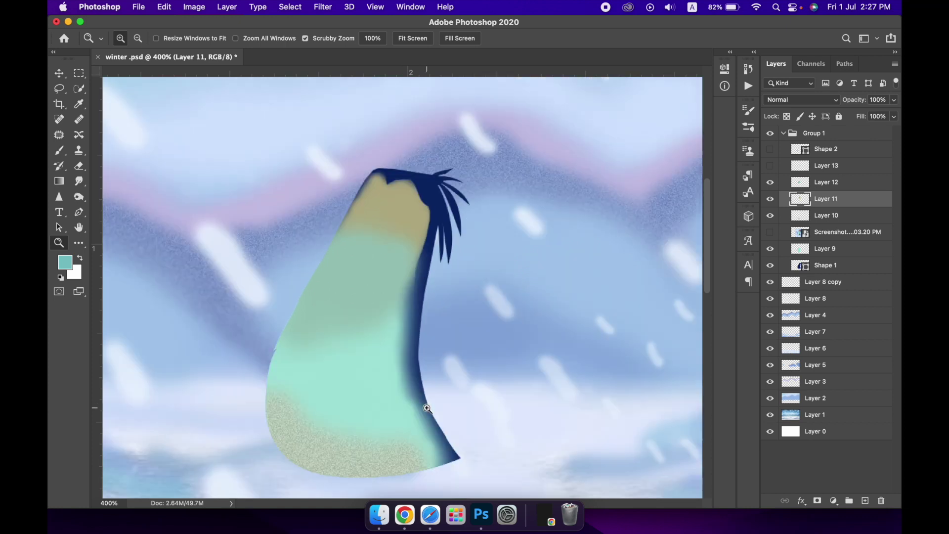
Show the Screenshot layer, move it to the top of Group 1, zoom to the beak, add Layer 14
click(427, 407)
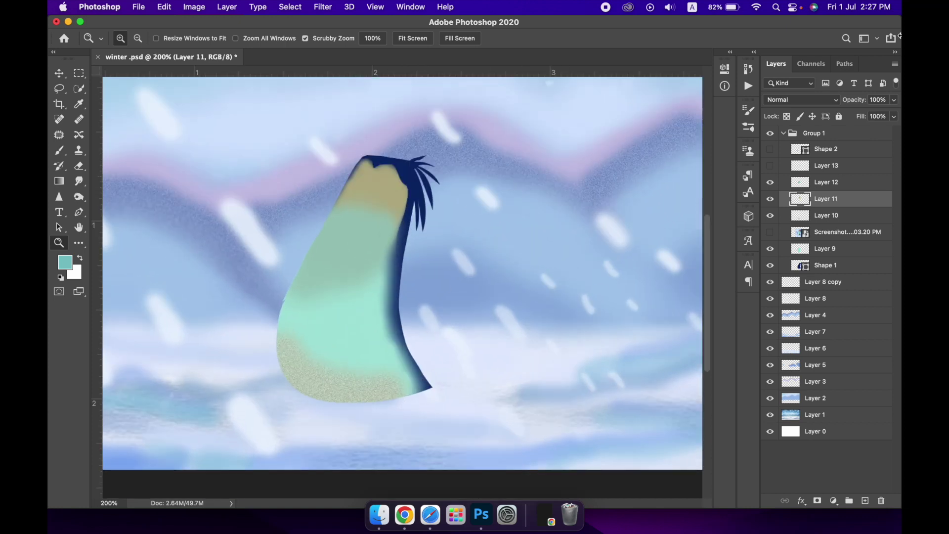
click(770, 265)
click(770, 232)
drag(877, 232, 875, 144)
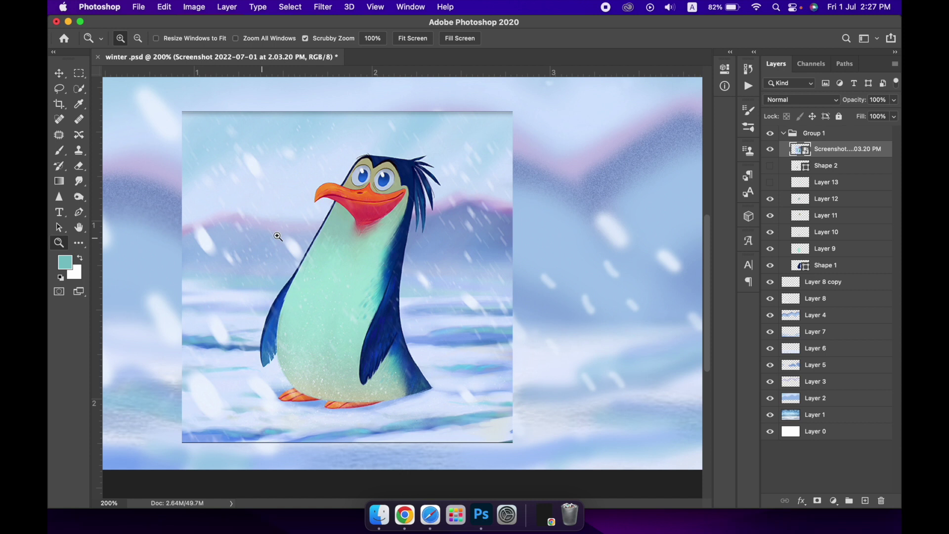
mouse_move(279, 229)
mouse_down()
mouse_move(354, 272)
mouse_move(341, 280)
mouse_move(360, 330)
mouse_up()
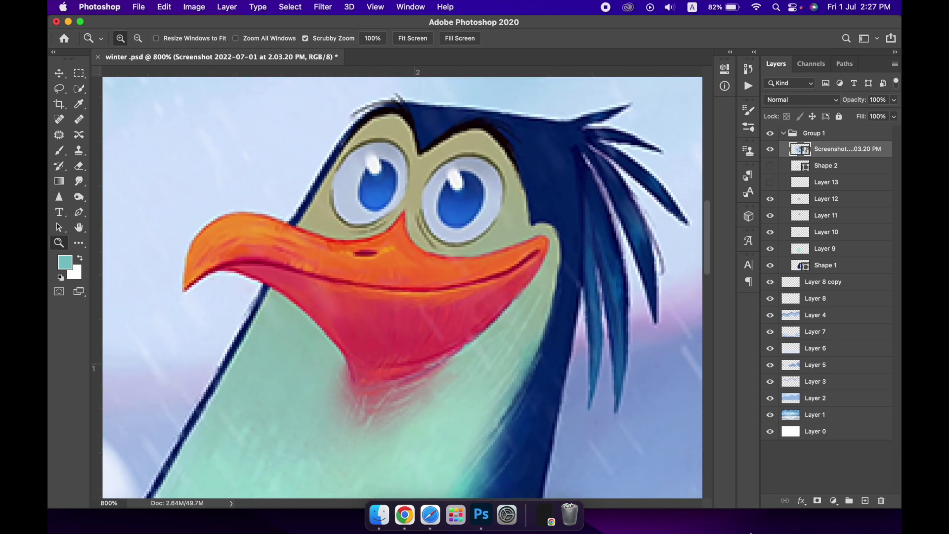
click(865, 500)
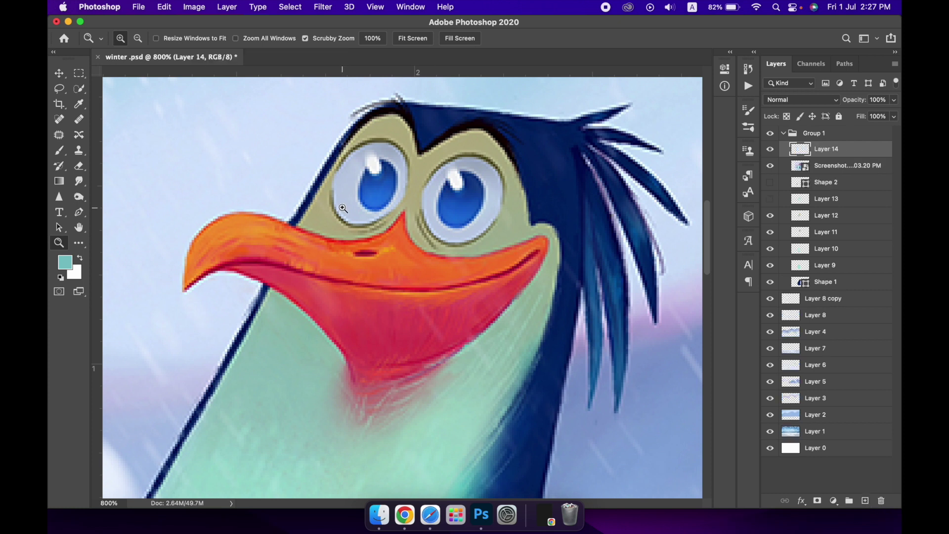
key(p)
Begin the left eye outline and fill it with light blue sampled from the eye
click(408, 176)
drag(379, 141, 348, 144)
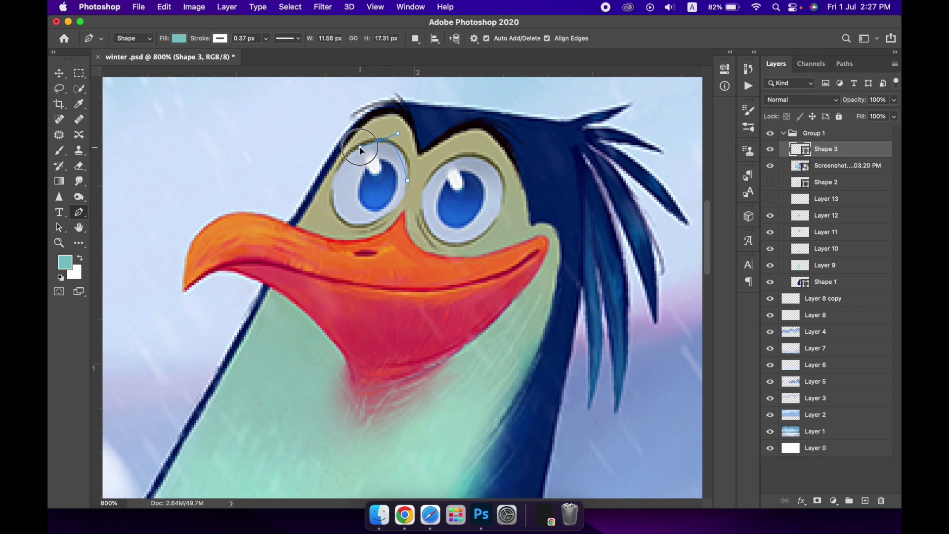
click(345, 140)
click(183, 39)
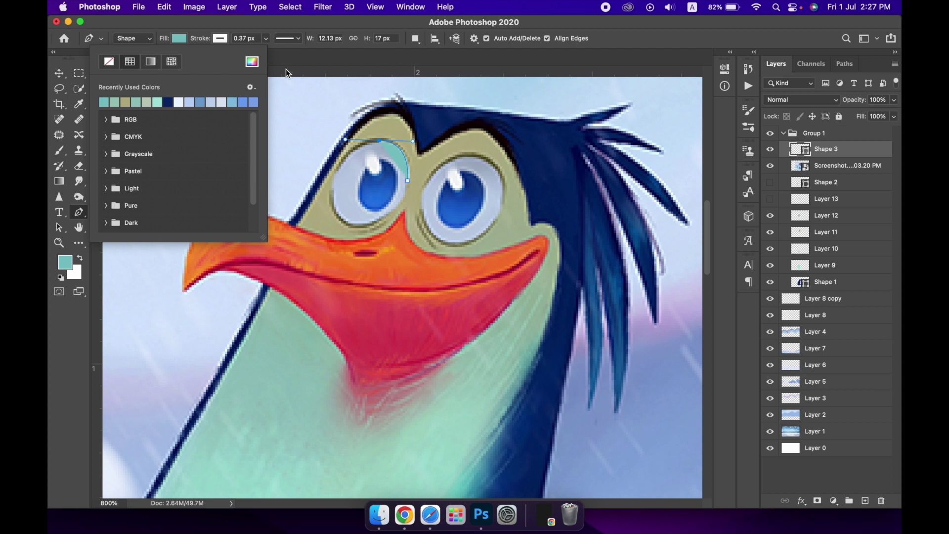
click(252, 61)
click(344, 182)
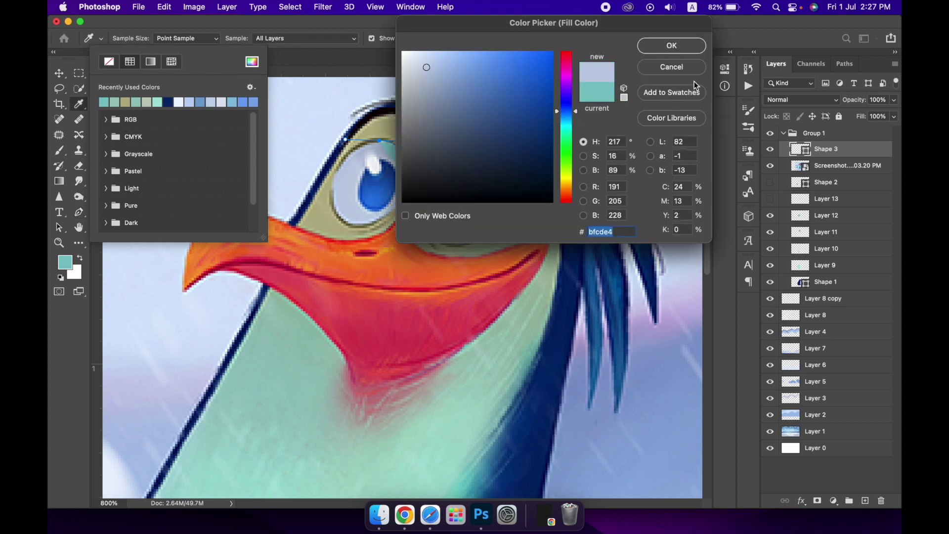
click(683, 46)
Set the eye shape's stroke to an olive colour sampled from the image
click(221, 39)
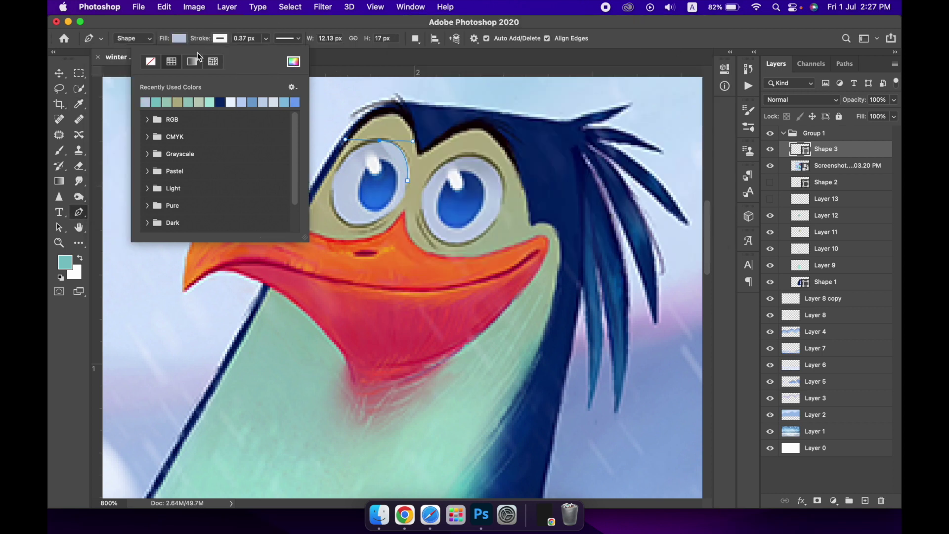
click(154, 65)
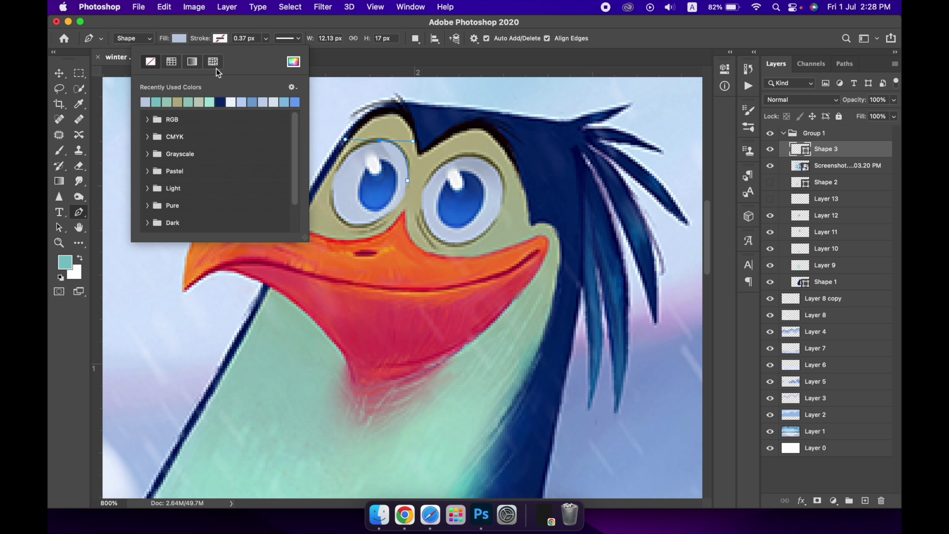
click(293, 62)
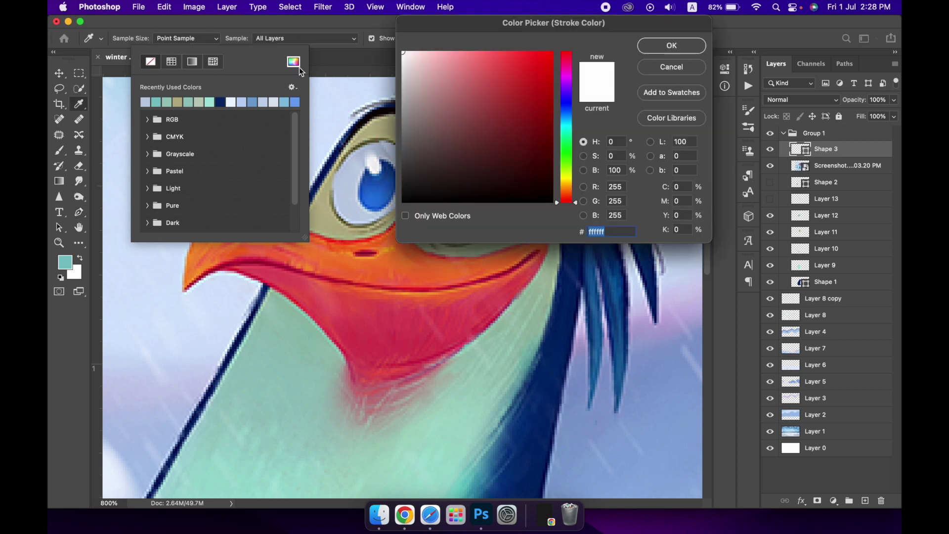
click(374, 140)
click(378, 144)
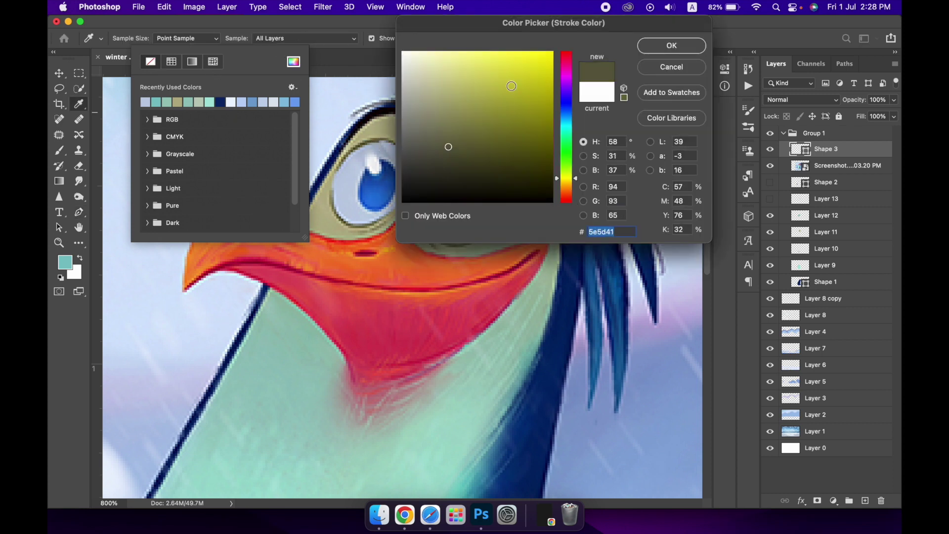
click(677, 50)
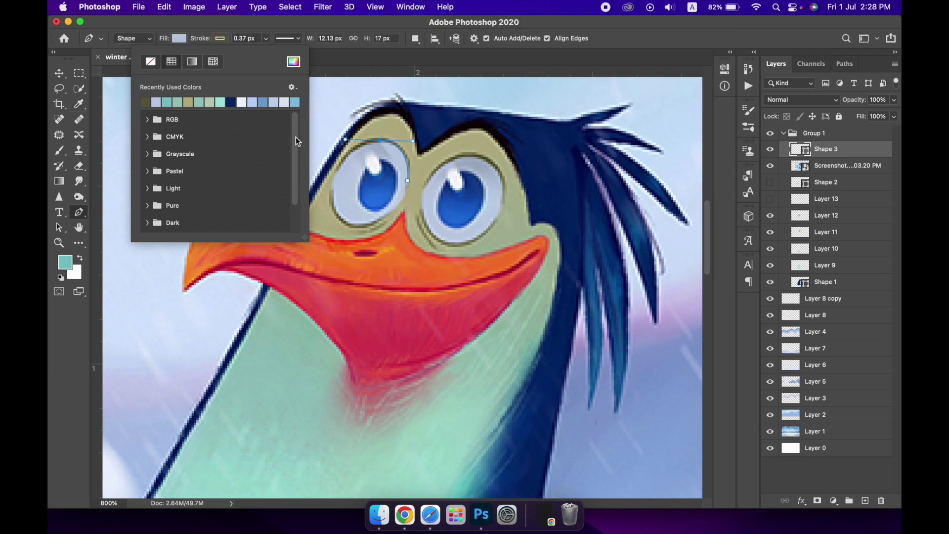
Finish tracing the closed left eye shape and thicken its outline to 1.96 px
click(341, 170)
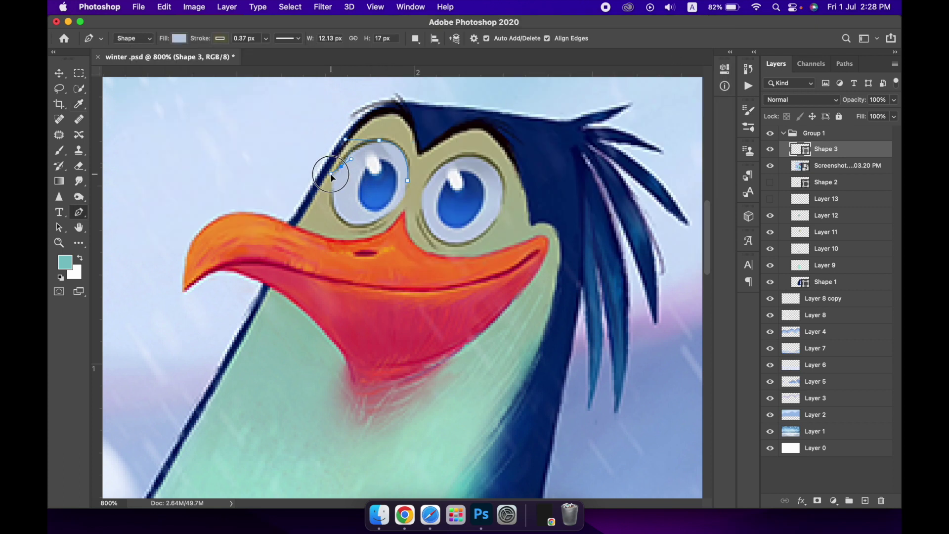
drag(341, 167, 330, 175)
key(super+z)
mouse_move(336, 174)
mouse_down()
mouse_move(330, 187)
mouse_move(341, 217)
mouse_up()
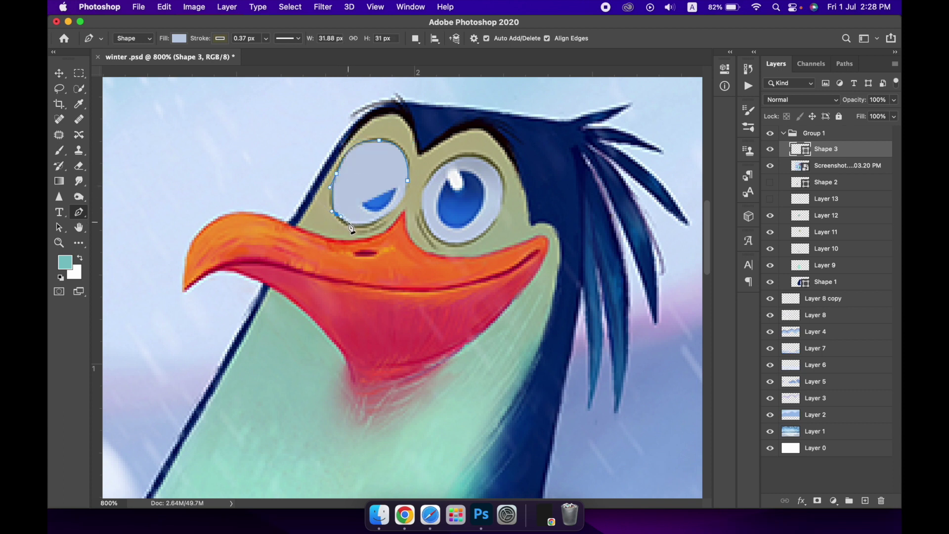
click(355, 229)
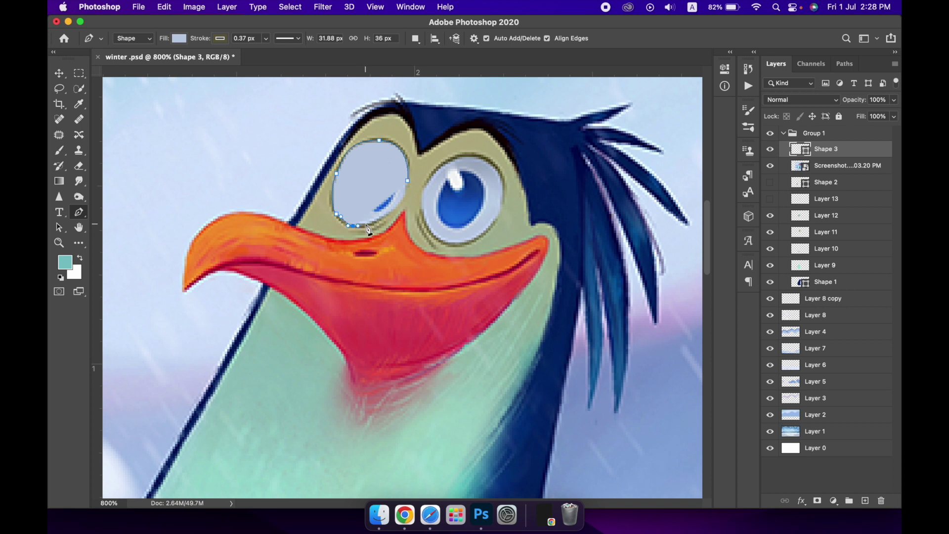
drag(368, 226, 377, 222)
click(386, 214)
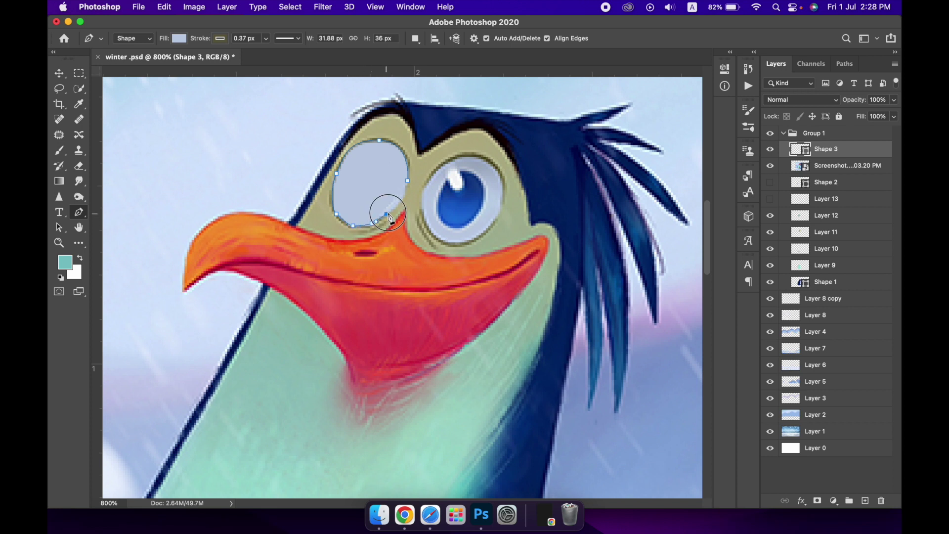
click(402, 202)
click(408, 180)
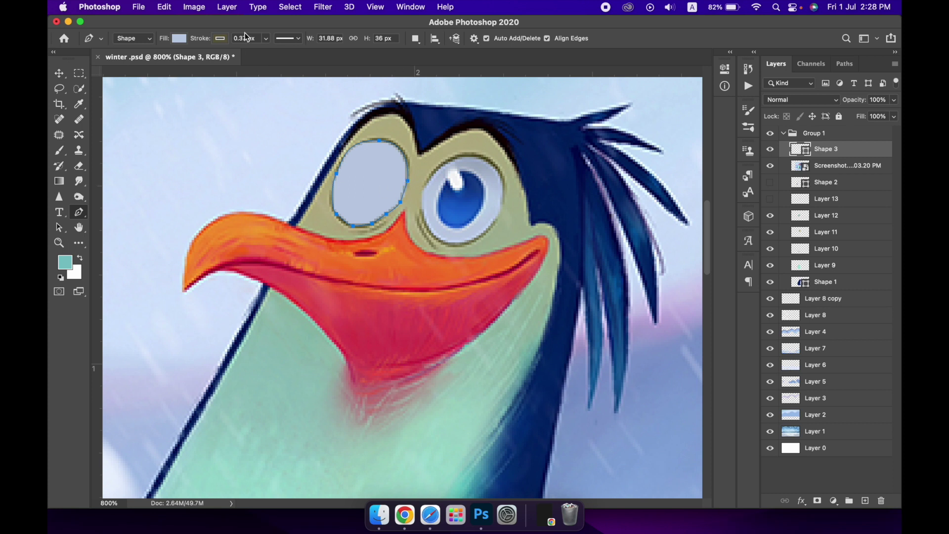
click(266, 40)
drag(275, 52, 271, 52)
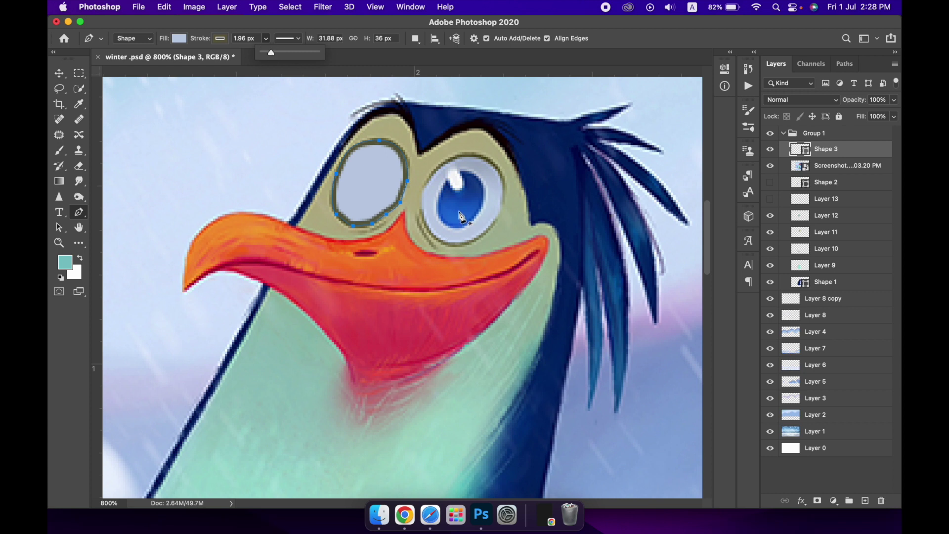
click(428, 189)
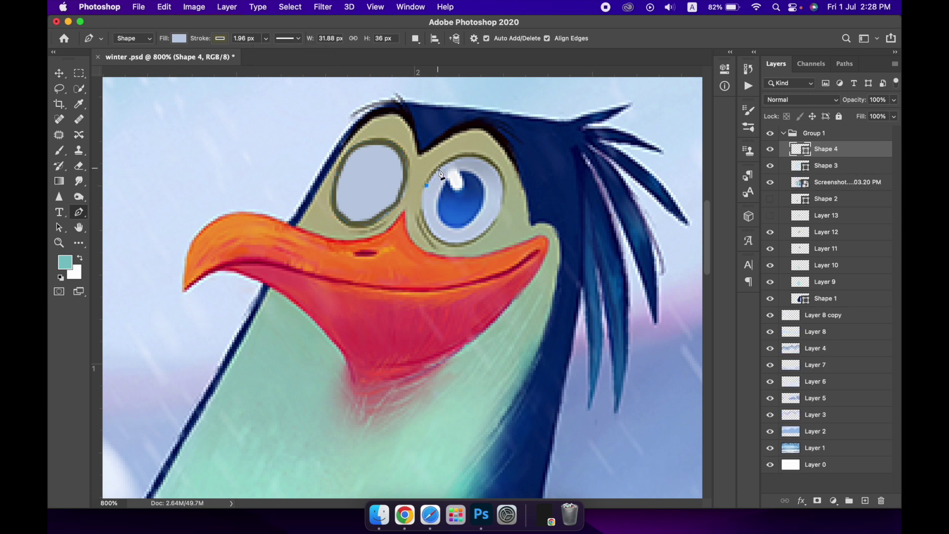
Trace the right eye shape and move the Screenshot layer above both eyes
click(460, 157)
click(491, 162)
click(502, 175)
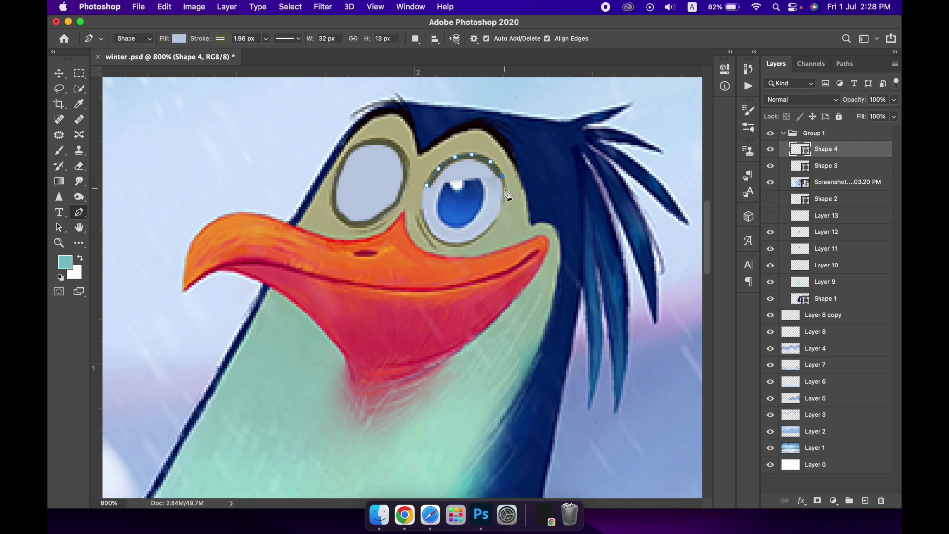
drag(459, 242, 409, 243)
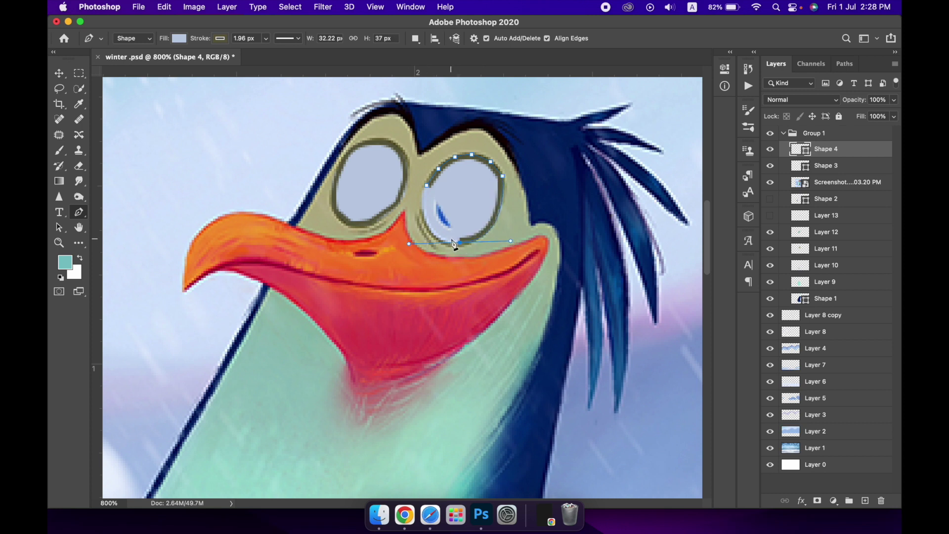
click(460, 243)
drag(424, 211, 418, 170)
click(427, 186)
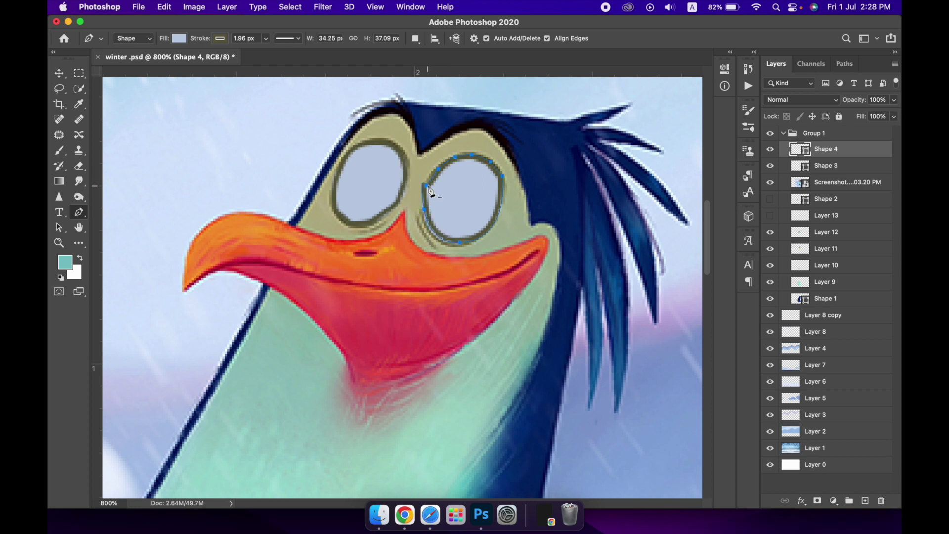
key(ctrl+z)
click(427, 186)
drag(843, 183, 860, 151)
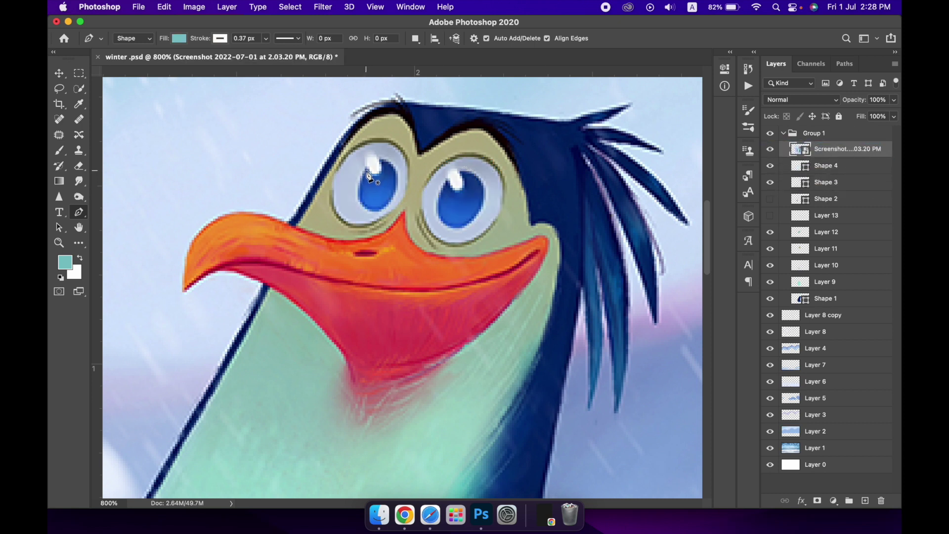
Pen-draw a white highlight shape in the left eye and Alt-drag a duplicate of it
click(365, 167)
drag(370, 210, 390, 221)
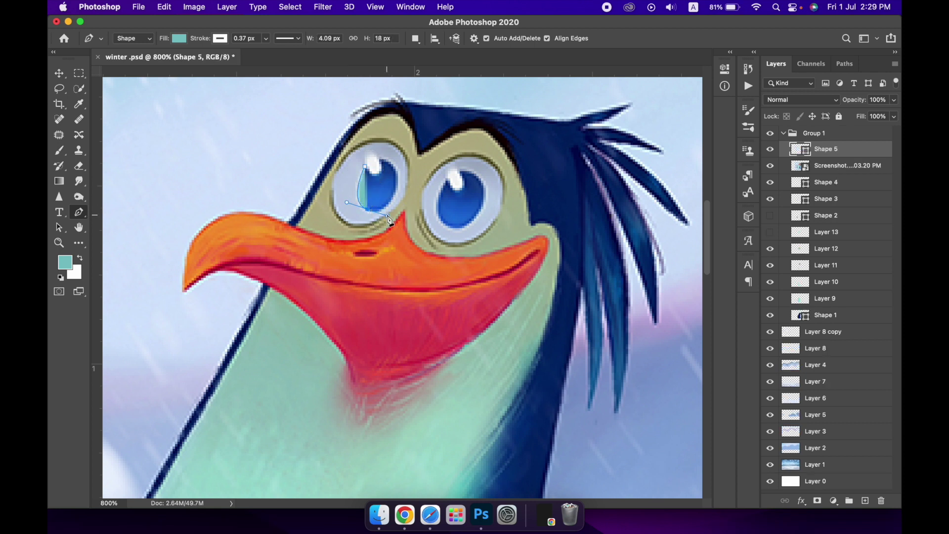
alt+click(368, 210)
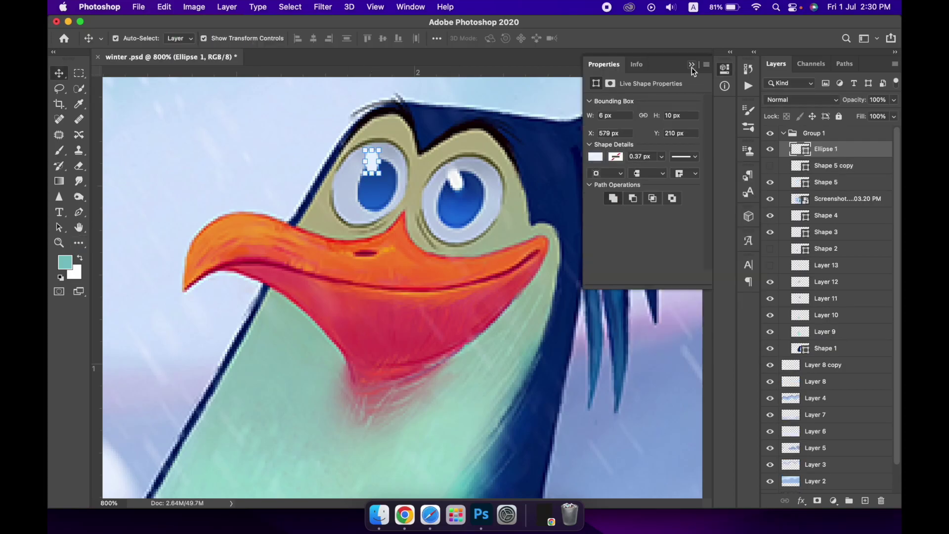
click(692, 64)
drag(371, 161, 445, 171)
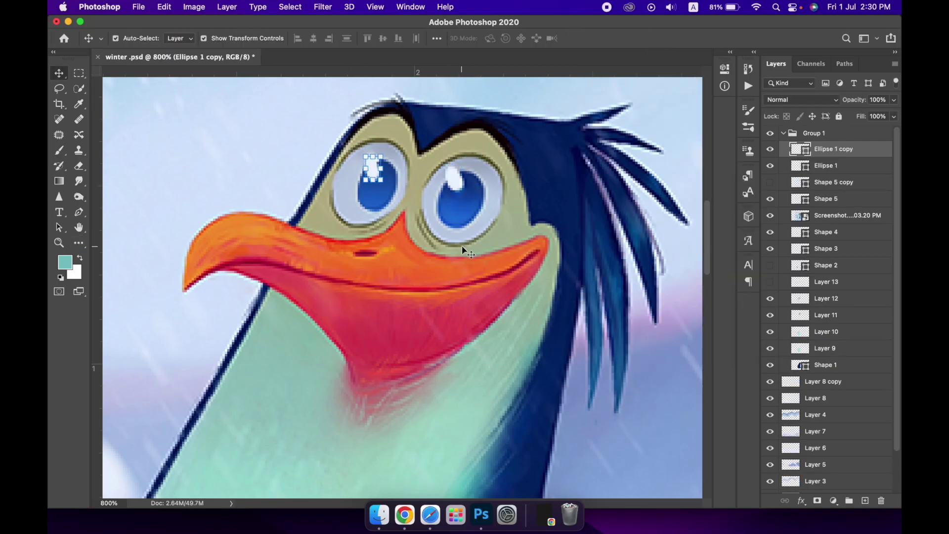
Start a beak path with no fill and no outline, then discard it
key(p)
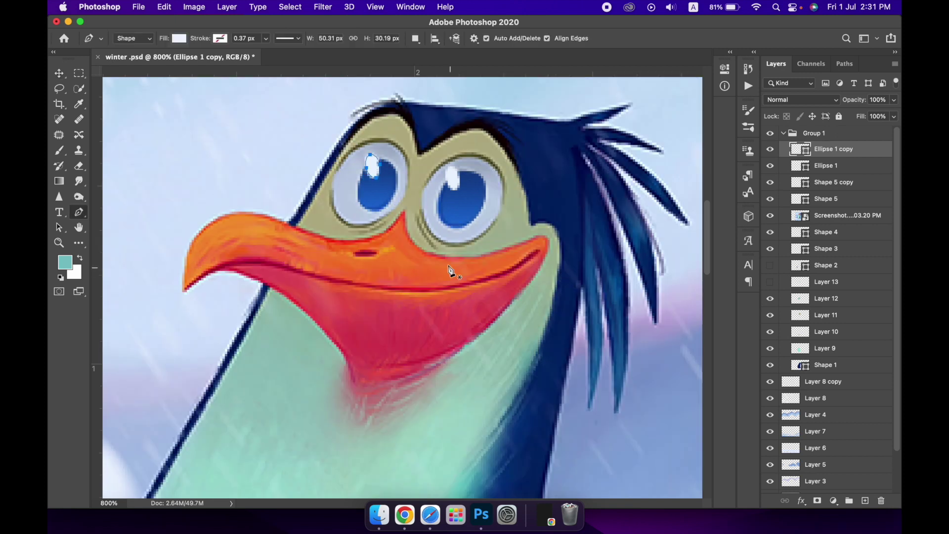
click(179, 38)
click(847, 232)
click(390, 216)
click(311, 232)
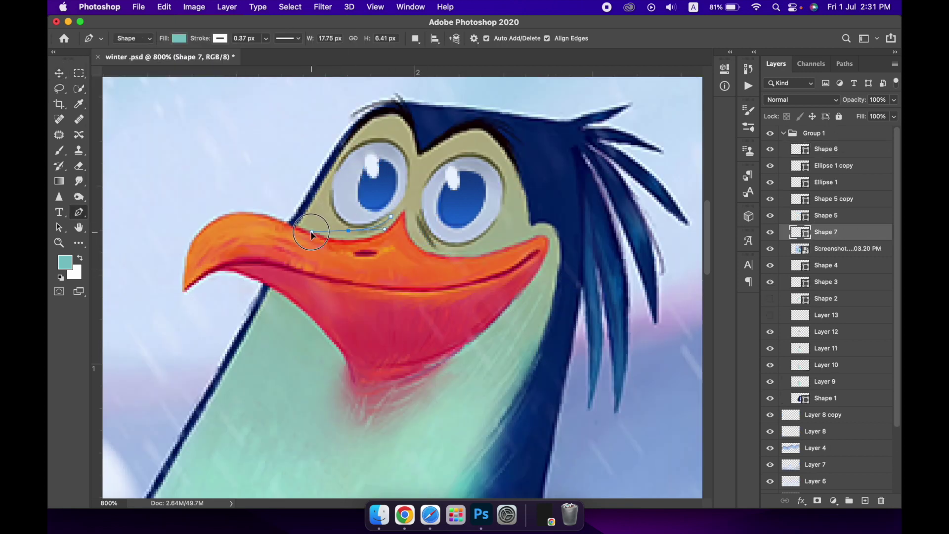
click(179, 38)
click(109, 61)
click(220, 38)
click(151, 61)
click(178, 38)
key(Escape)
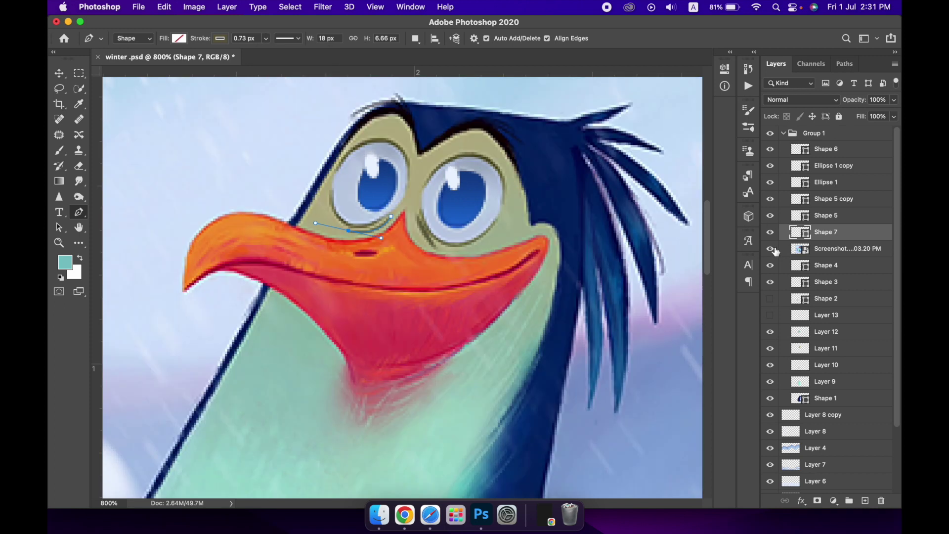
key(ctrl+shift+alt+n)
Trace a closed curved outline around the penguin's beak
click(405, 209)
click(305, 230)
drag(209, 223, 241, 194)
drag(184, 290, 191, 339)
click(220, 38)
click(153, 61)
drag(252, 274, 299, 309)
drag(353, 380, 368, 442)
click(448, 356)
click(529, 283)
click(549, 240)
drag(479, 254, 466, 258)
click(428, 253)
Fill the beak shape with a red-to-orange gradient
click(179, 38)
click(151, 61)
click(179, 38)
click(185, 120)
double_click(103, 198)
click(322, 258)
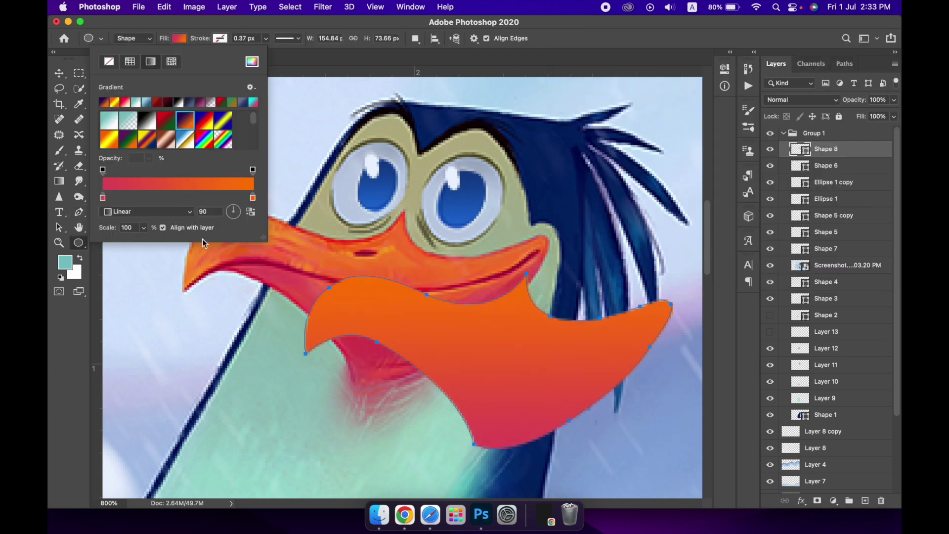
Sample orange for the gradient stop, try a thicker beak outline, then revert it
click(848, 67)
click(220, 38)
click(266, 39)
drag(267, 51, 273, 58)
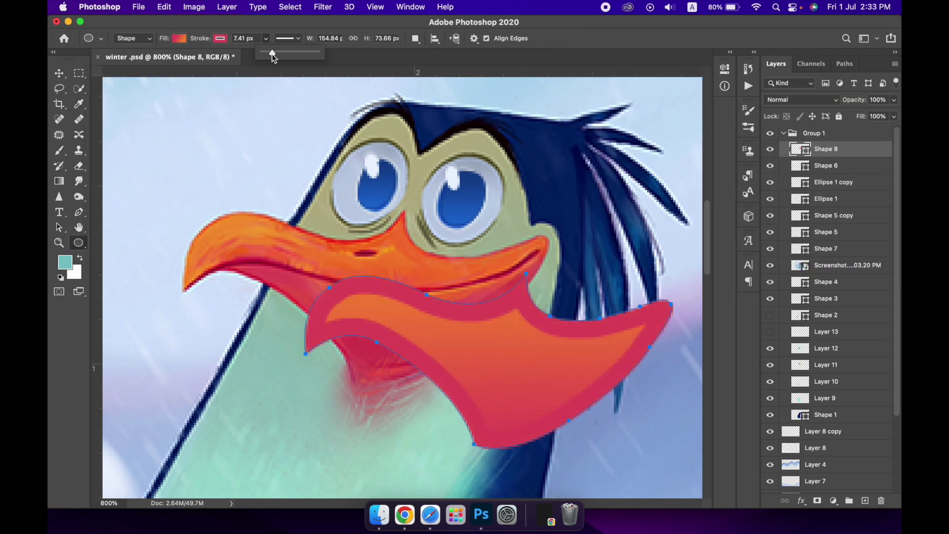
key(v)
Bring the reference screenshot to the top and draw a small dark-red nostril ellipse
click(354, 253)
key(ctrl+shift+bracketright)
key(u)
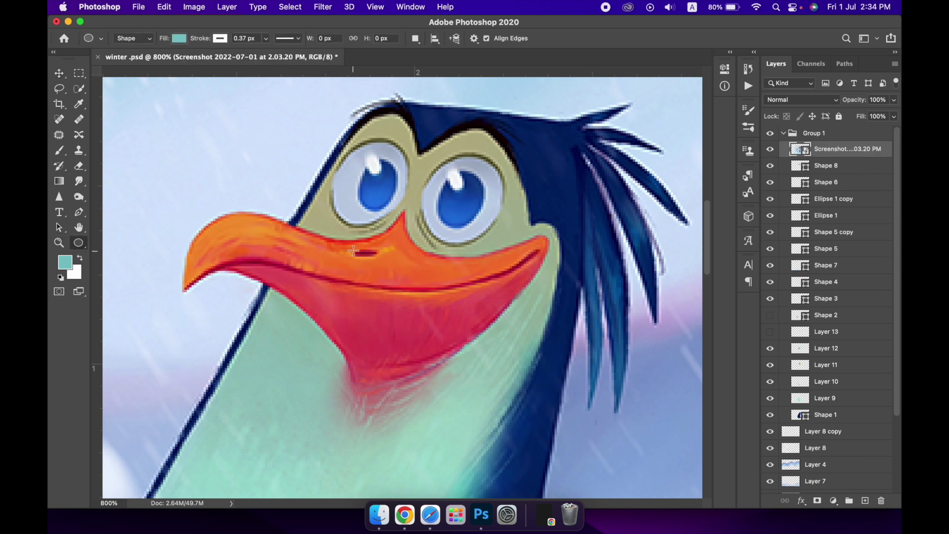
drag(354, 253, 349, 252)
click(595, 157)
click(847, 64)
key(v)
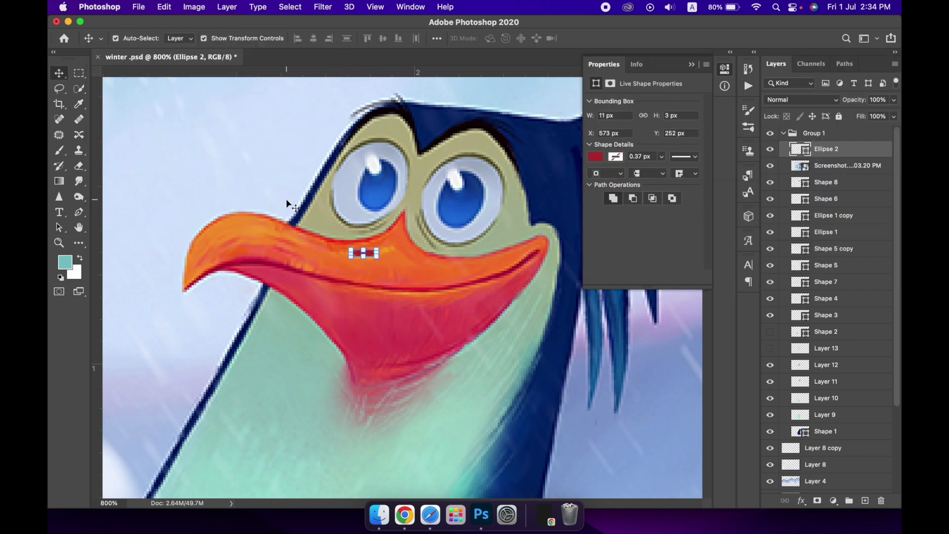
Pen-trace a curved mouth line along the beak and thicken its stroke
key(ctrl+shift+alt+n)
key(i)
key(p)
click(184, 289)
drag(241, 261, 266, 260)
click(179, 38)
key(Escape)
click(336, 280)
click(413, 290)
click(455, 287)
drag(535, 252, 554, 228)
click(266, 38)
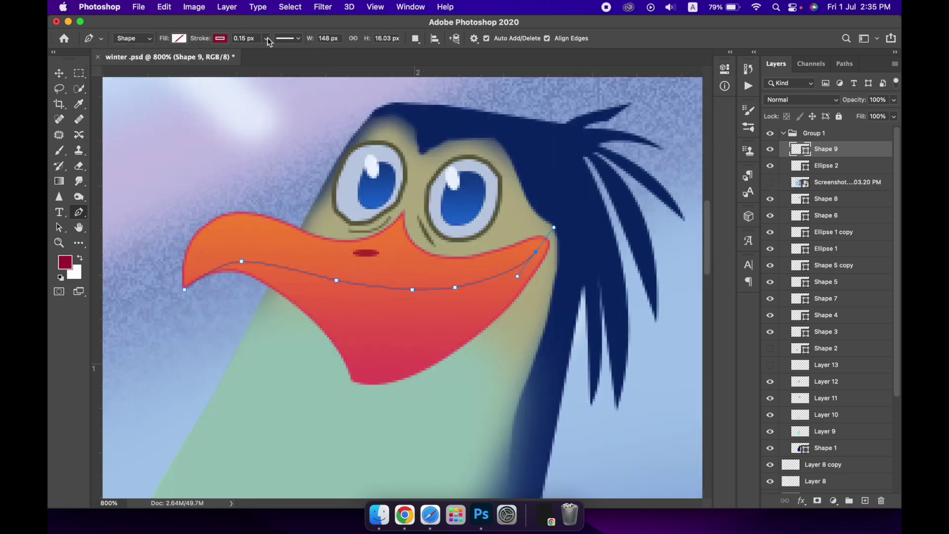
drag(242, 51, 272, 52)
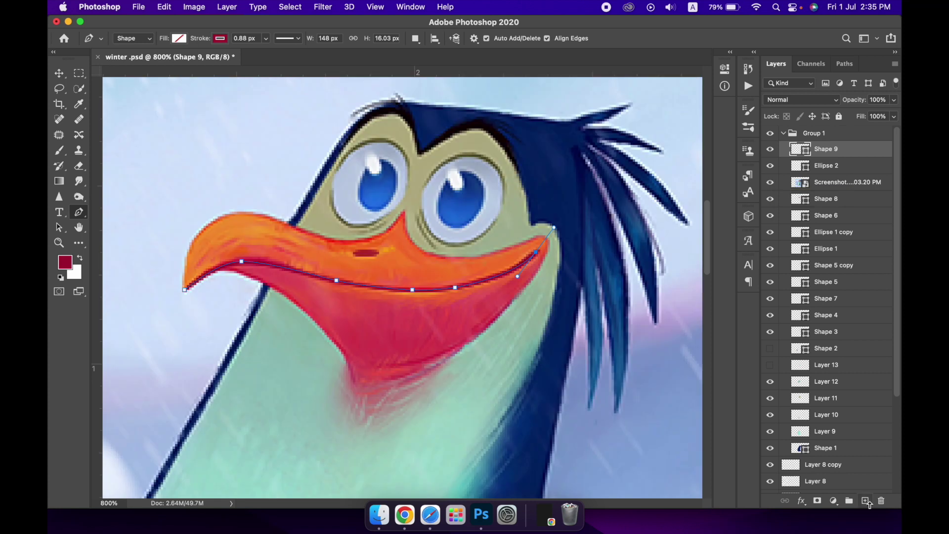
On new layers, Mixer Brush lighter orange along the mouth line using sampled beak oranges
click(865, 501)
key(b)
right_click(347, 100)
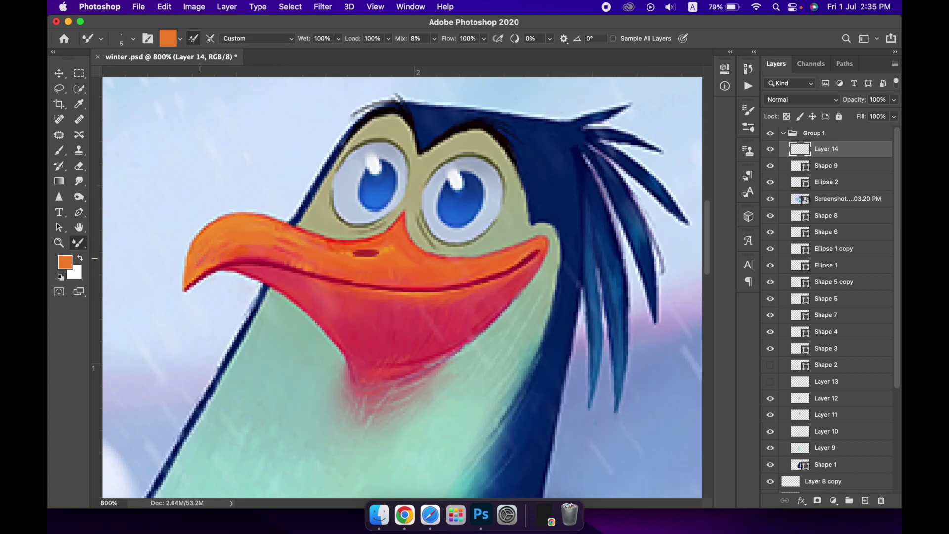
alt+click(285, 232)
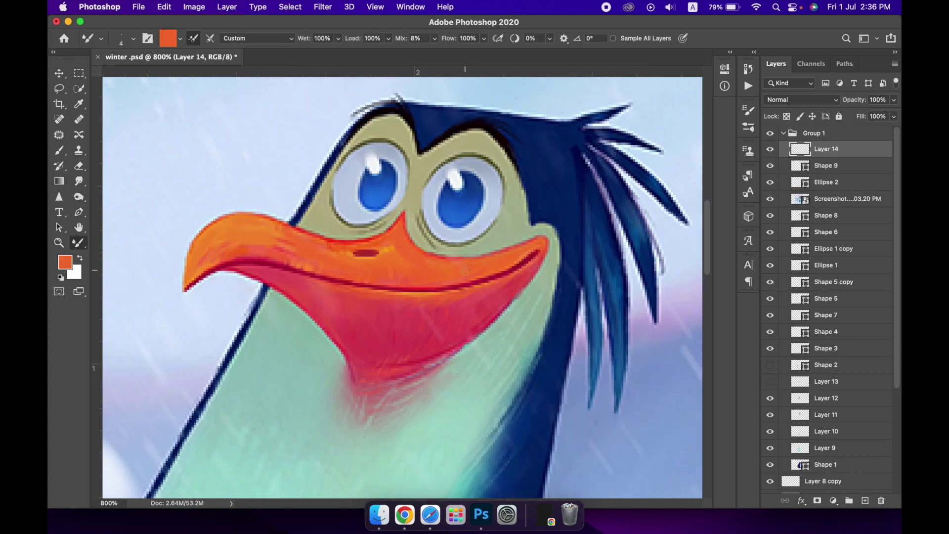
alt+click(331, 253)
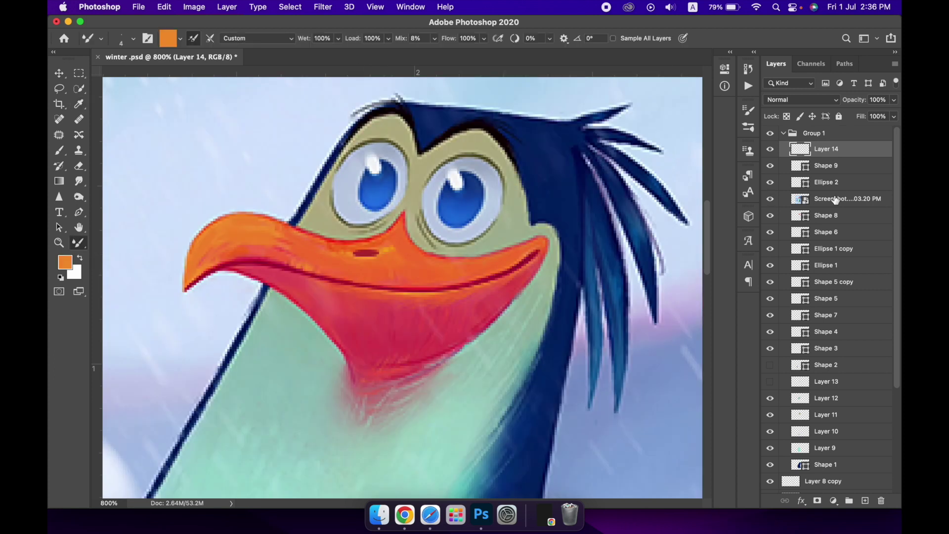
key(super+alt+shift+n)
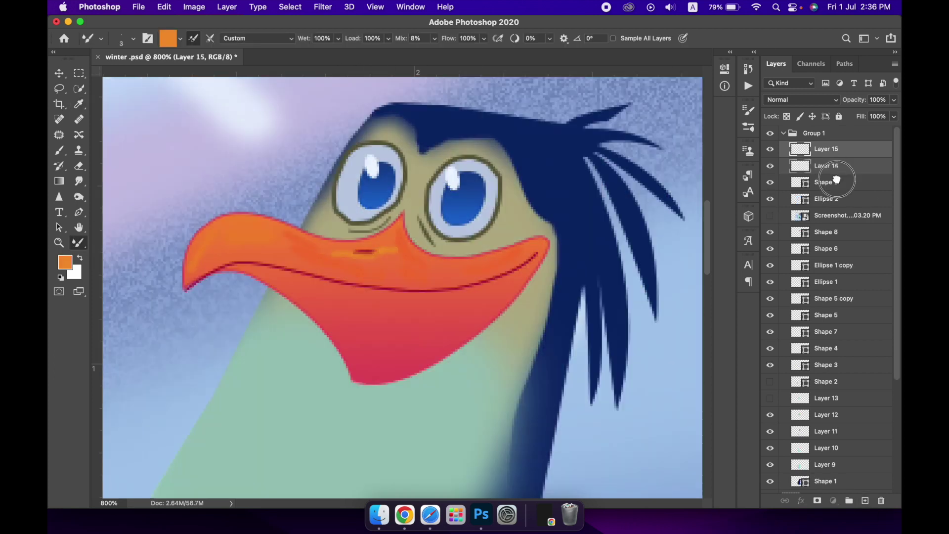
drag(827, 148, 826, 206)
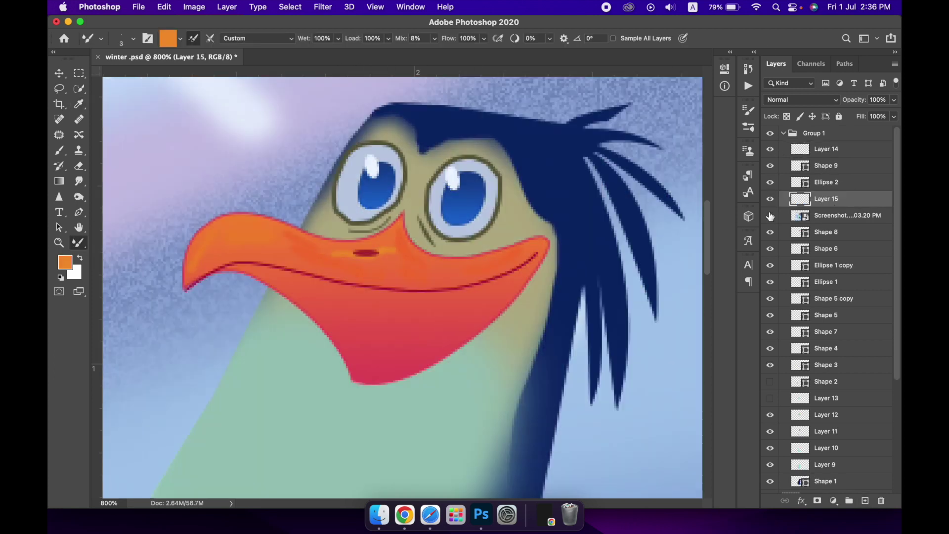
key(bracketright)
drag(301, 279, 531, 255)
Sample crimson and magenta, hide the reference, and blend a red patch under the beak
alt+click(345, 320)
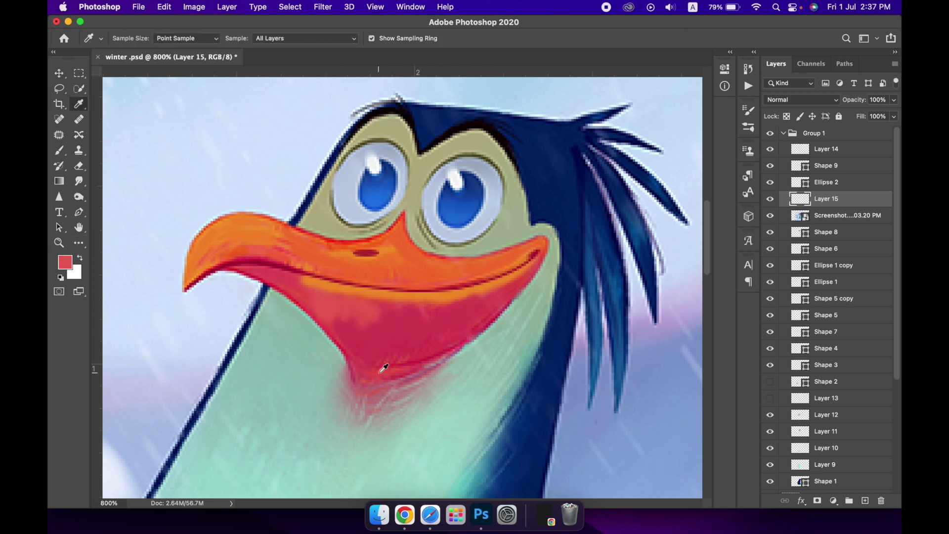
alt+click(438, 360)
key(bracketleft)
key(bracketleft)
key(bracketleft)
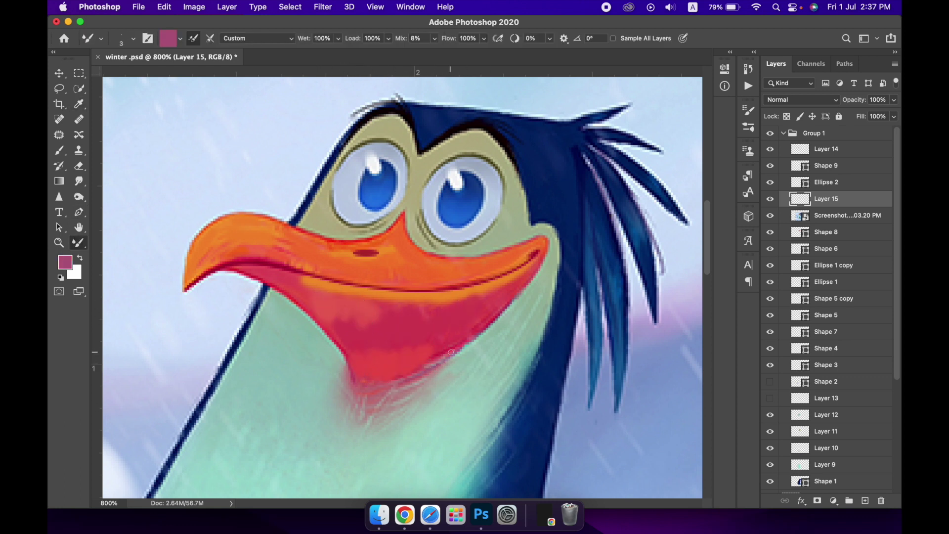
click(769, 216)
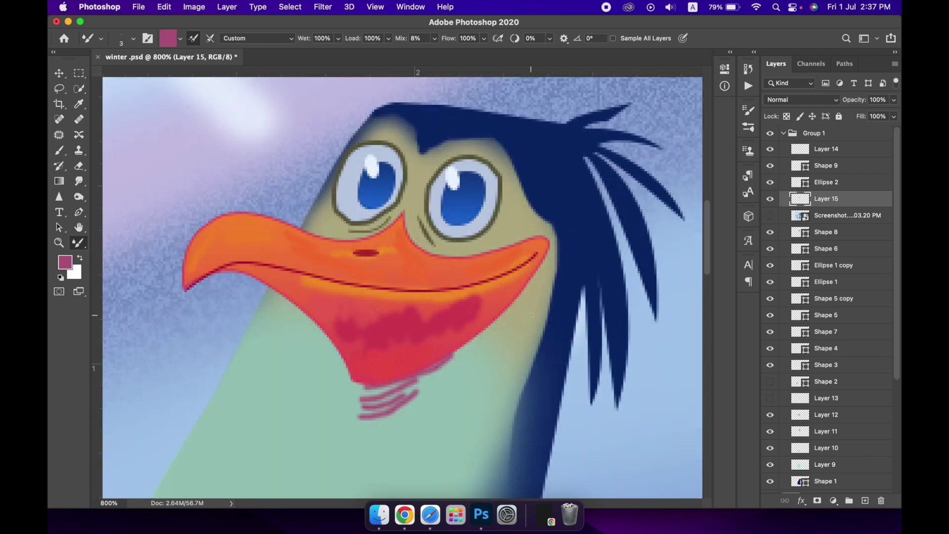
alt+click(418, 324)
key(ctrl+shift+alt+n)
key(bracketright)
key(bracketright)
key(bracketright)
drag(383, 393, 366, 401)
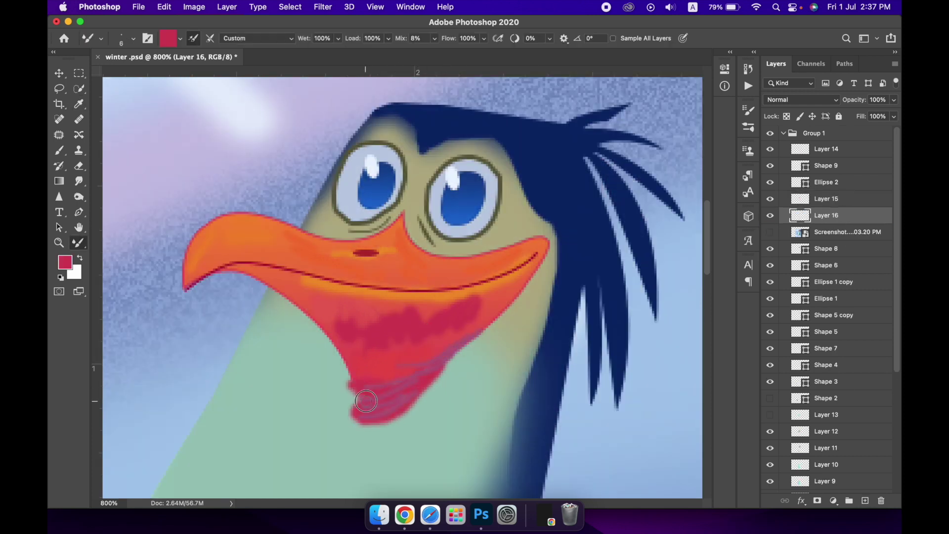
Apply Gaussian Blur to the chin shading and Add Noise to the throat layer
click(323, 7)
click(535, 192)
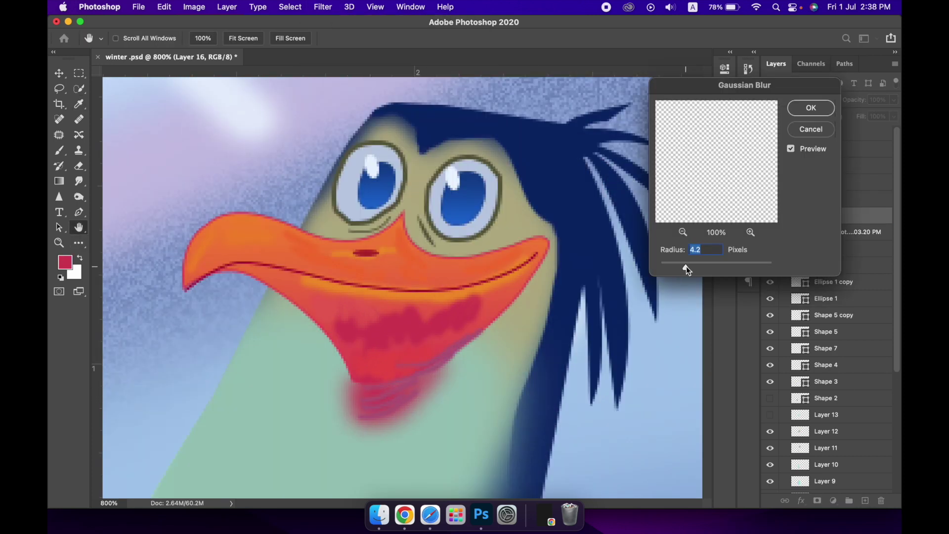
click(808, 106)
key(alt+bracketright)
click(322, 7)
click(519, 174)
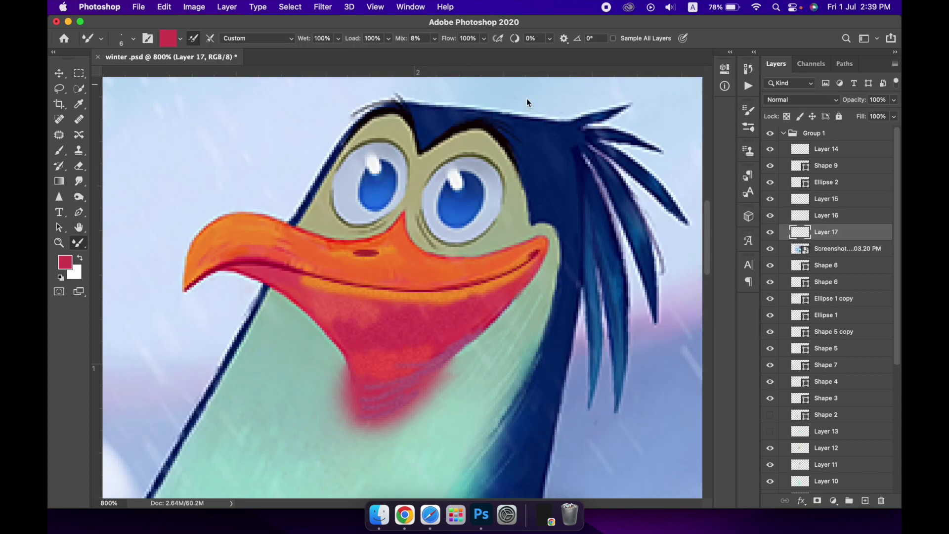
Draw a closed dark brown (150100) eyebrow shape arching over both eyes
key(u)
click(180, 38)
click(252, 61)
click(728, 211)
click(869, 70)
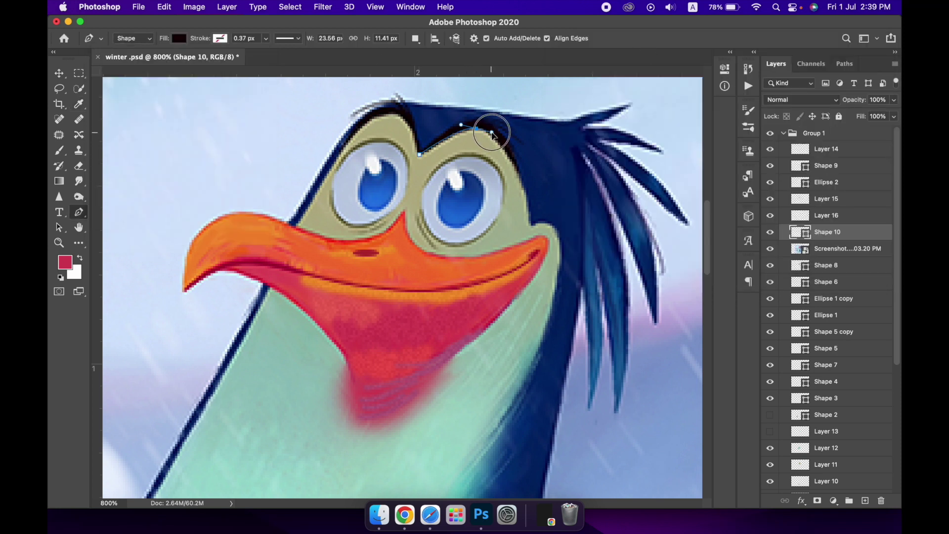
drag(533, 218, 520, 180)
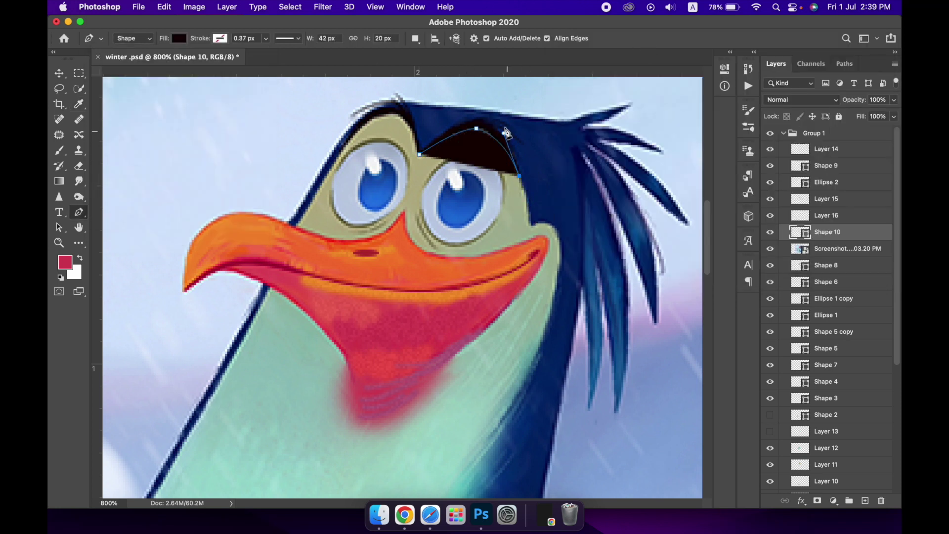
click(450, 107)
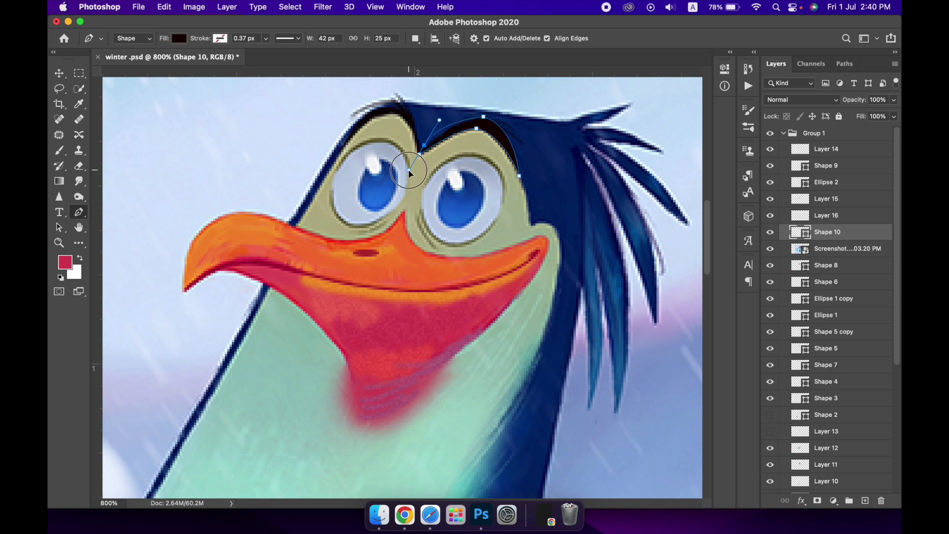
drag(395, 94, 379, 115)
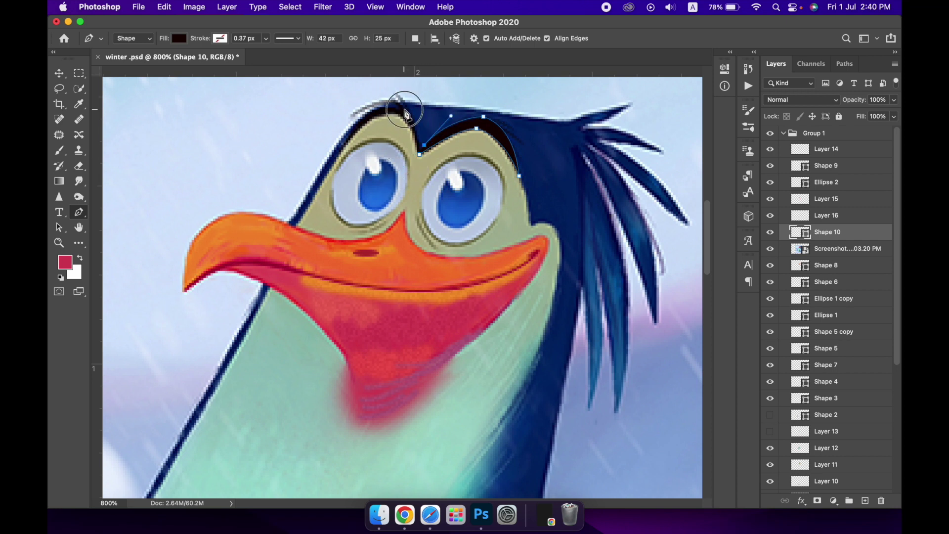
drag(379, 115, 349, 129)
click(389, 120)
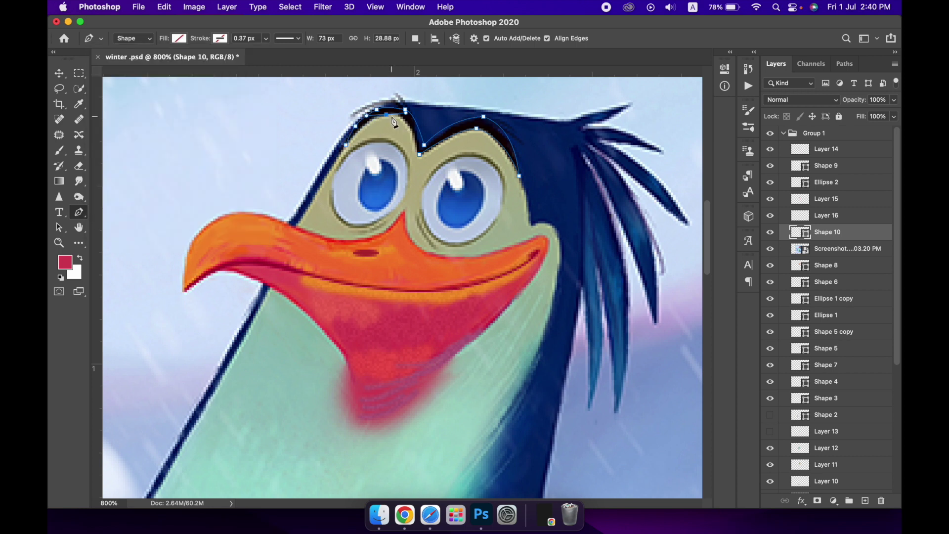
click(179, 38)
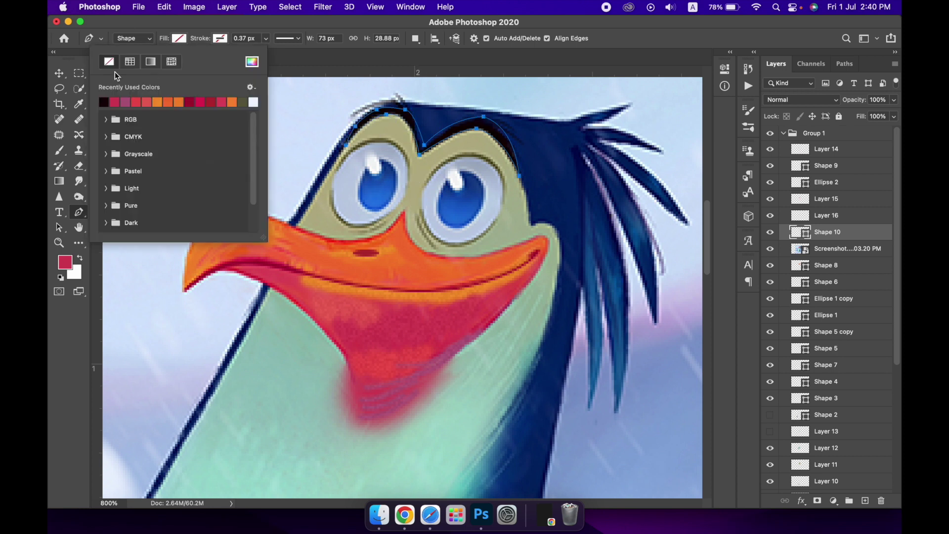
Toggle the reference screenshot on and off, then select the eyebrow shape layer
key(v)
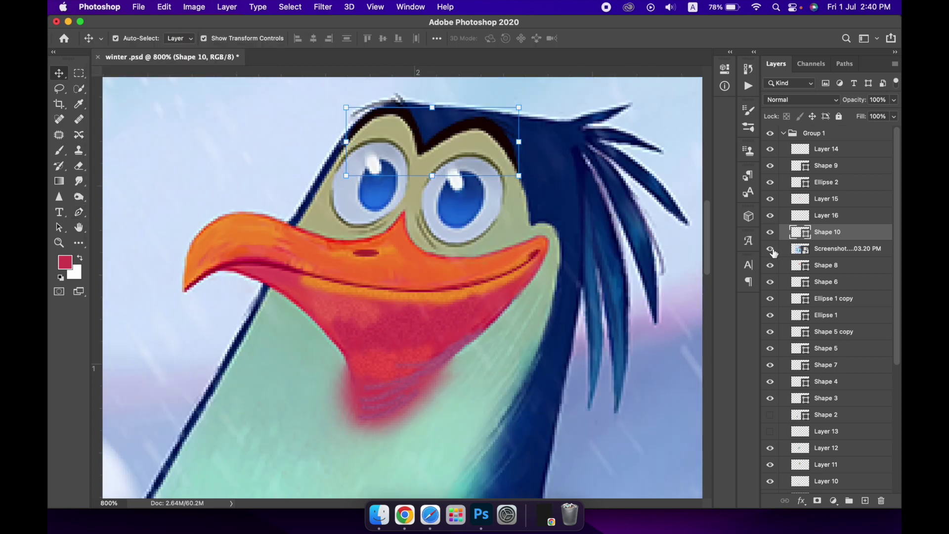
click(770, 249)
click(504, 162)
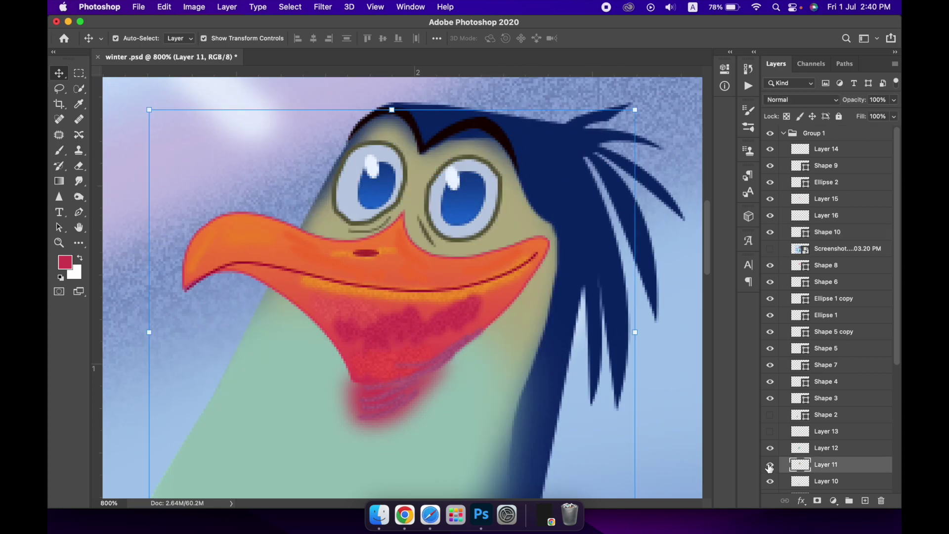
click(770, 248)
key(i)
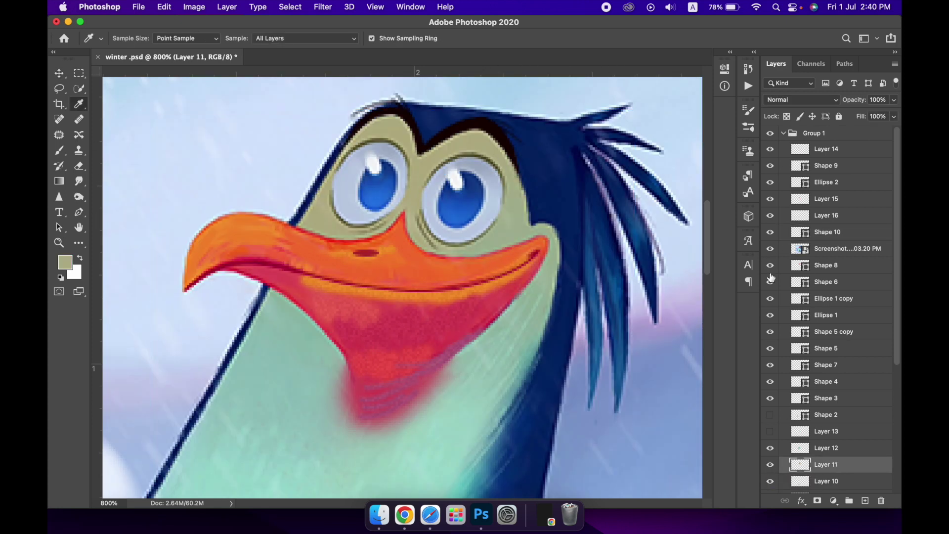
click(770, 249)
click(770, 415)
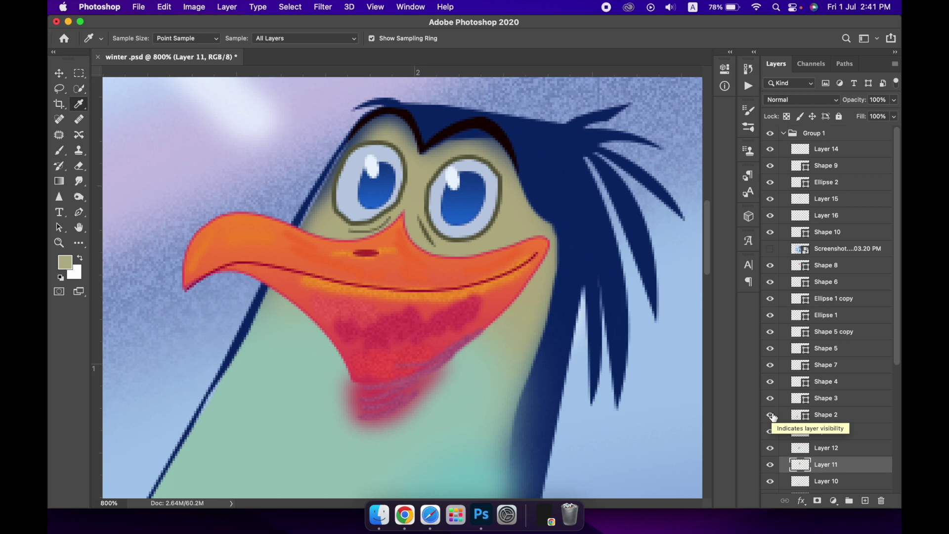
super+click(516, 152)
On Layer 11, blend the eyebrow edges and paint olive over the notch between the brows
super+click(800, 232)
click(826, 465)
key(b)
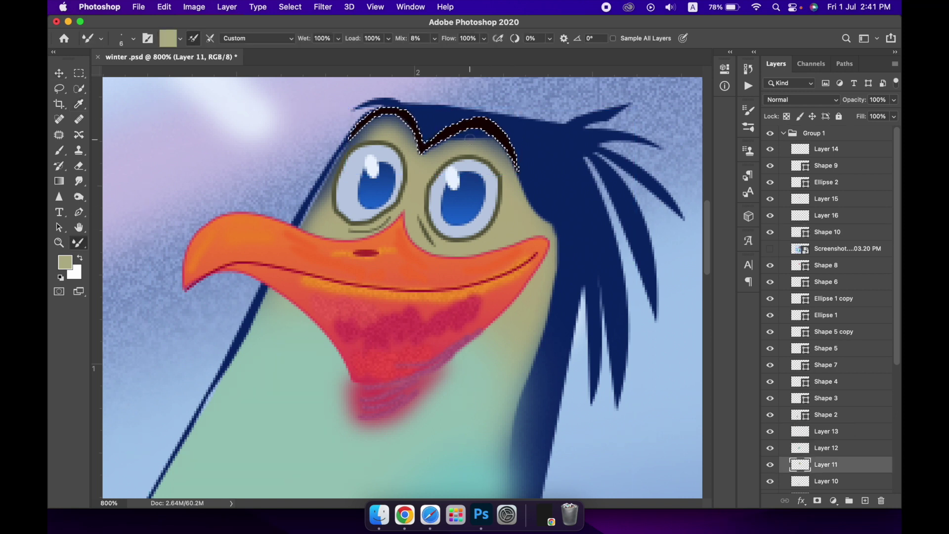
mouse_move(465, 139)
mouse_down()
mouse_move(447, 159)
mouse_move(380, 130)
mouse_up()
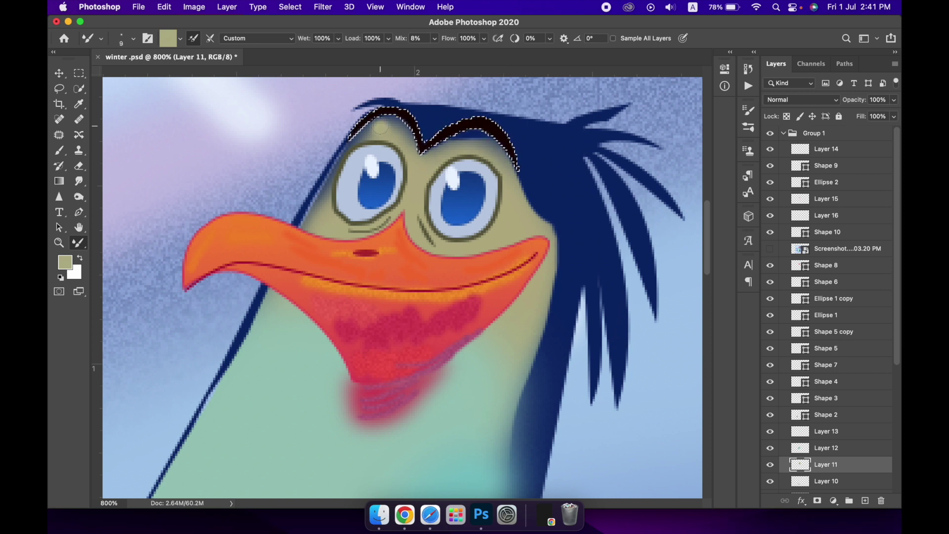
right_click(380, 127)
click(511, 193)
key(Return)
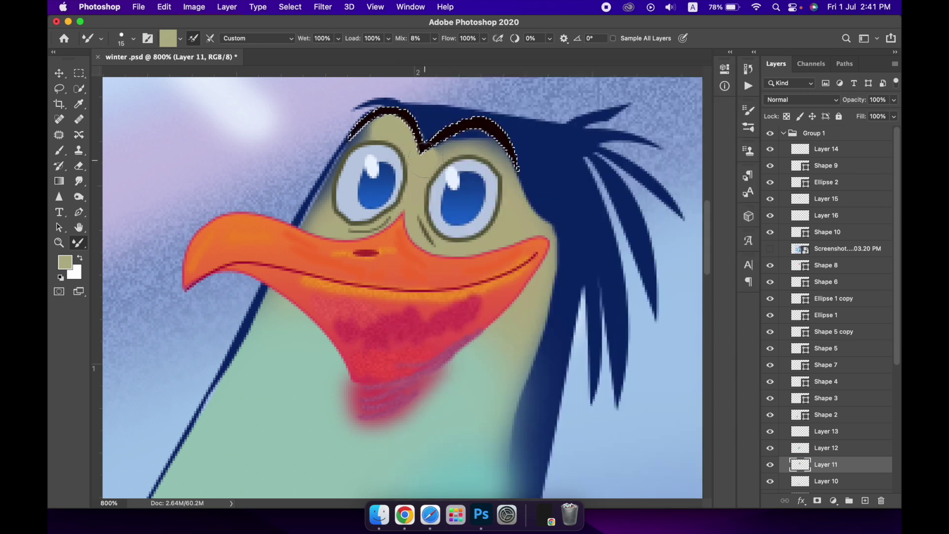
drag(425, 161, 339, 200)
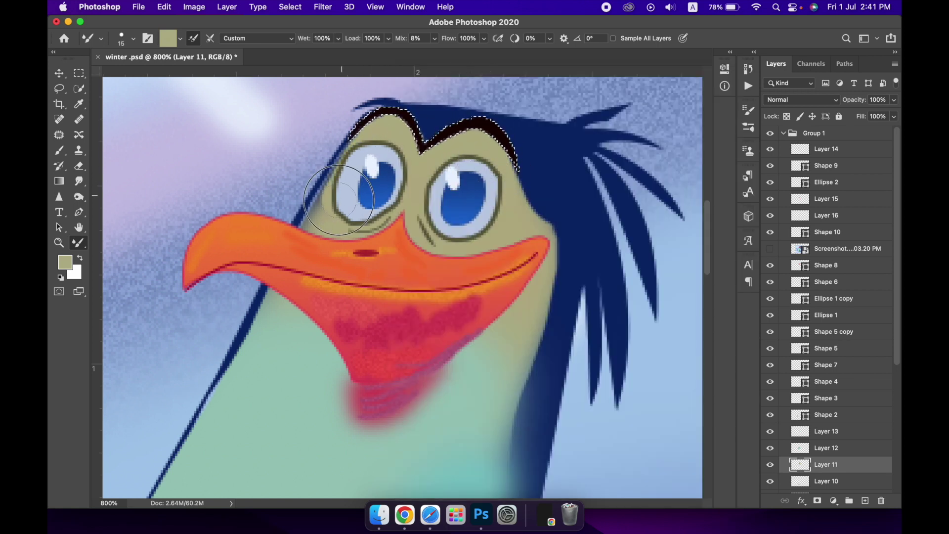
Flick the reference painting on and off to compare the softened brows
click(770, 248)
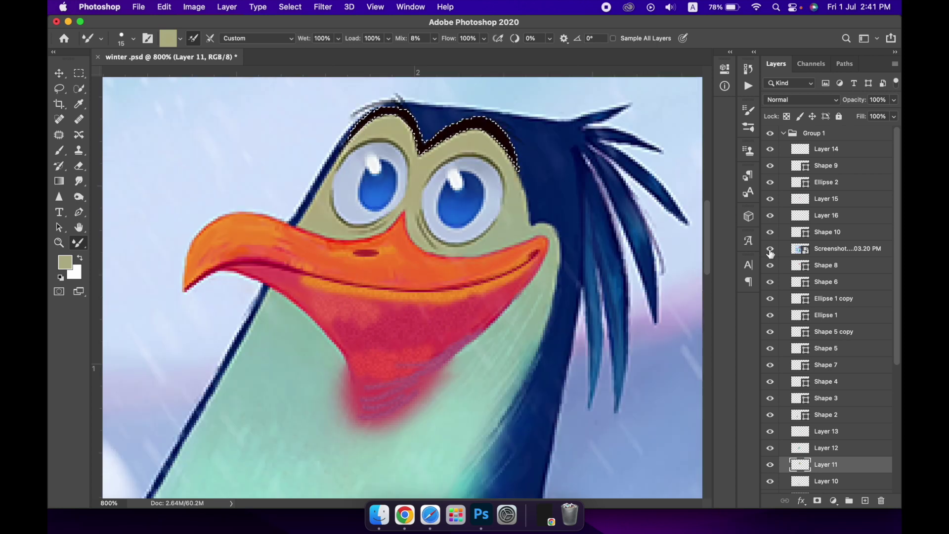
click(771, 249)
click(770, 249)
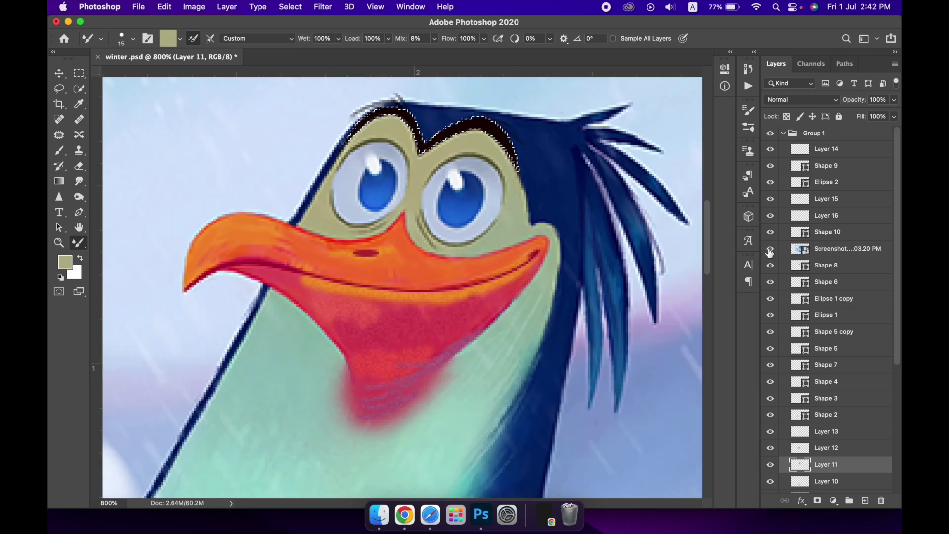
click(770, 249)
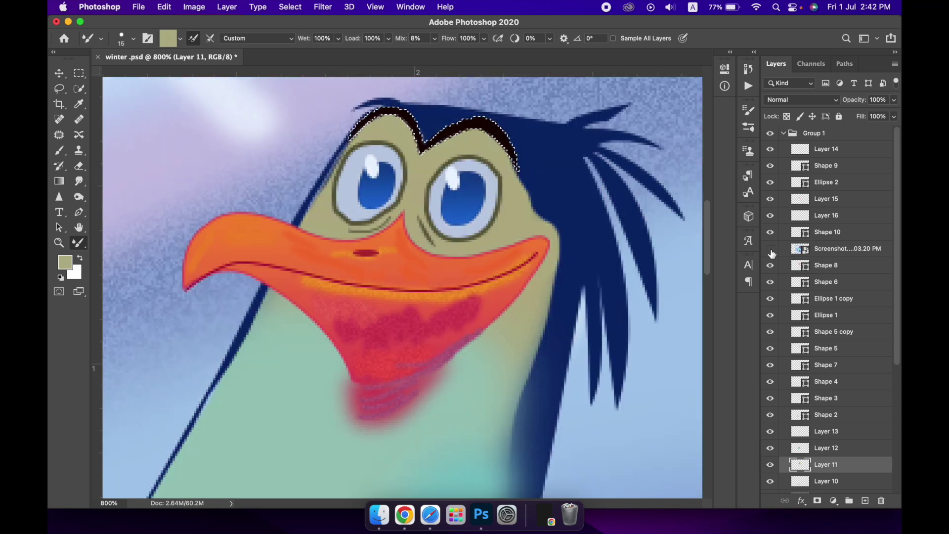
key(e)
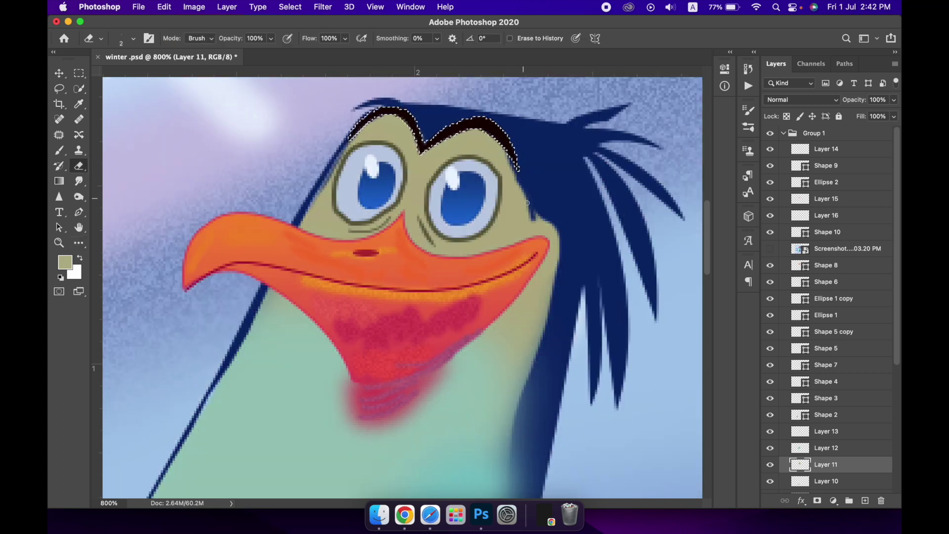
key(z)
right_click(499, 146)
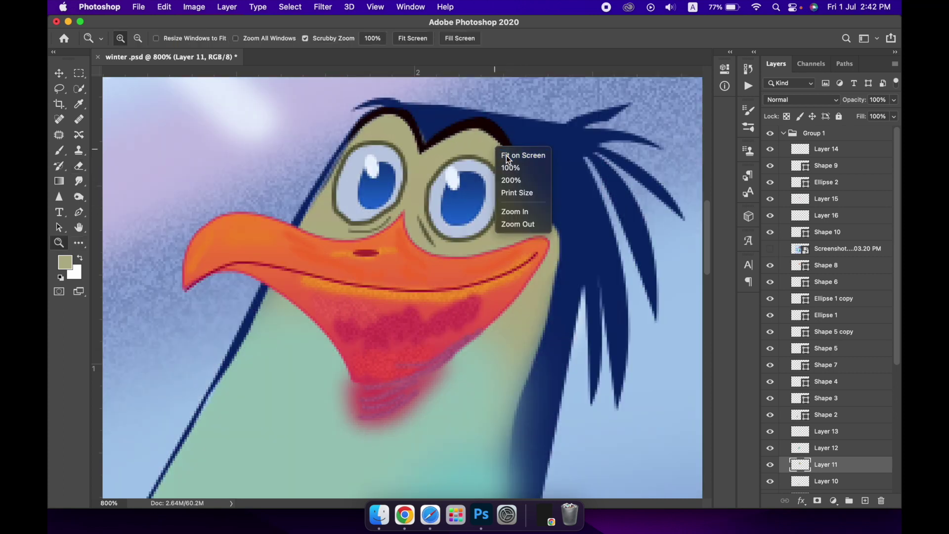
Fit the image on screen, then zoom in on the penguin's right flipper
click(506, 155)
click(430, 356)
click(398, 349)
key(ctrl+shift+alt+n)
key(p)
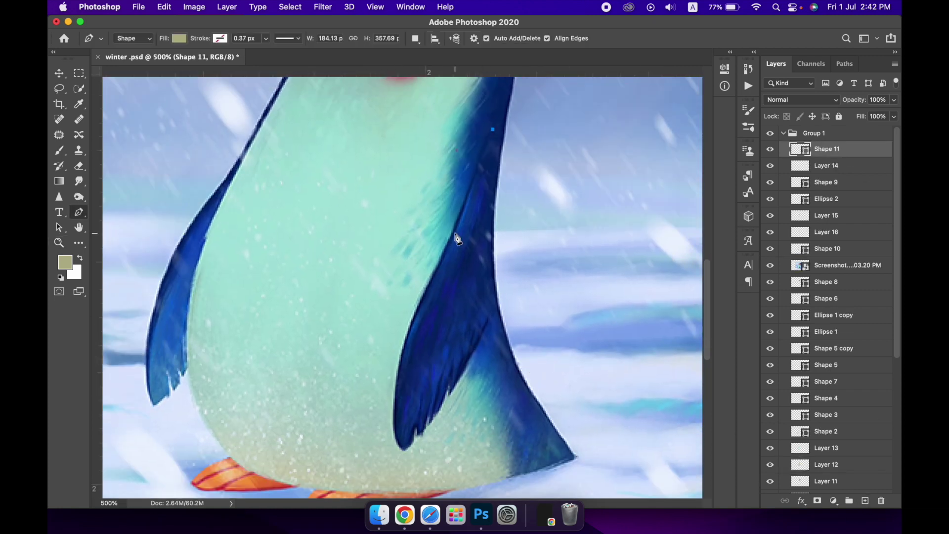
Trace the right flipper's outline with ten Pen anchors, closing it at the top
click(410, 330)
click(395, 405)
click(403, 451)
click(412, 426)
click(428, 424)
click(433, 418)
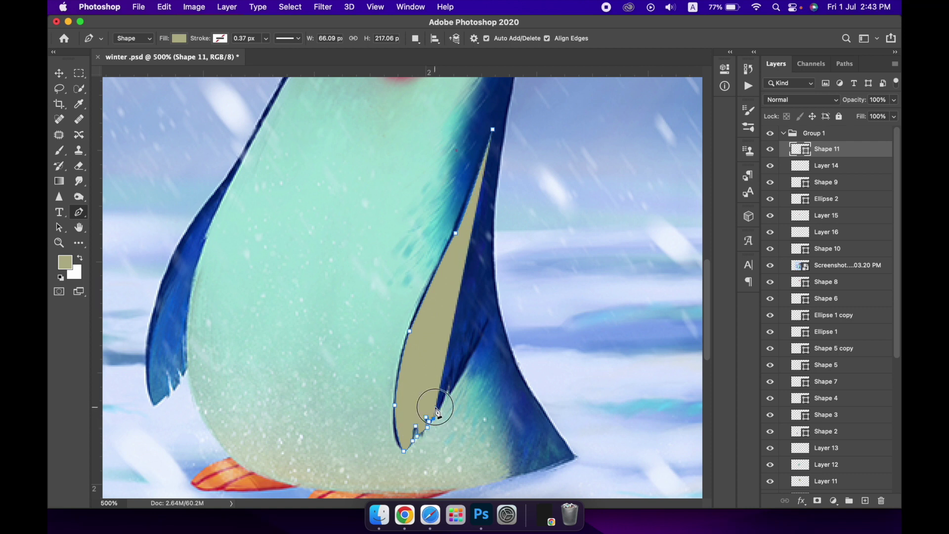
click(451, 394)
click(450, 367)
click(472, 355)
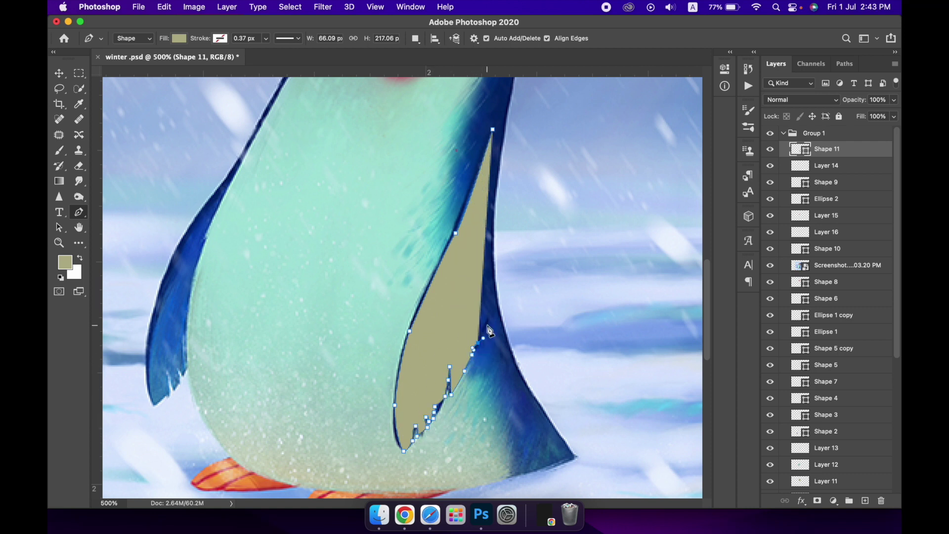
click(491, 316)
Give the flipper shape no fill and a chosen stroke colour, then commit it
click(179, 38)
click(109, 62)
click(220, 38)
click(293, 61)
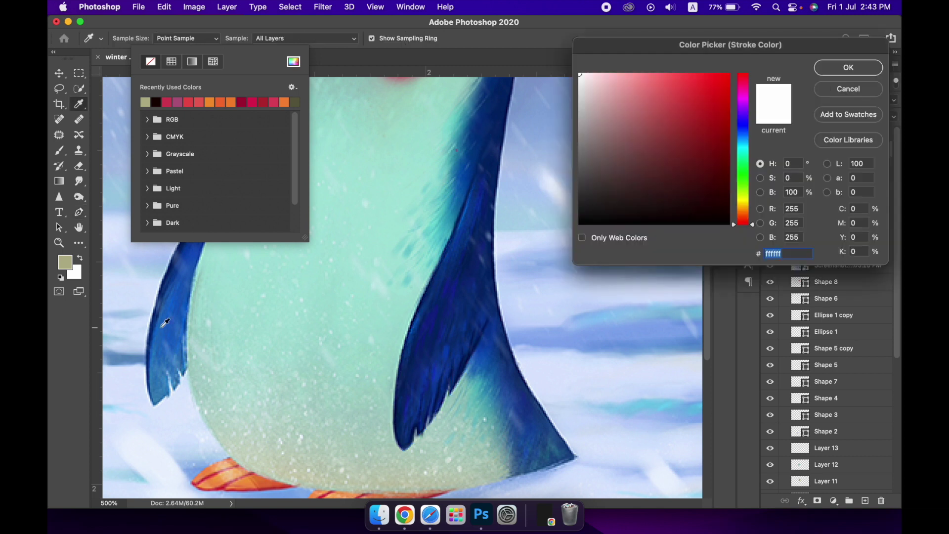
click(848, 67)
key(Return)
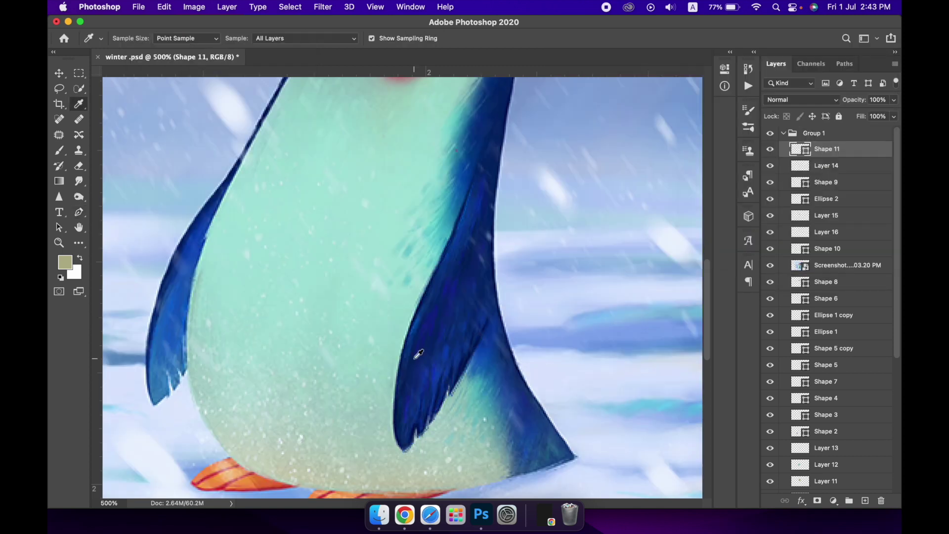
Add a new paint layer and sample blue and navy from the flipper for the Mixer Brush
click(866, 500)
key(b)
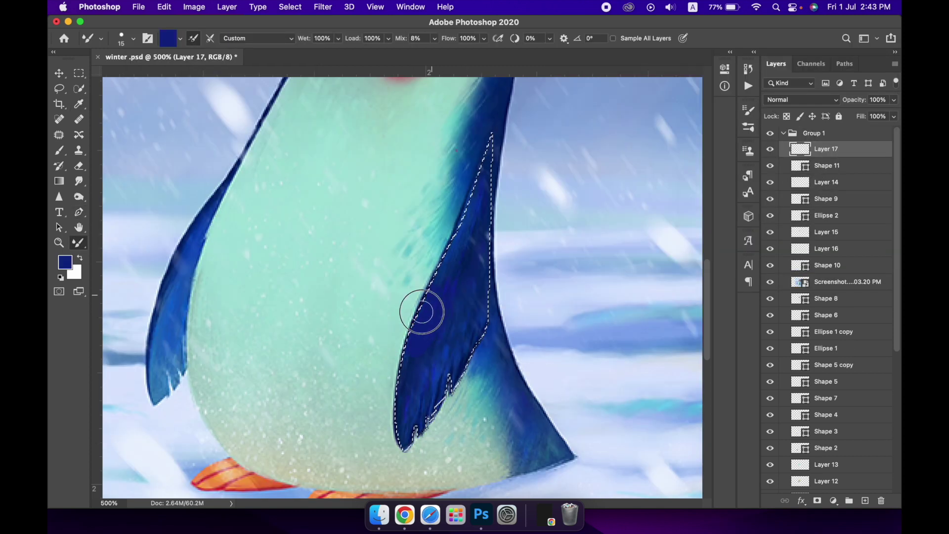
click(389, 422)
key(i)
key(b)
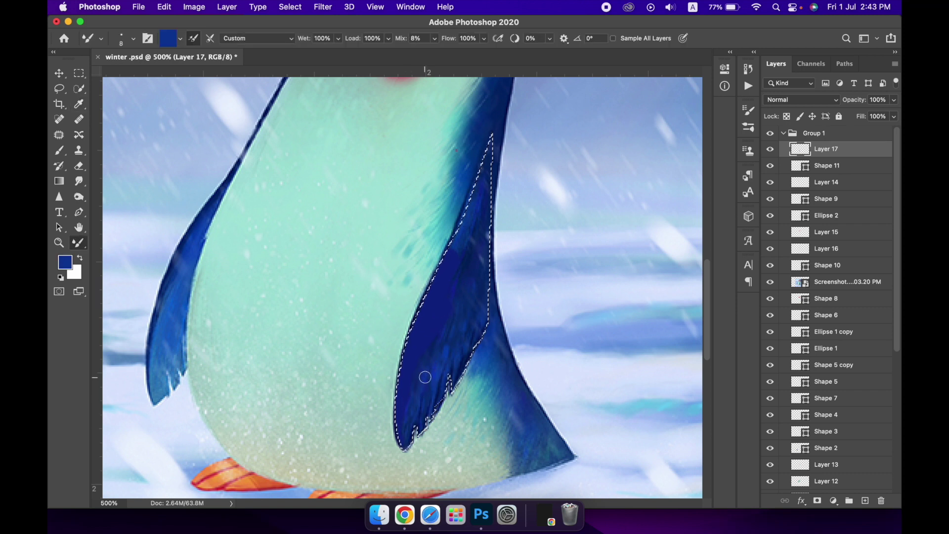
key(i)
click(457, 285)
key(b)
right_click(458, 285)
key(Escape)
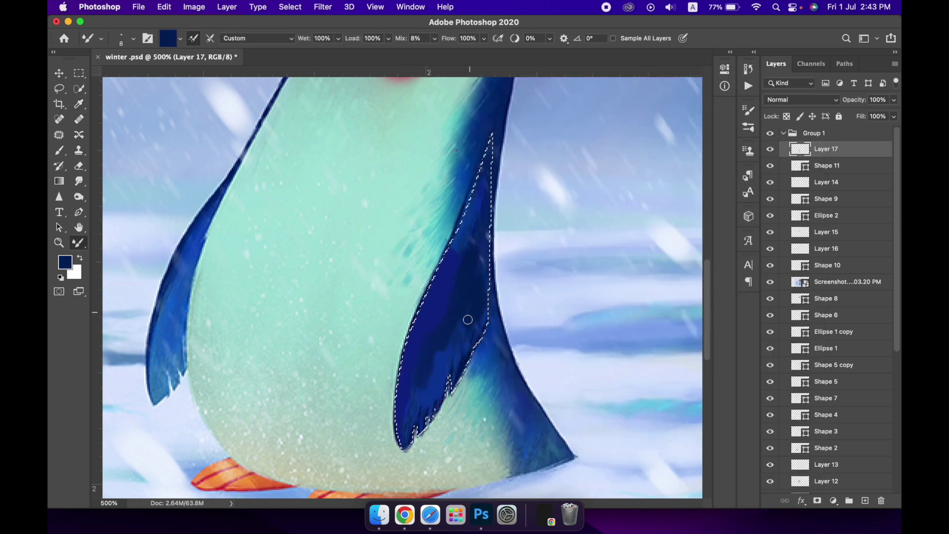
Paint dark navy strokes along the flipper's bottom, checking against the reference
alt+click(474, 223)
alt+click(499, 150)
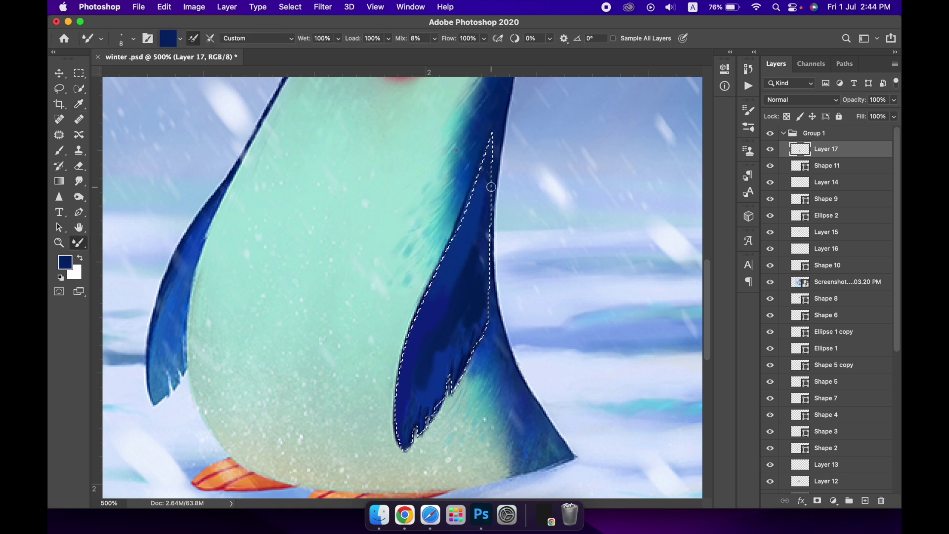
alt+click(429, 419)
drag(429, 420, 401, 420)
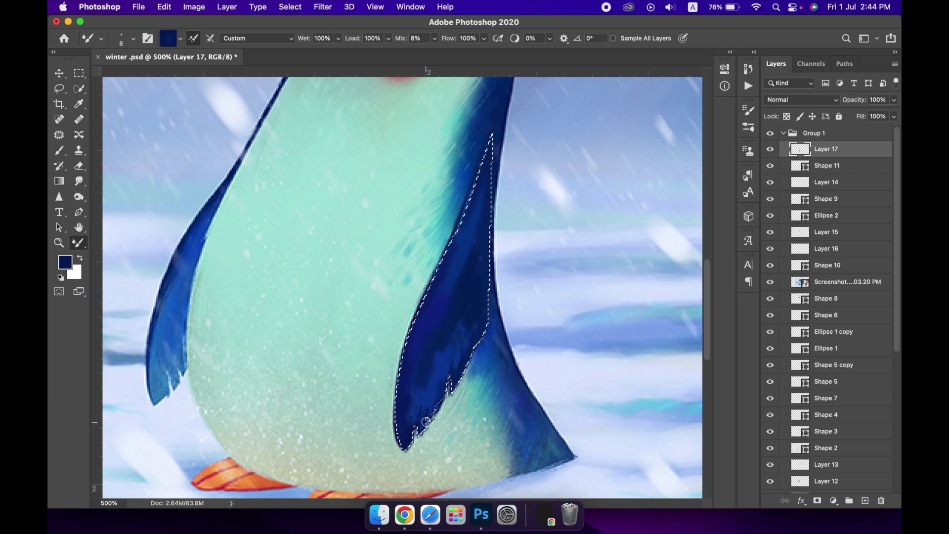
click(770, 282)
click(770, 282)
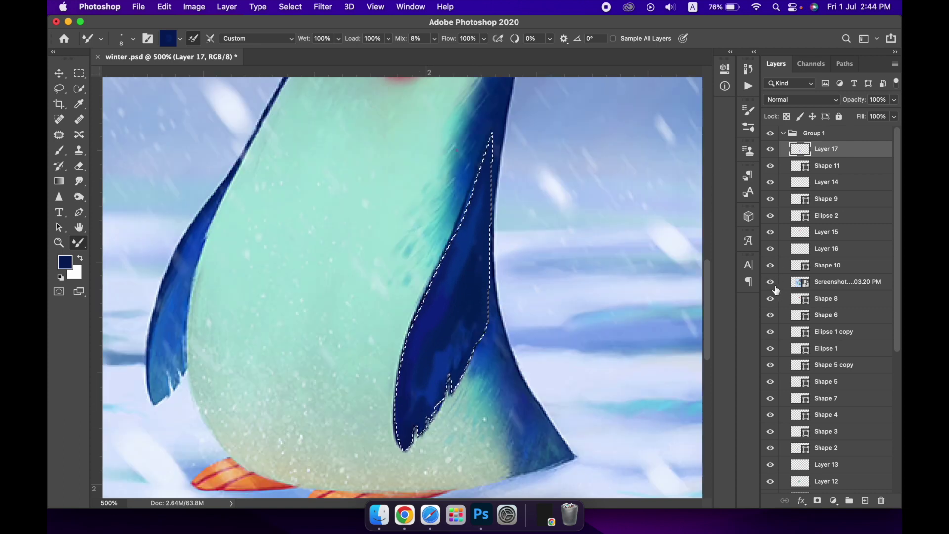
alt+click(460, 277)
click(770, 282)
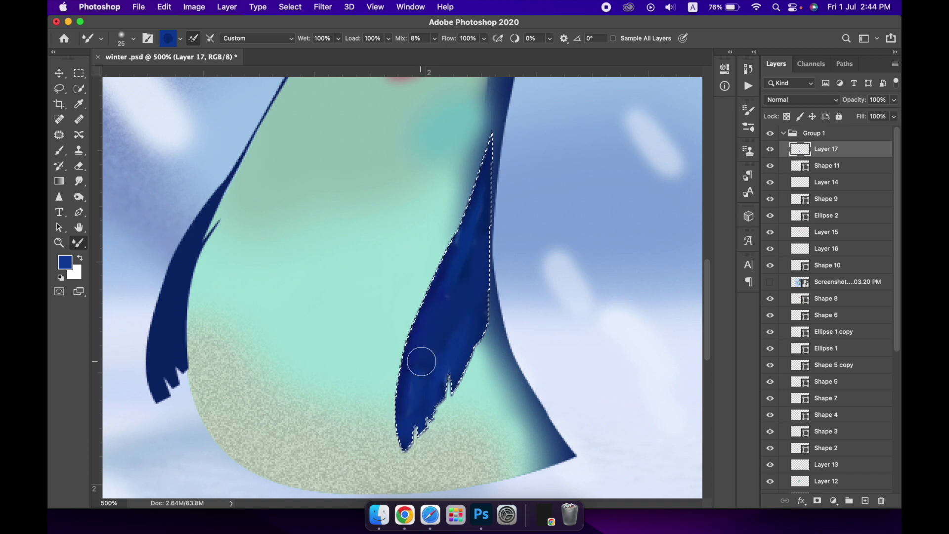
Apply the Filter Gallery's Sponge effect to the flipper paint, then deselect
key(v)
click(323, 7)
click(361, 57)
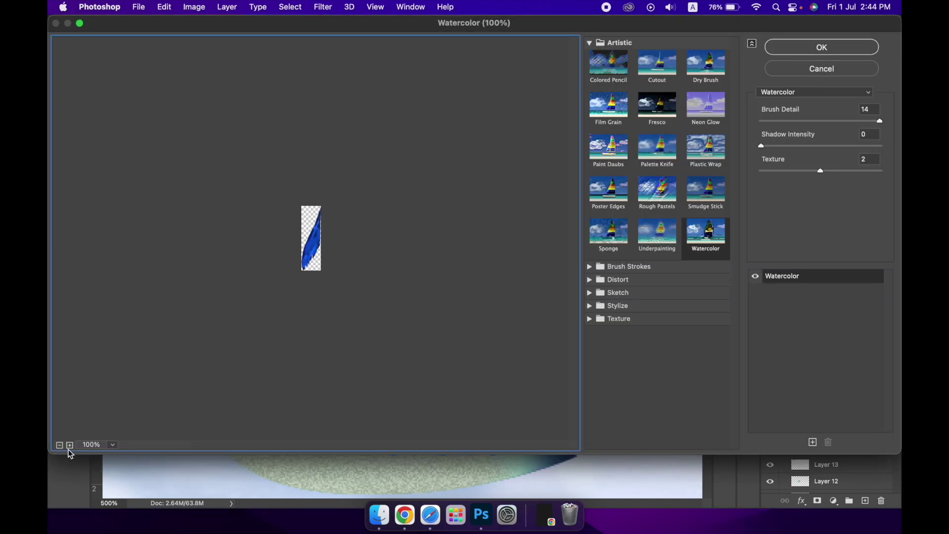
click(70, 445)
click(70, 445)
click(608, 105)
click(608, 62)
click(608, 232)
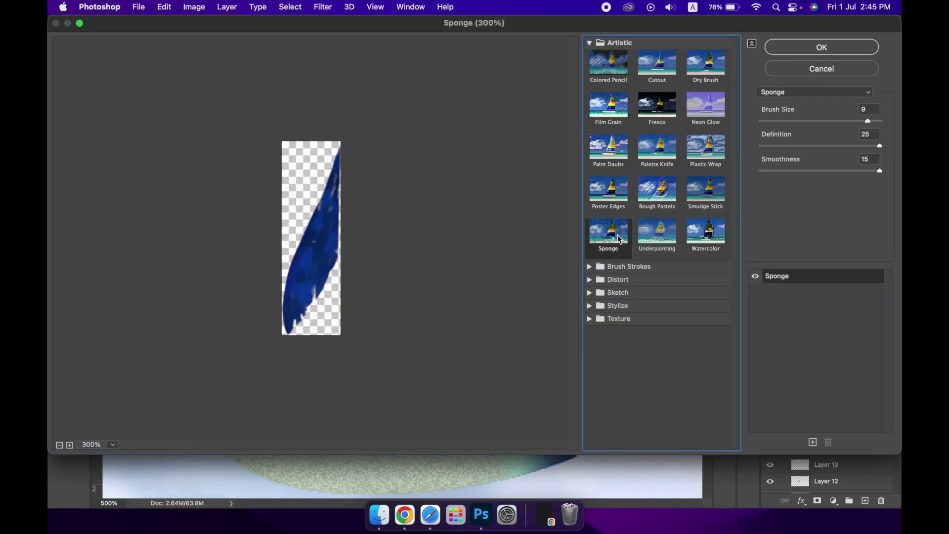
click(818, 44)
click(322, 6)
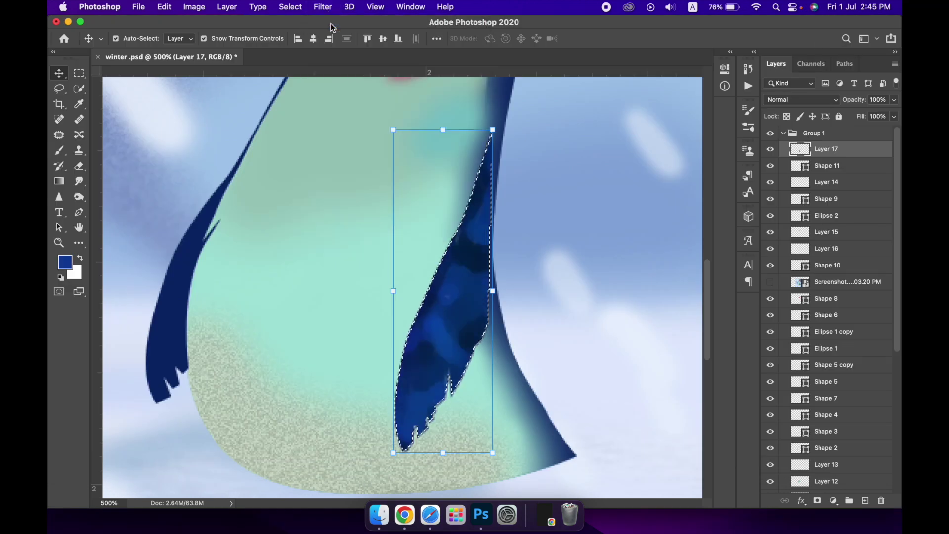
key(ctrl+d)
Give Shape 11 a 1.96 px blue stroke and stack it above Layer 17
key(u)
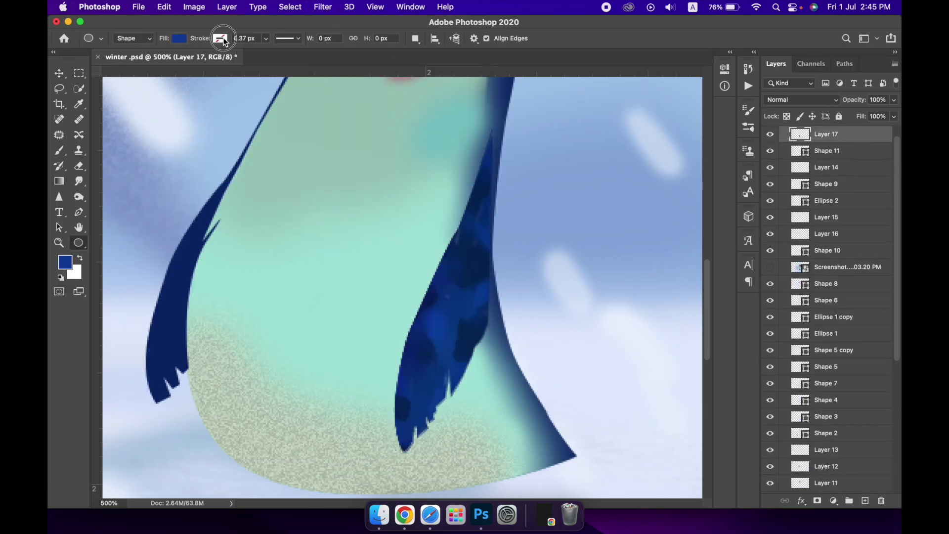
click(221, 38)
click(148, 102)
click(266, 38)
drag(836, 150, 843, 133)
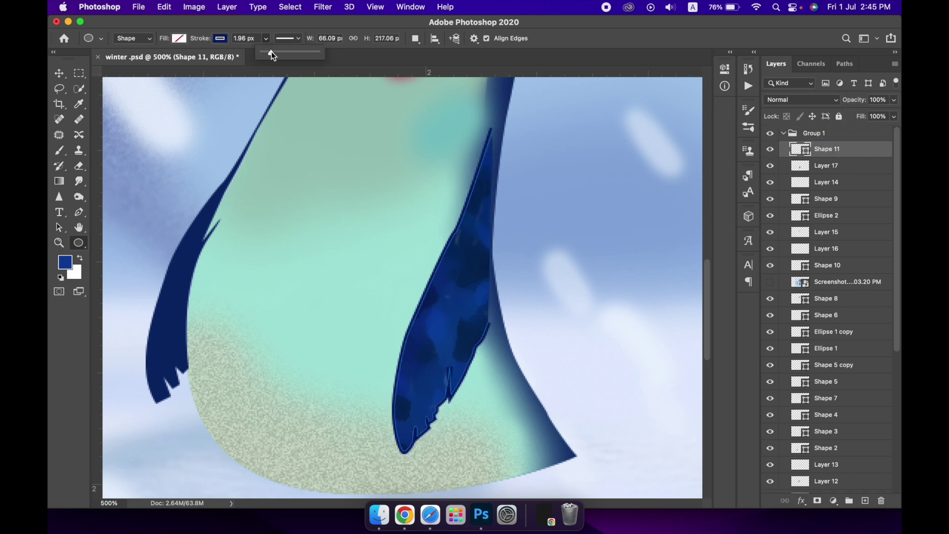
key(v)
click(572, 223)
scroll(816, 296, up, 5)
click(770, 282)
click(771, 282)
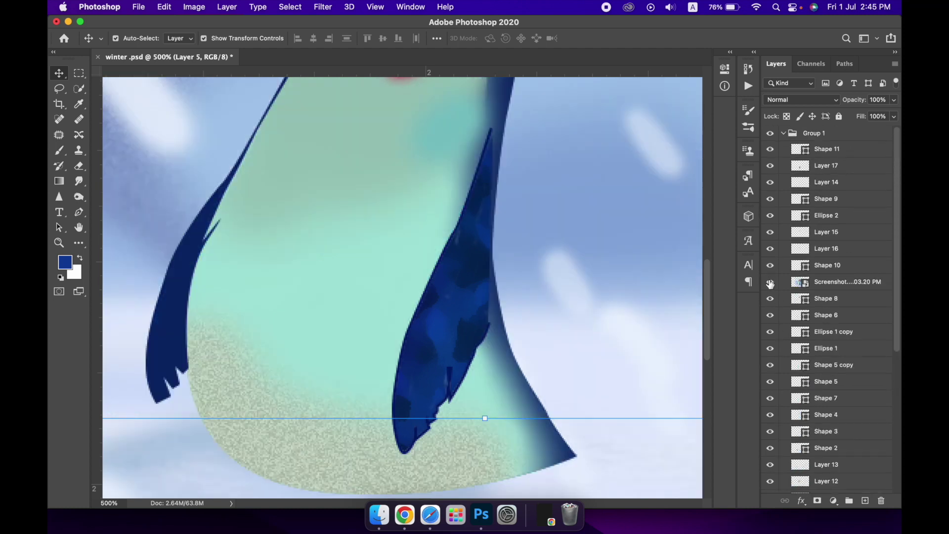
click(770, 282)
Load Shape 2's outline as a selection and start painting blue on new Layer 18
click(172, 322)
ctrl+click(799, 448)
click(865, 500)
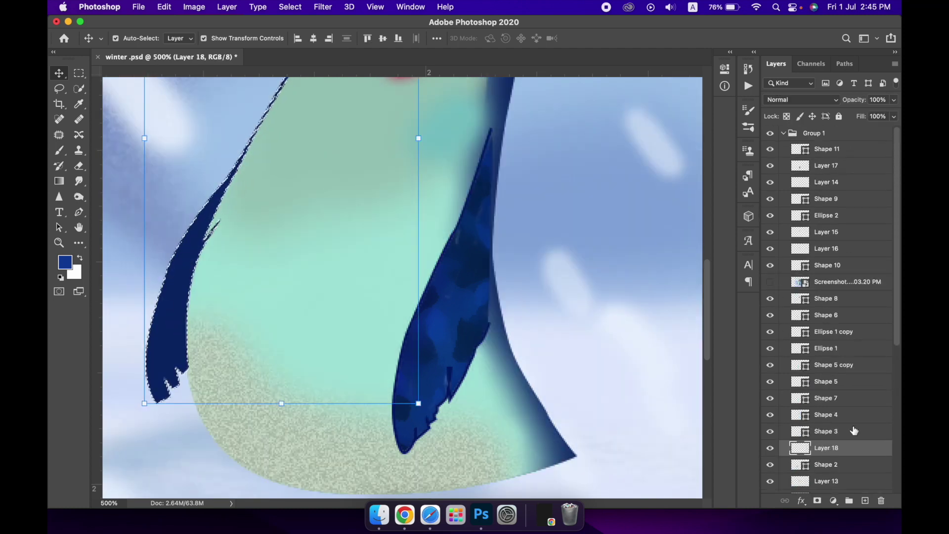
click(770, 281)
key(b)
mouse_move(169, 330)
mouse_down()
mouse_move(191, 254)
mouse_move(165, 335)
mouse_up()
alt+click(173, 376)
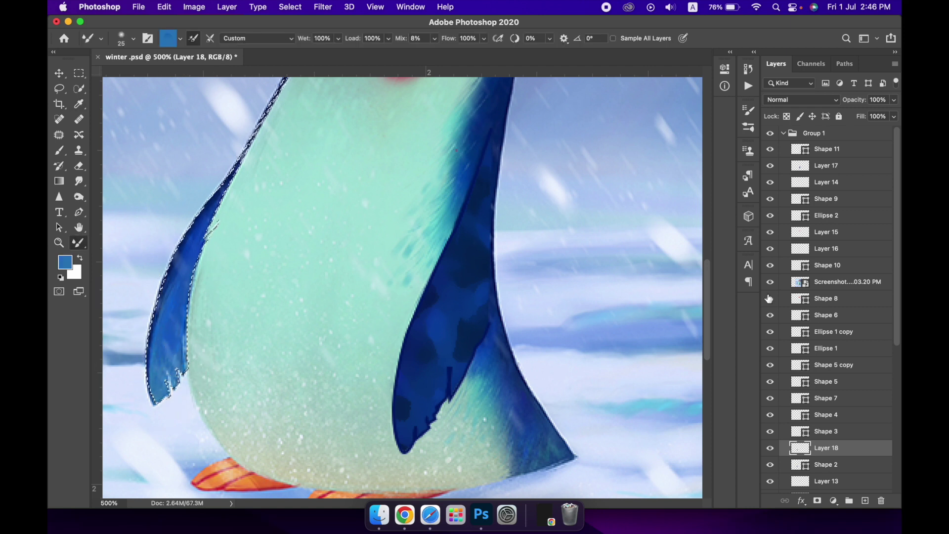
Paint darker blue strokes on the left flipper using blue sampled from the reference
click(770, 281)
click(770, 281)
alt+click(184, 247)
drag(163, 297, 190, 201)
drag(168, 326, 158, 269)
Work through menu bar options and the Layers panel for the left flipper paint
key(v)
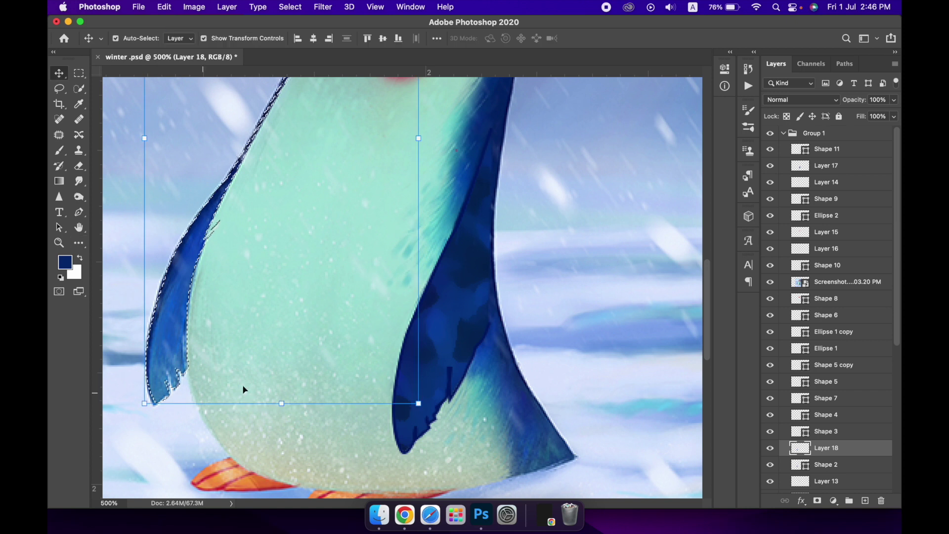
click(770, 281)
click(349, 6)
click(324, 20)
click(826, 431)
click(323, 7)
click(347, 28)
click(443, 214)
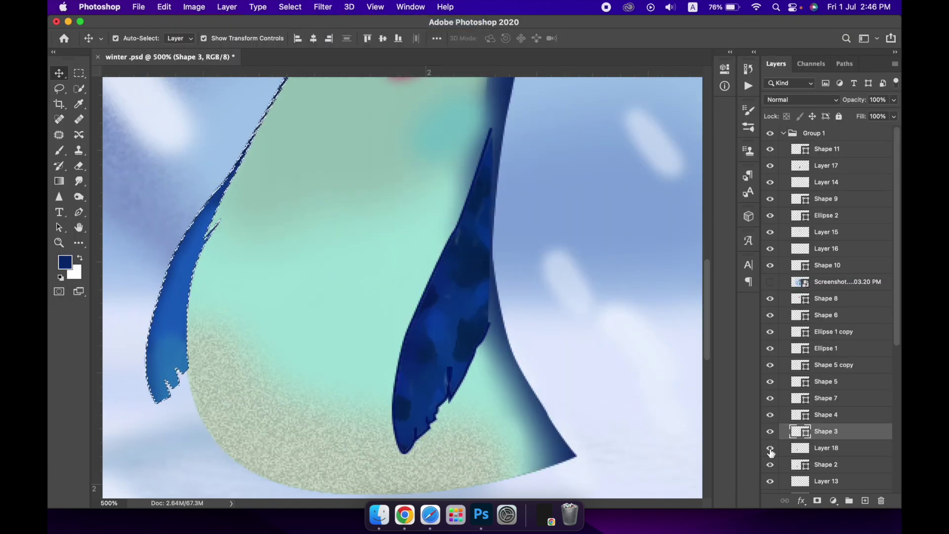
Deselect the left flipper paint layer and fit the whole image on screen
click(826, 448)
click(291, 7)
click(324, 29)
key(z)
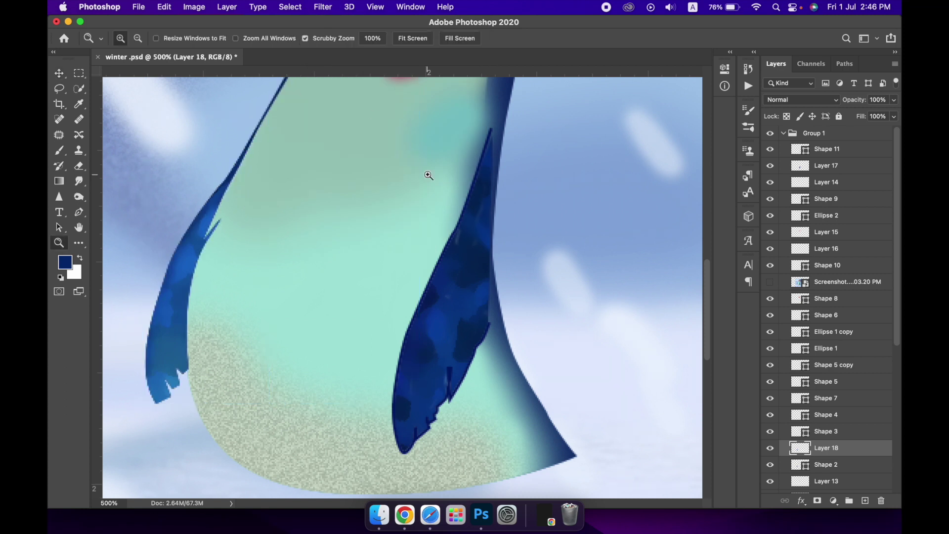
key(ctrl+0)
click(770, 281)
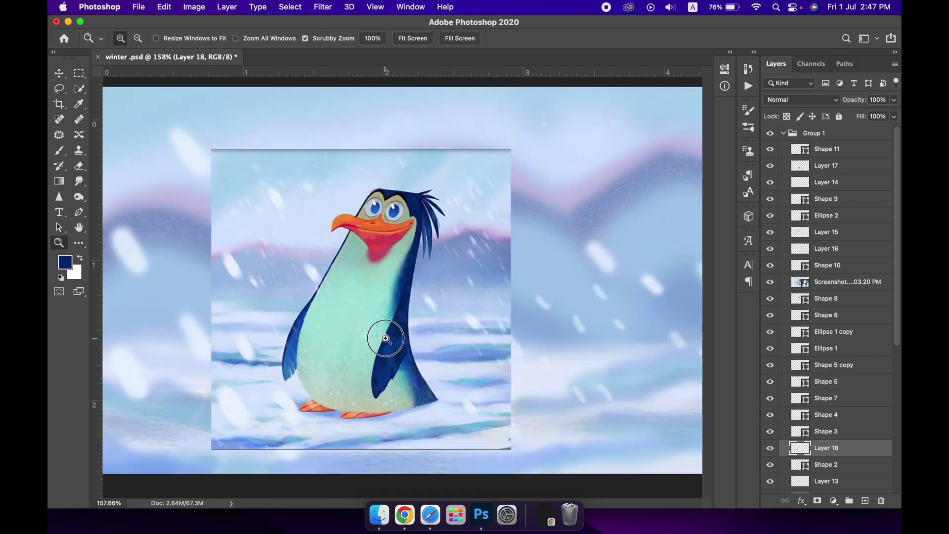
On new Layer 19, paint light-teal feather strokes along the right flipper's inner edge
click(384, 334)
click(856, 282)
key(ctrl+alt+shift+n)
key(b)
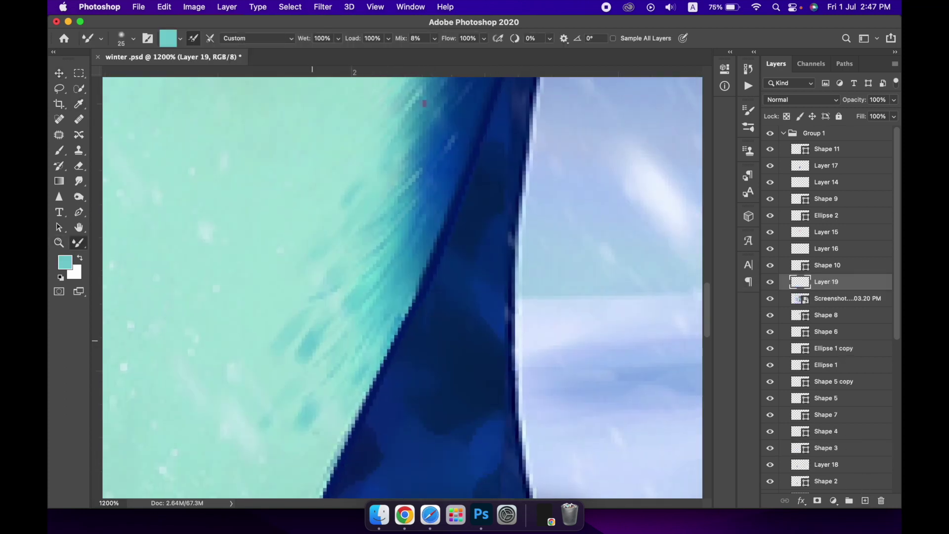
drag(339, 279, 374, 183)
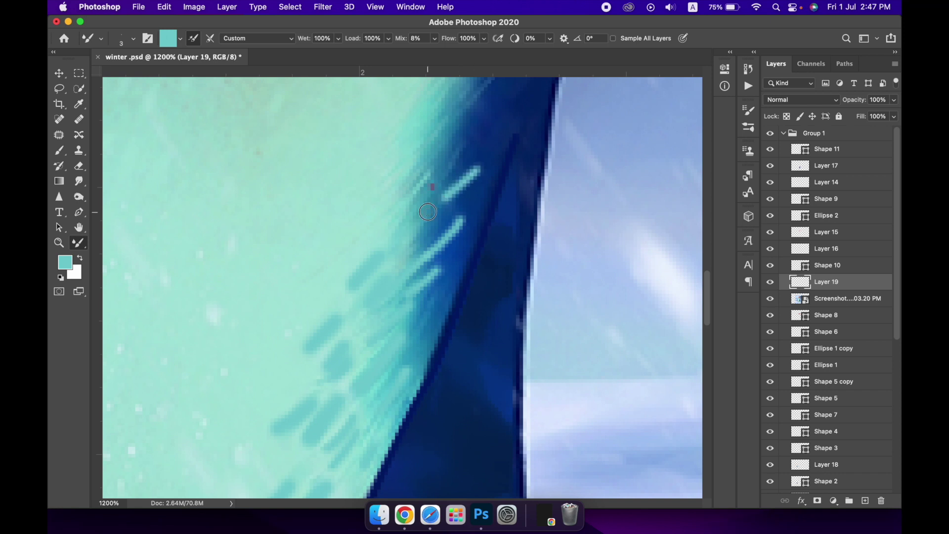
drag(406, 250, 399, 186)
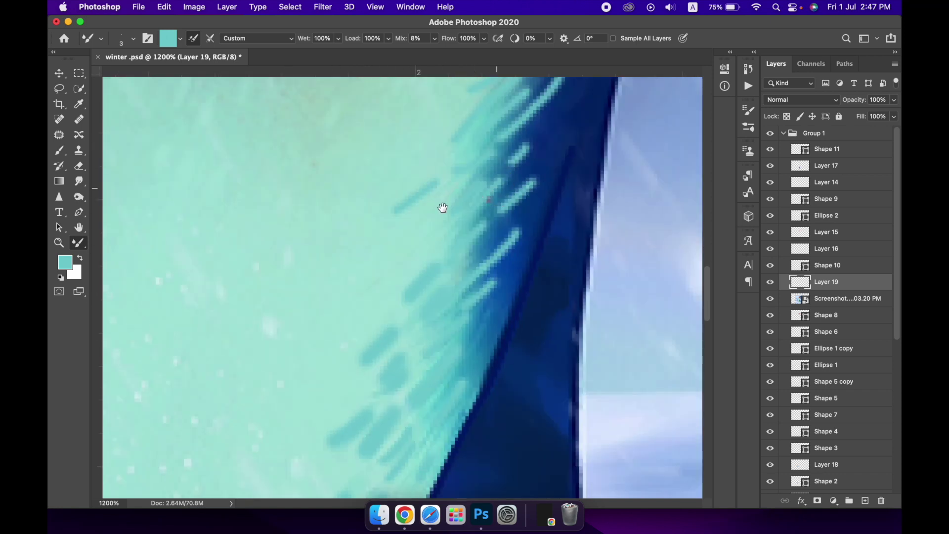
mouse_move(442, 208)
mouse_down()
mouse_move(572, 196)
mouse_move(593, 211)
mouse_up()
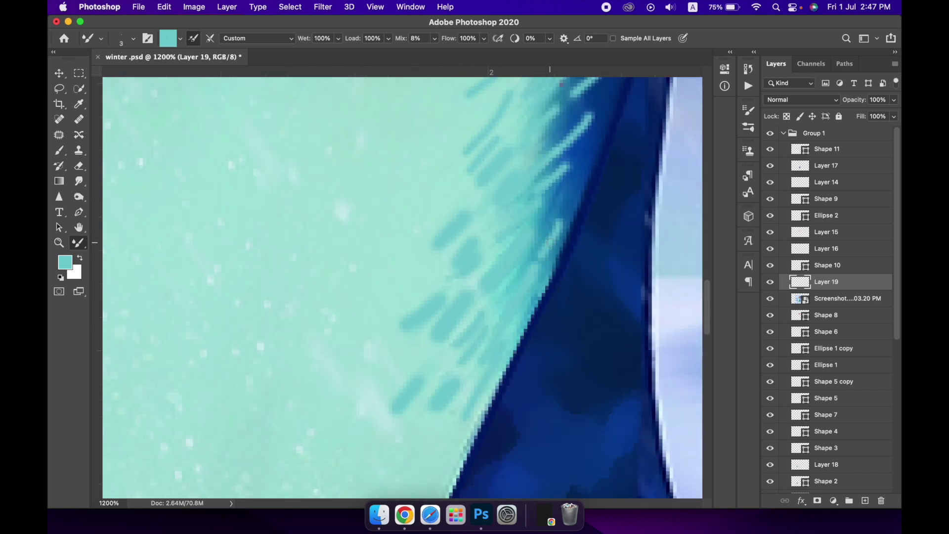
key(z)
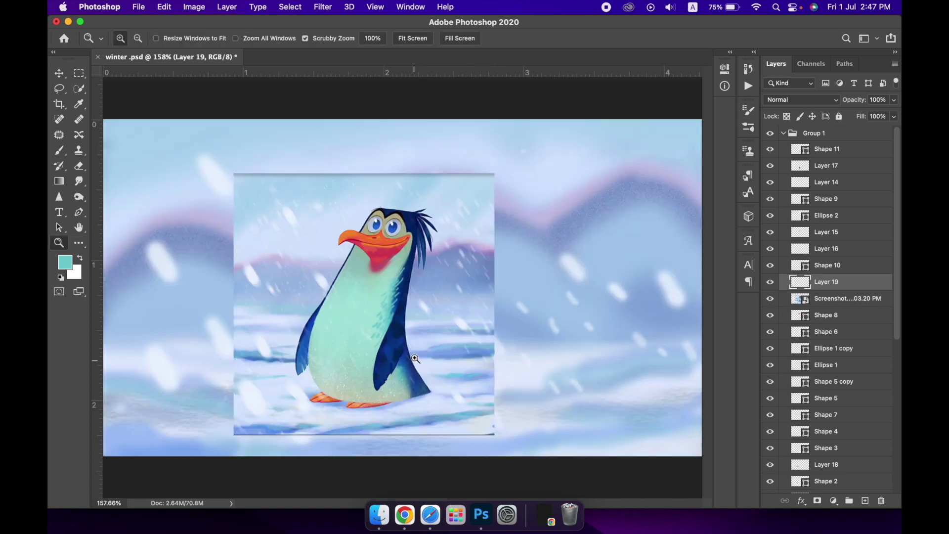
drag(423, 468, 465, 277)
key(b)
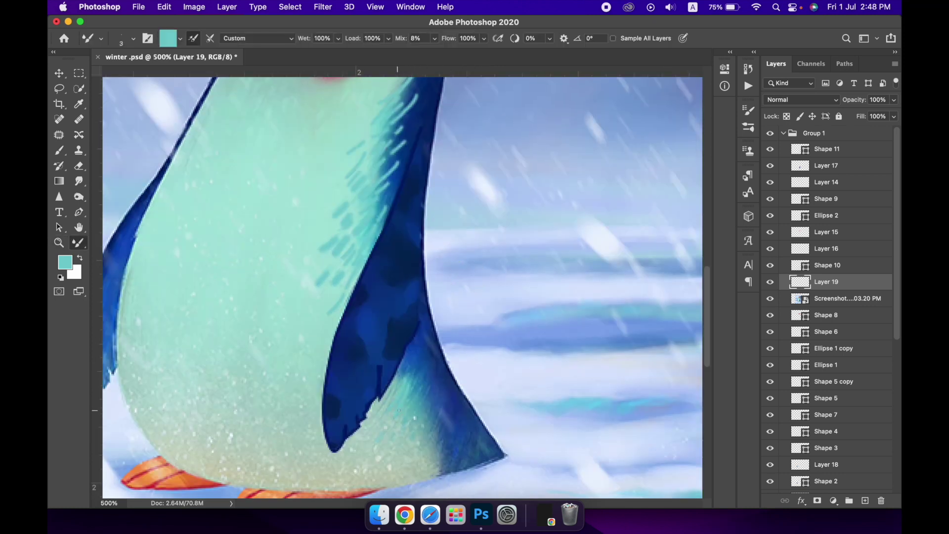
alt+click(420, 408)
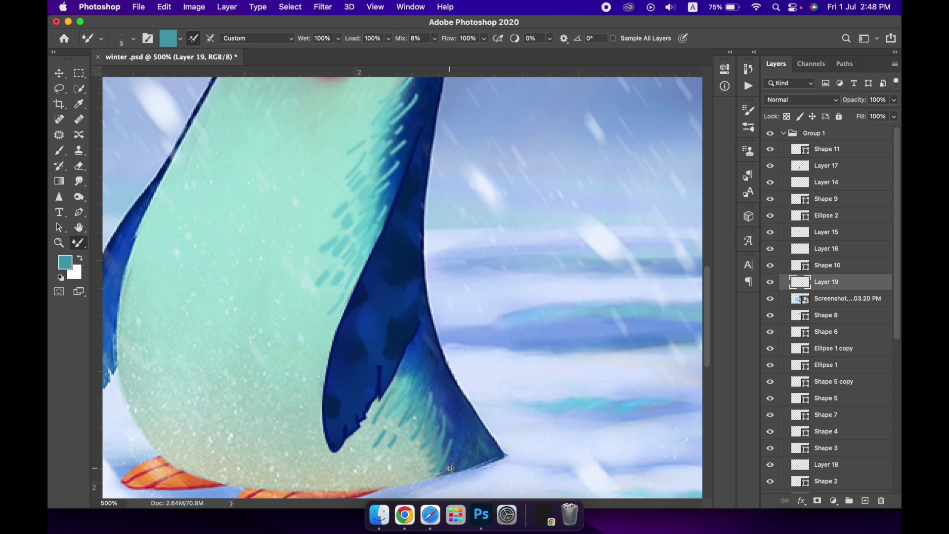
Soften the teal feather strokes with a Motion Blur of distance 7
click(323, 7)
click(519, 239)
key(Escape)
click(322, 7)
click(519, 200)
drag(728, 368, 723, 372)
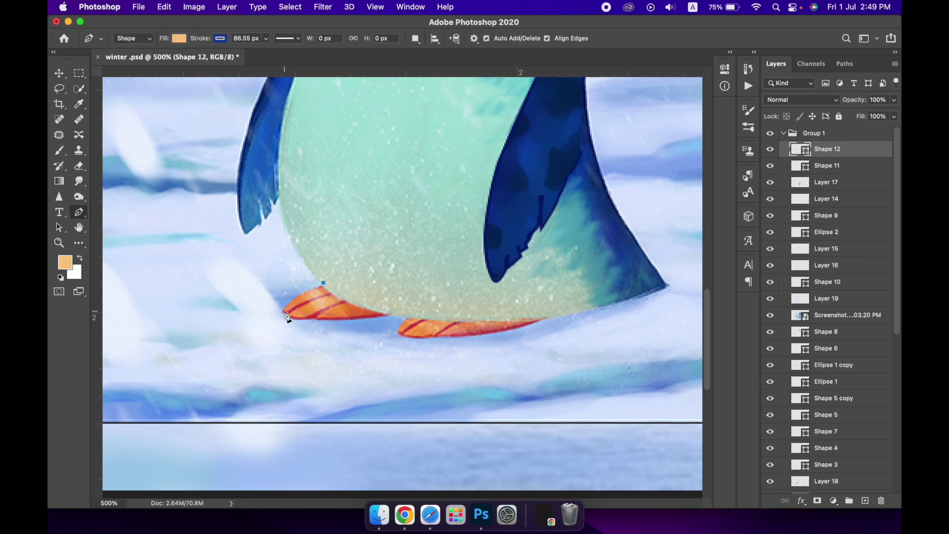
Shape the first foot with a red outline, paint diagonal red stripes, and move it under the body
click(284, 311)
drag(387, 314, 458, 304)
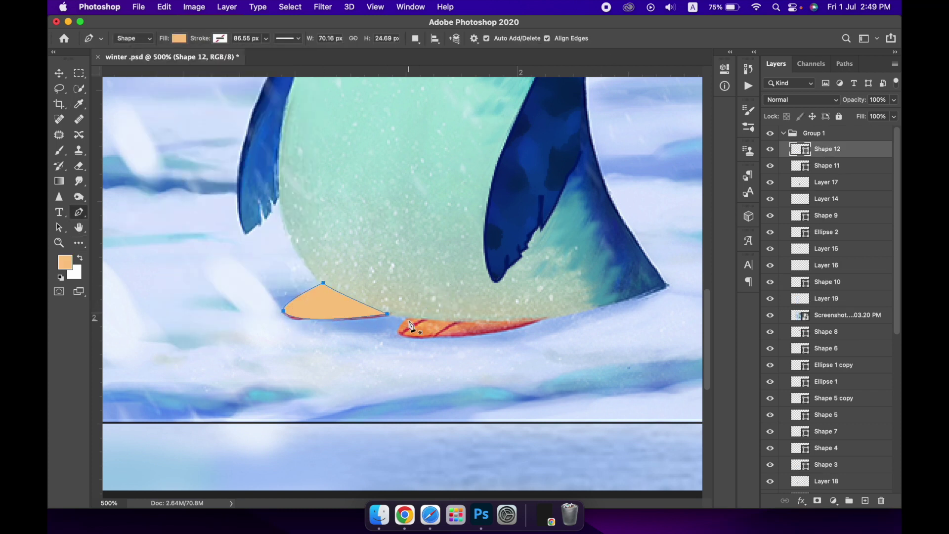
click(220, 38)
key(v)
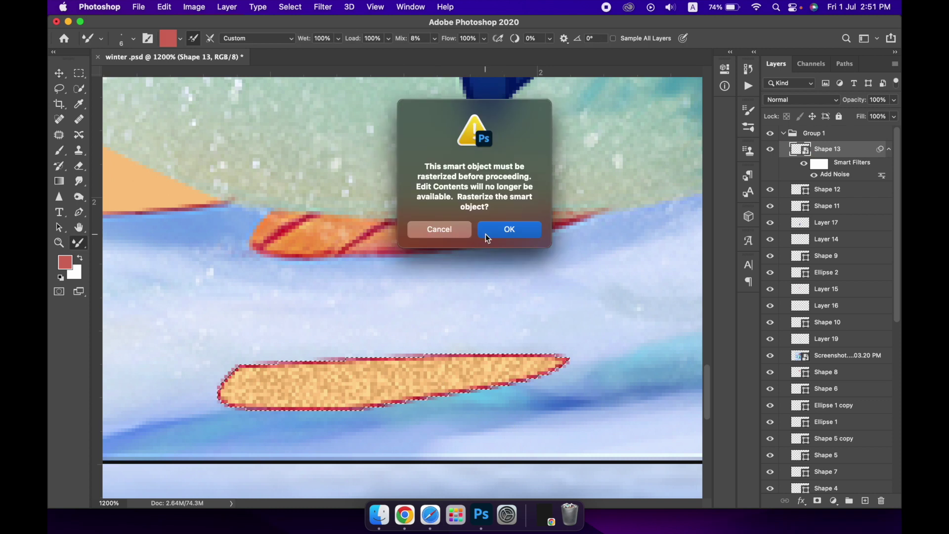
drag(454, 381, 556, 367)
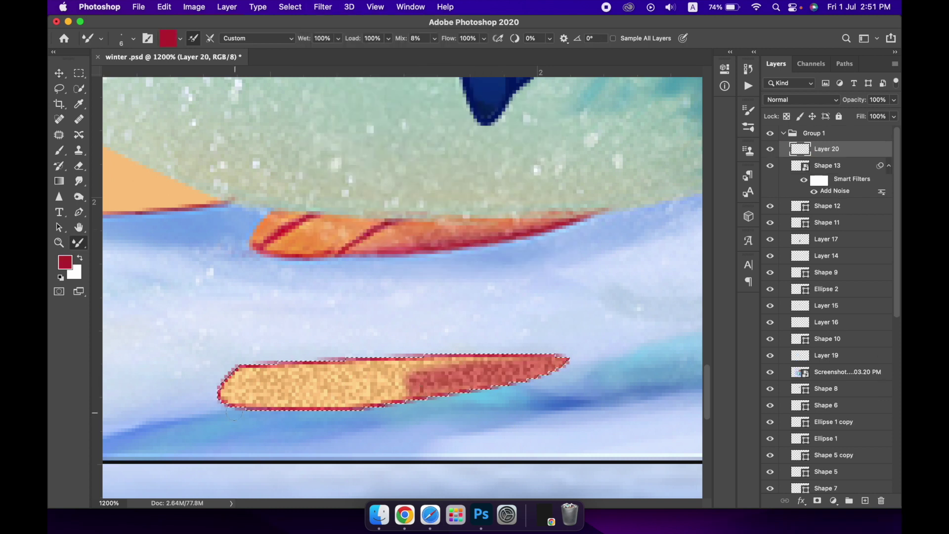
drag(242, 403, 274, 367)
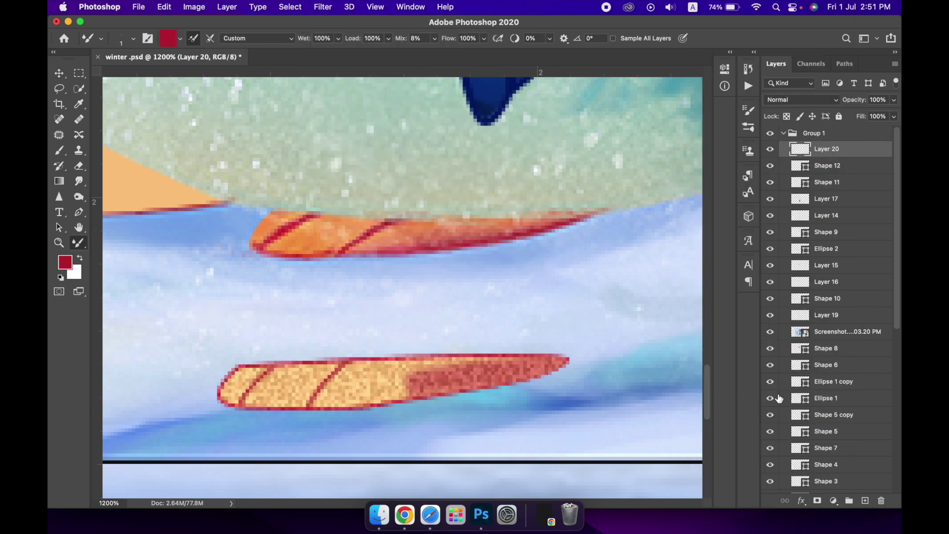
key(v)
drag(430, 364, 460, 211)
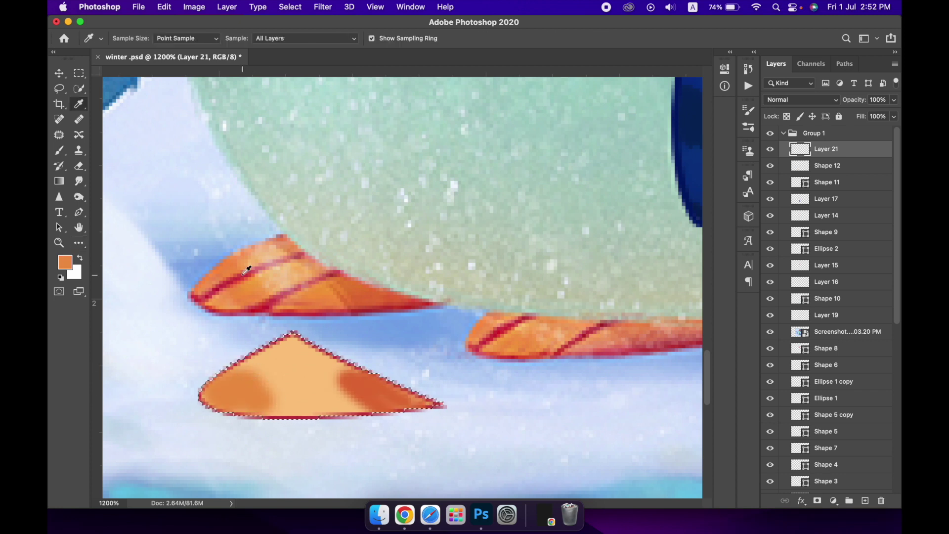
Shade the triangle foot darker orange, merge it, add red stripes, and tuck it beneath the body
drag(247, 389, 277, 343)
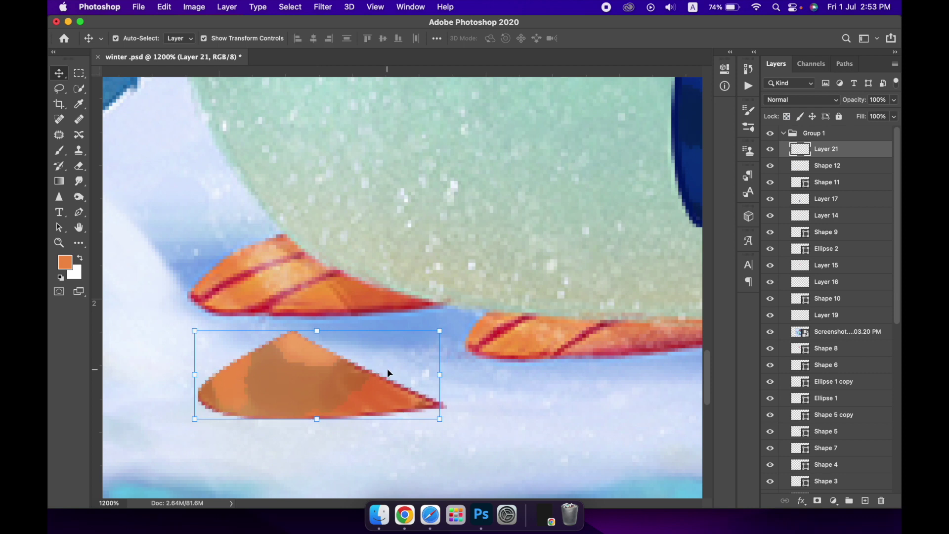
click(220, 39)
key(Escape)
key(v)
key(ctrl+e)
key(b)
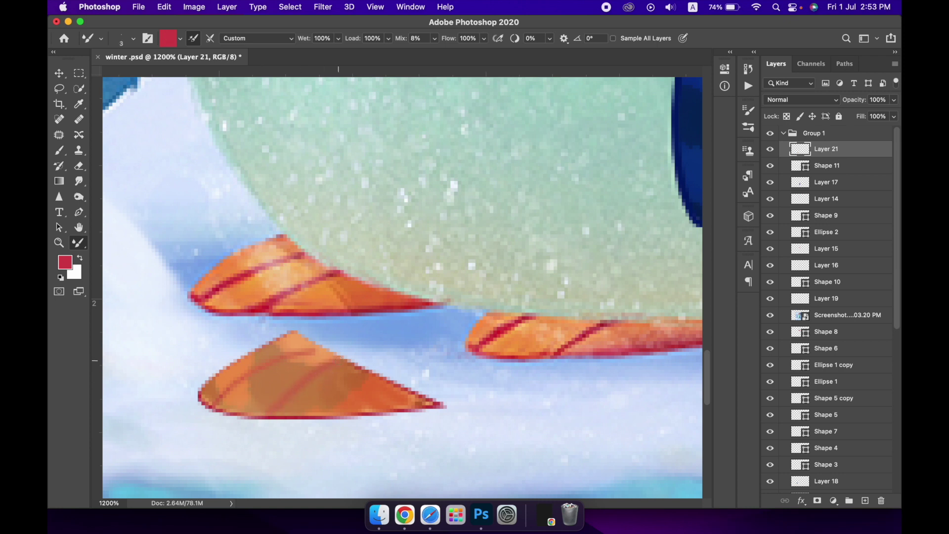
drag(319, 349, 241, 378)
key(v)
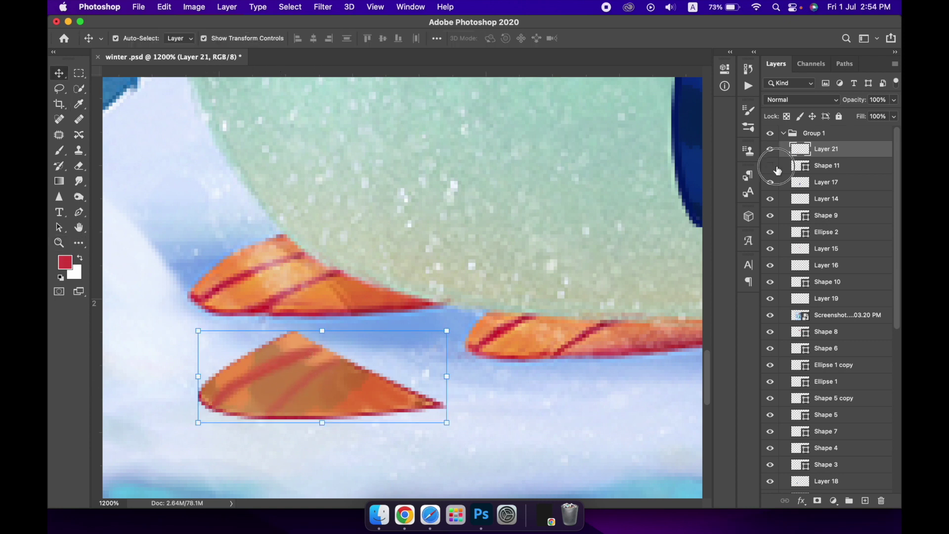
drag(827, 149, 820, 465)
drag(828, 393, 828, 395)
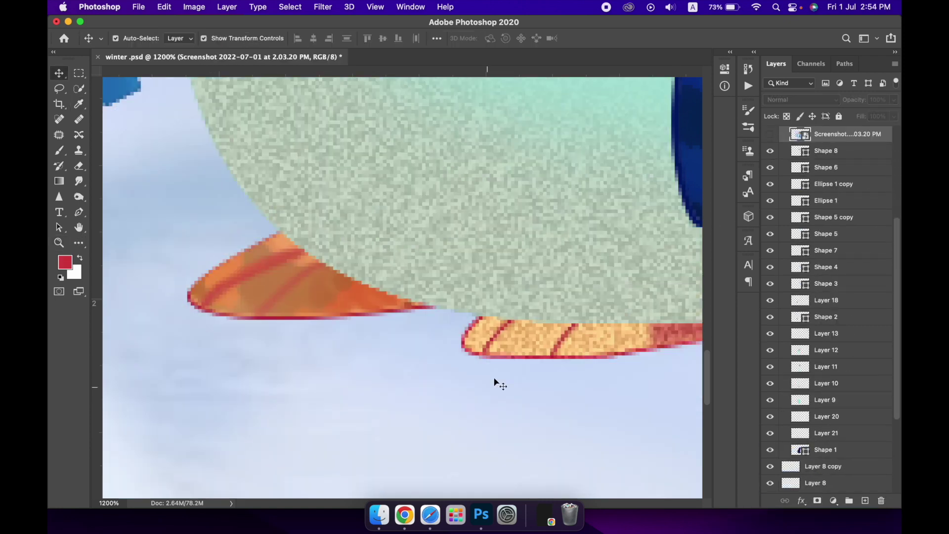
Apply Add Noise grain to the new foot and zoom out to see the whole penguin
click(323, 7)
click(346, 18)
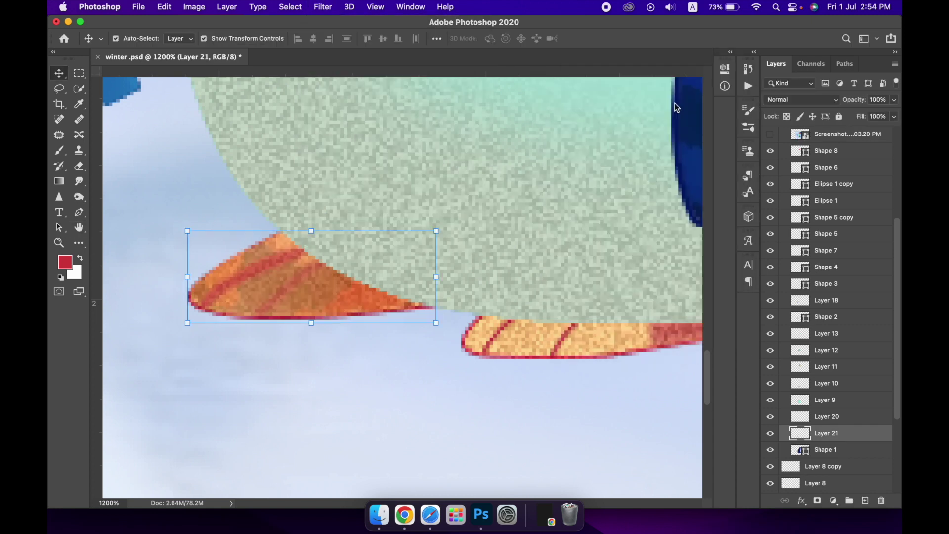
key(z)
key(ctrl+0)
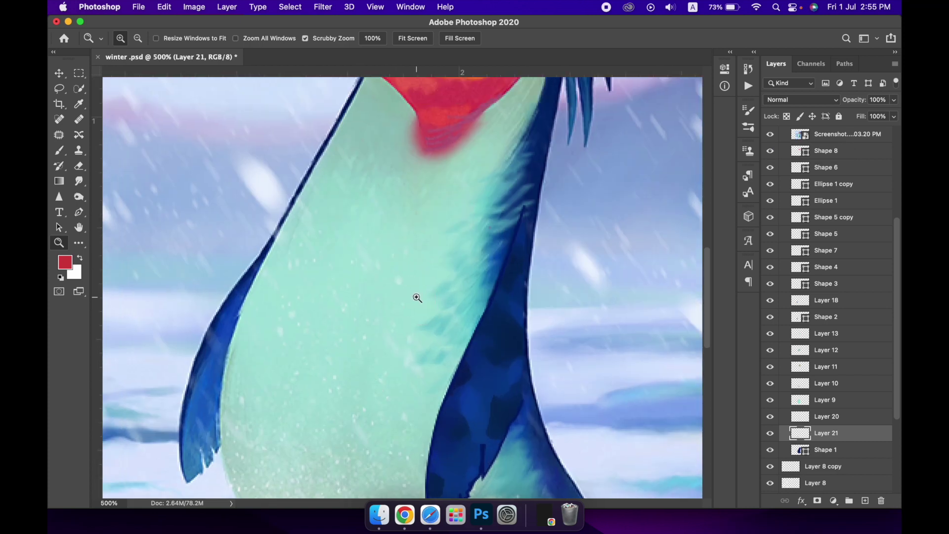
Sample near-white, size the scatter brush for snow specks, and fit the image on screen
key(i)
click(312, 428)
key(b)
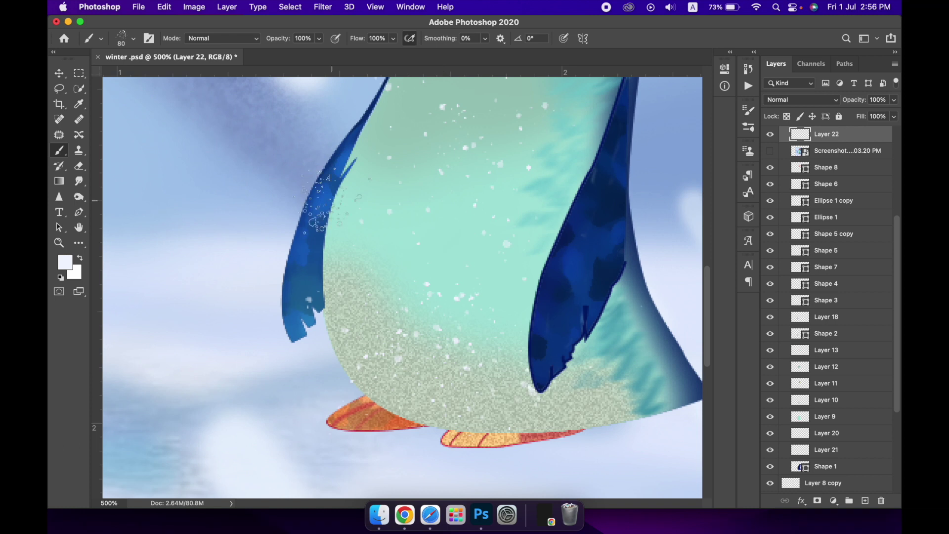
scroll(840, 149, up, 5)
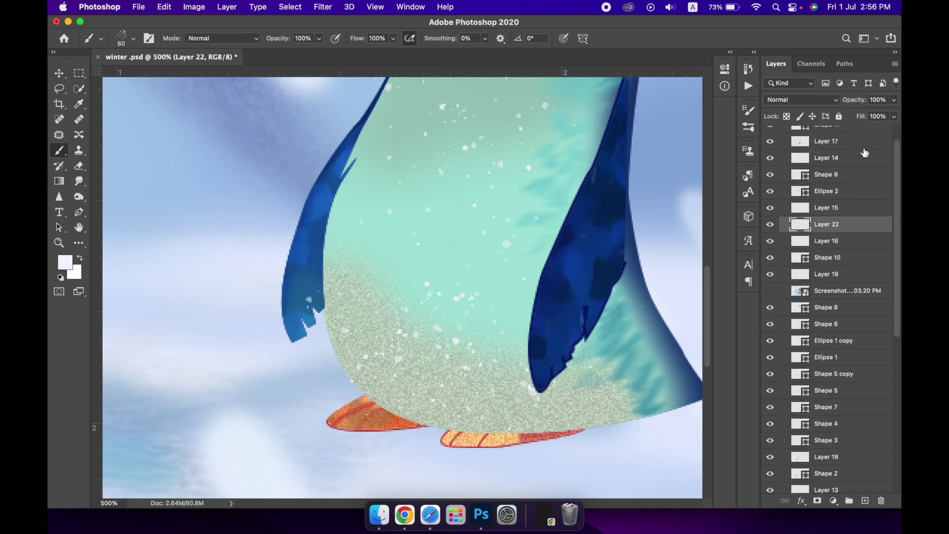
right_click(396, 183)
click(416, 188)
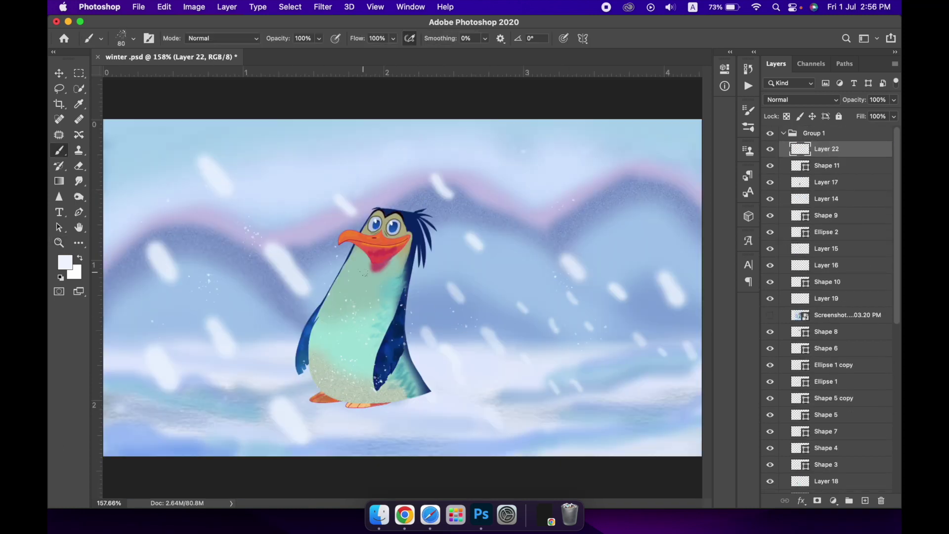